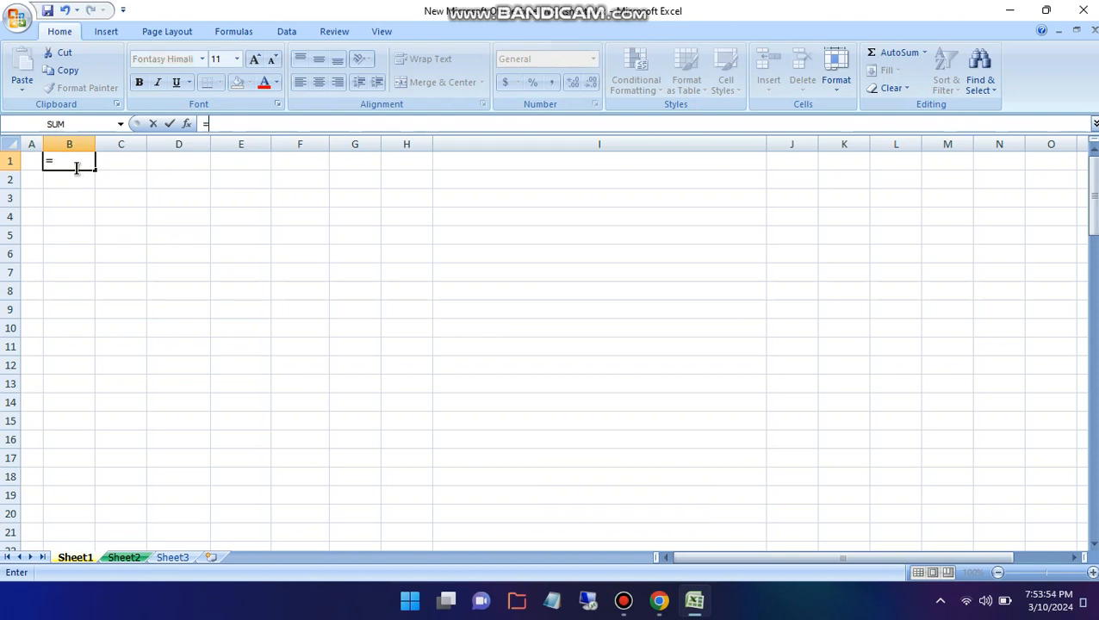
{"action": "left_click", "coordinate": [66, 197]}
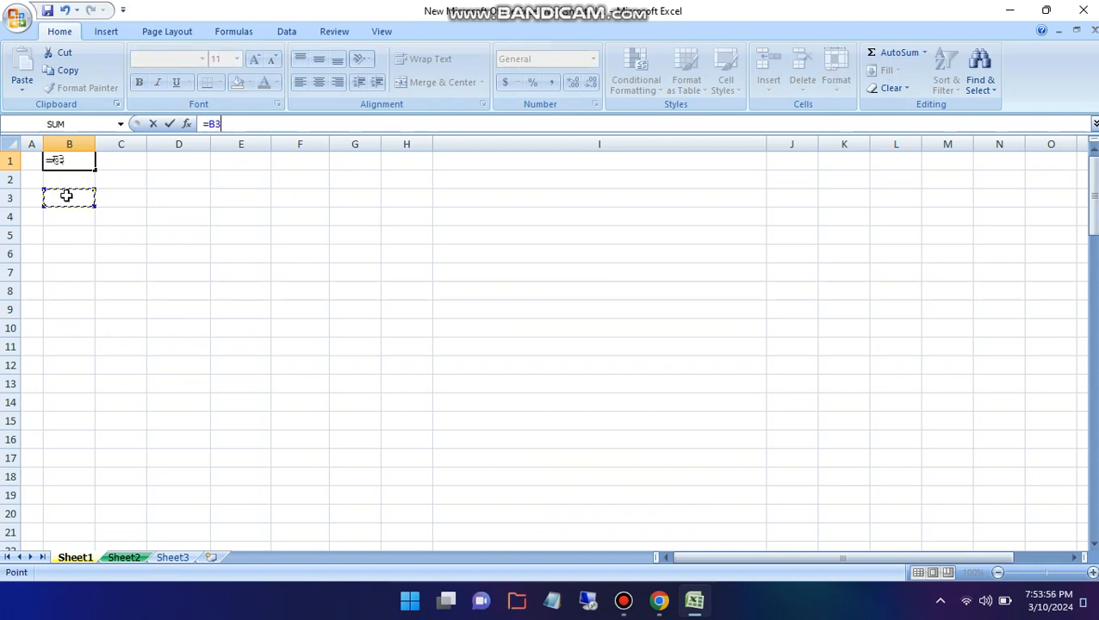
{"action": "left_click", "coordinate": [123, 165]}
{"action": "key", "text": "BackSpace"}
{"action": "key", "text": "BackSpace"}
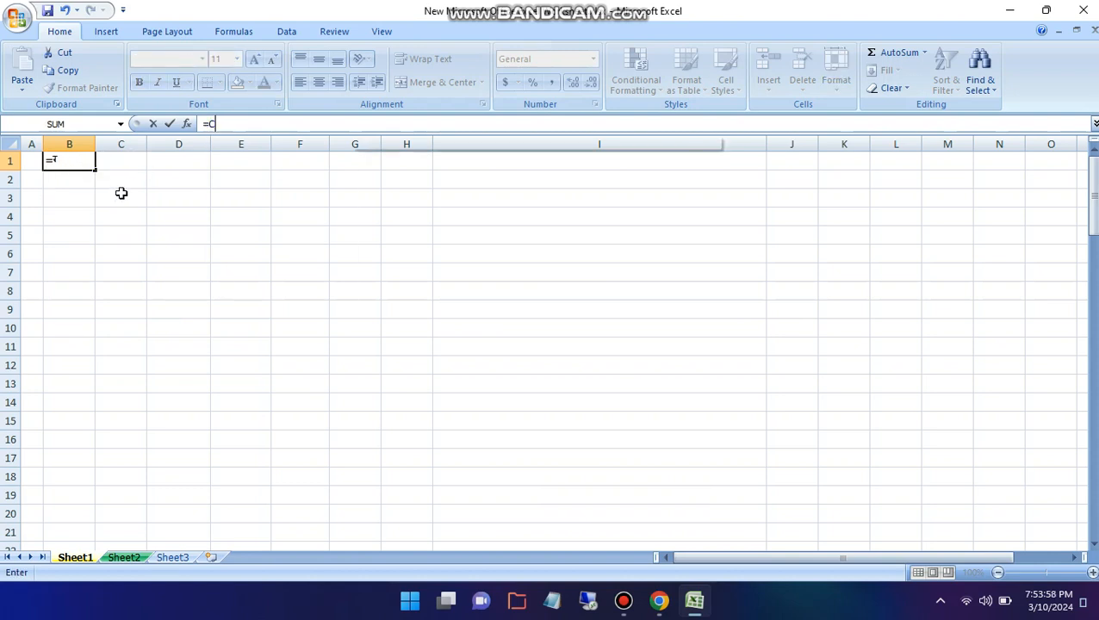
{"action": "type", "text": "C"}
{"action": "key", "text": "BackSpace"}
{"action": "left_click", "coordinate": [68, 163]}
{"action": "key", "text": "Escape"}
{"action": "right_click", "coordinate": [69, 164]}
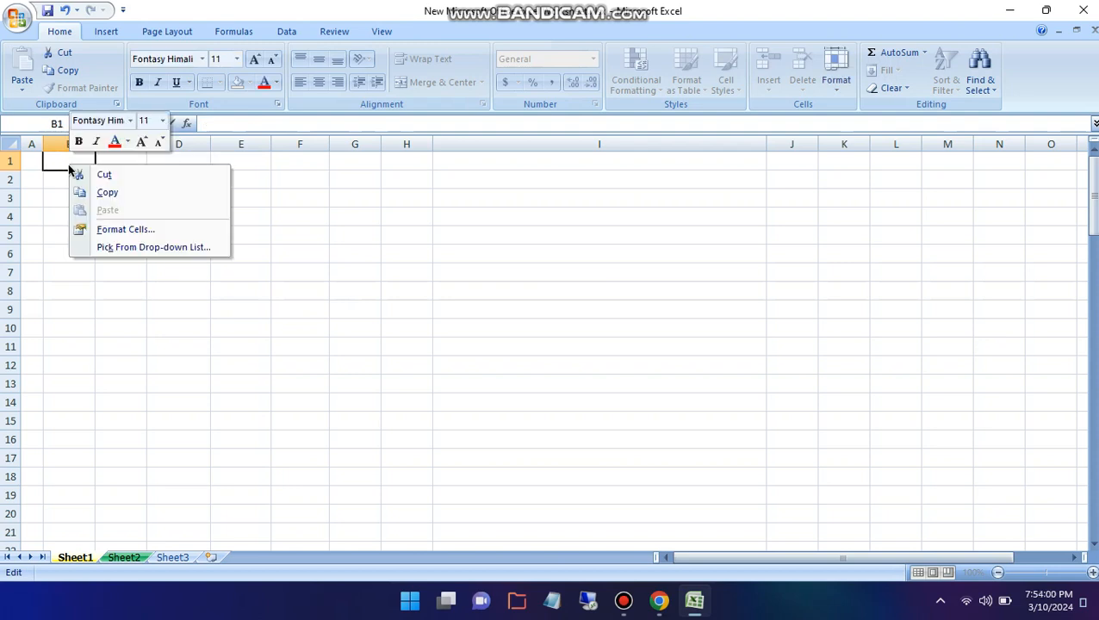
{"action": "key", "text": "Escape"}
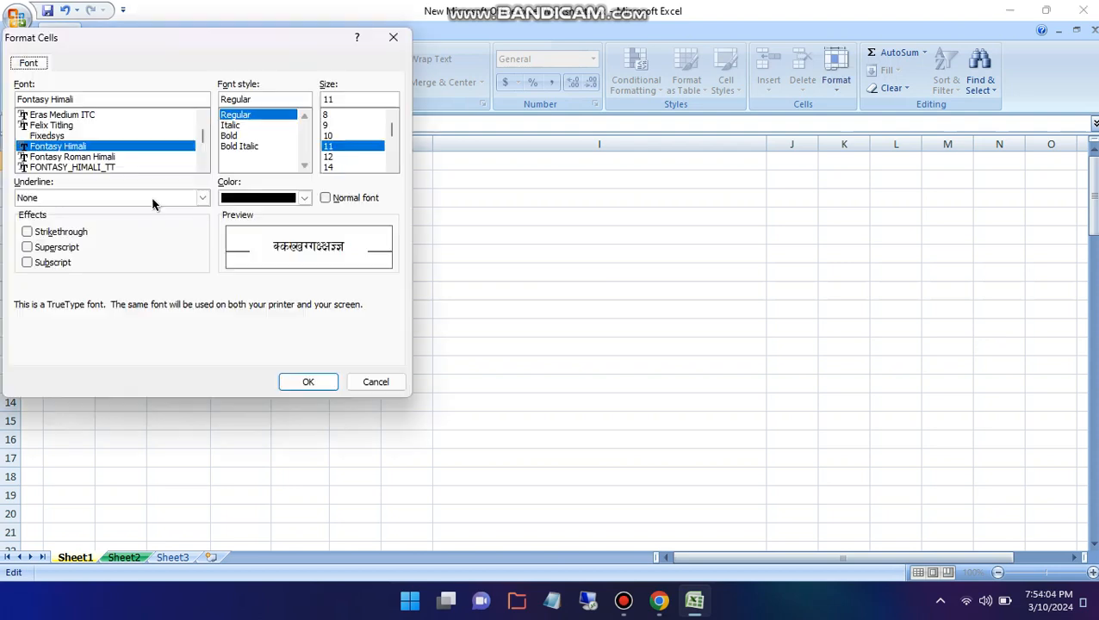
{"action": "key", "text": "ctrl+1"}
{"action": "left_click", "coordinate": [378, 384]}
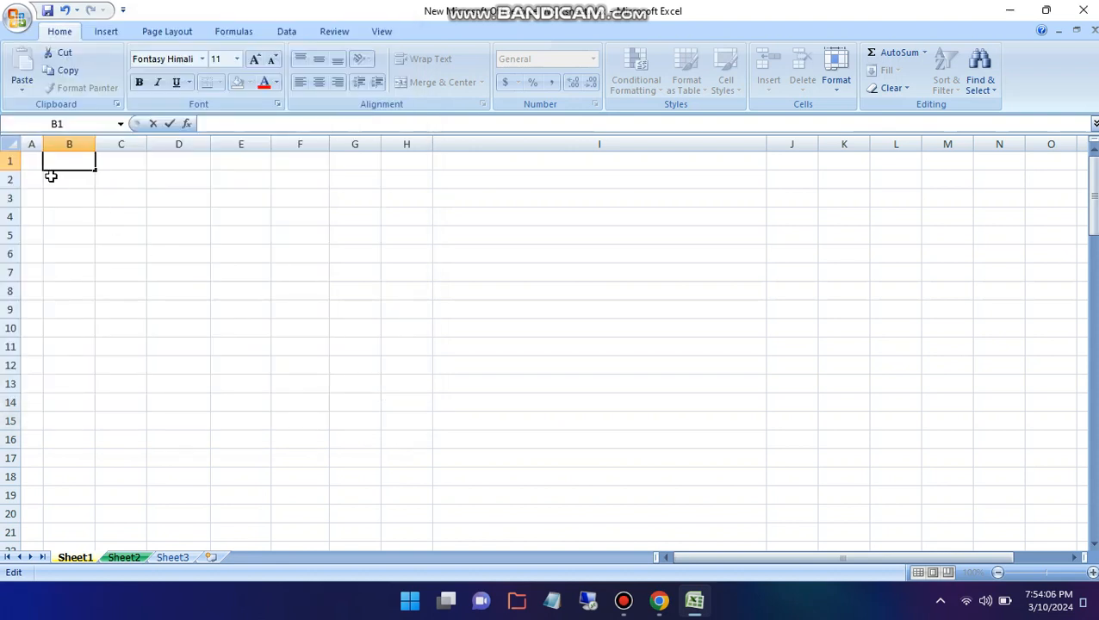
{"action": "type", "text": "="}
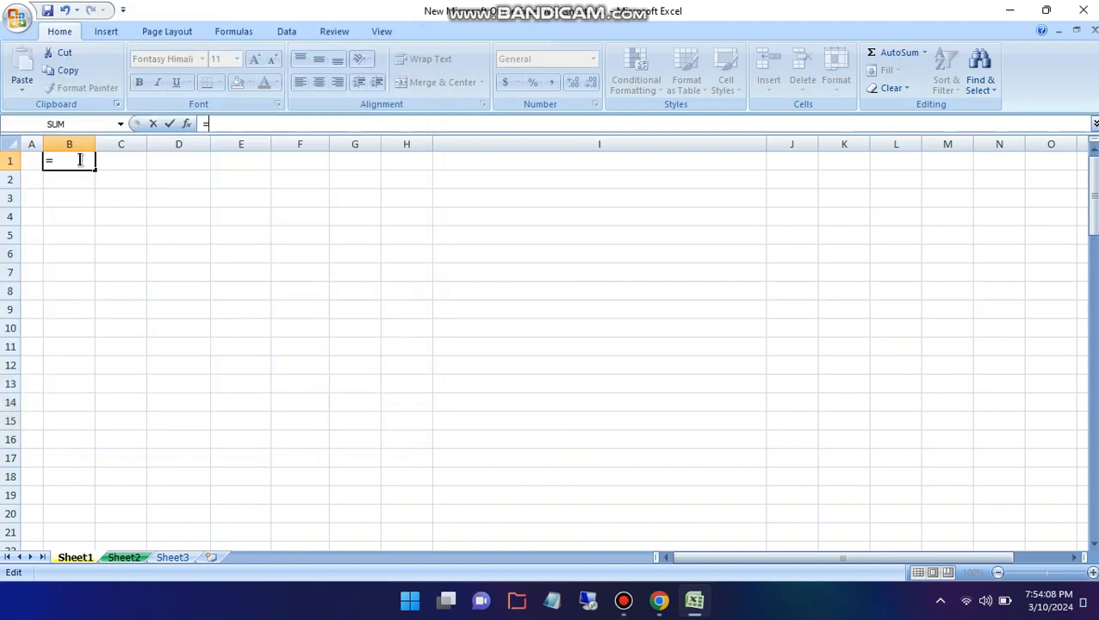
{"action": "key", "text": "BackSpace"}
{"action": "left_click", "coordinate": [86, 233]}
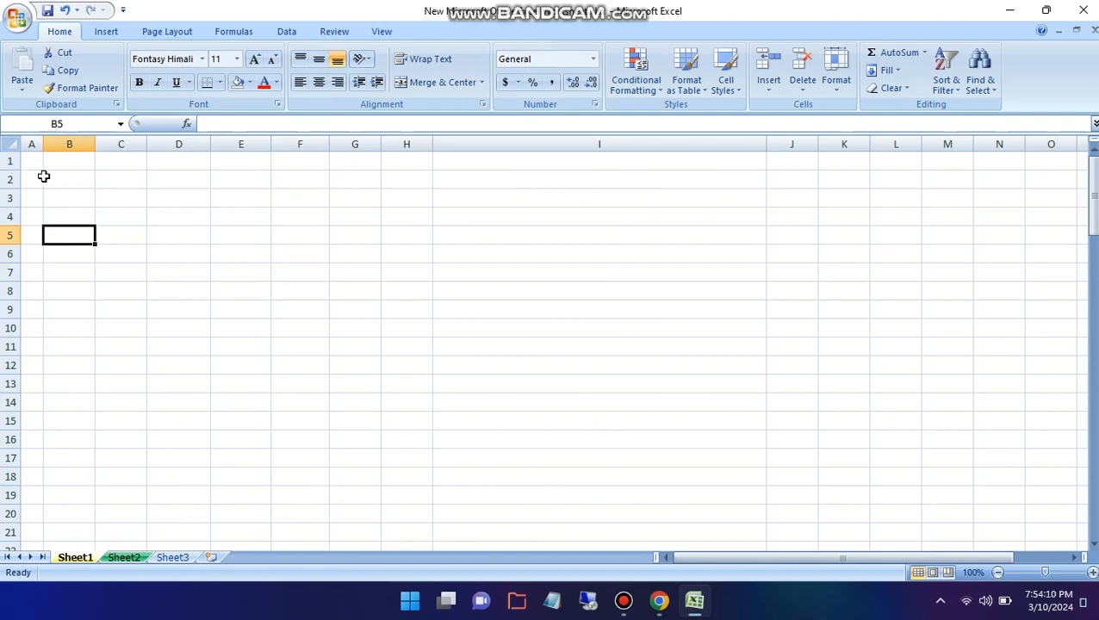
Change the font of the entire worksheet to Calibri
{"action": "key", "text": "ctrl+a"}
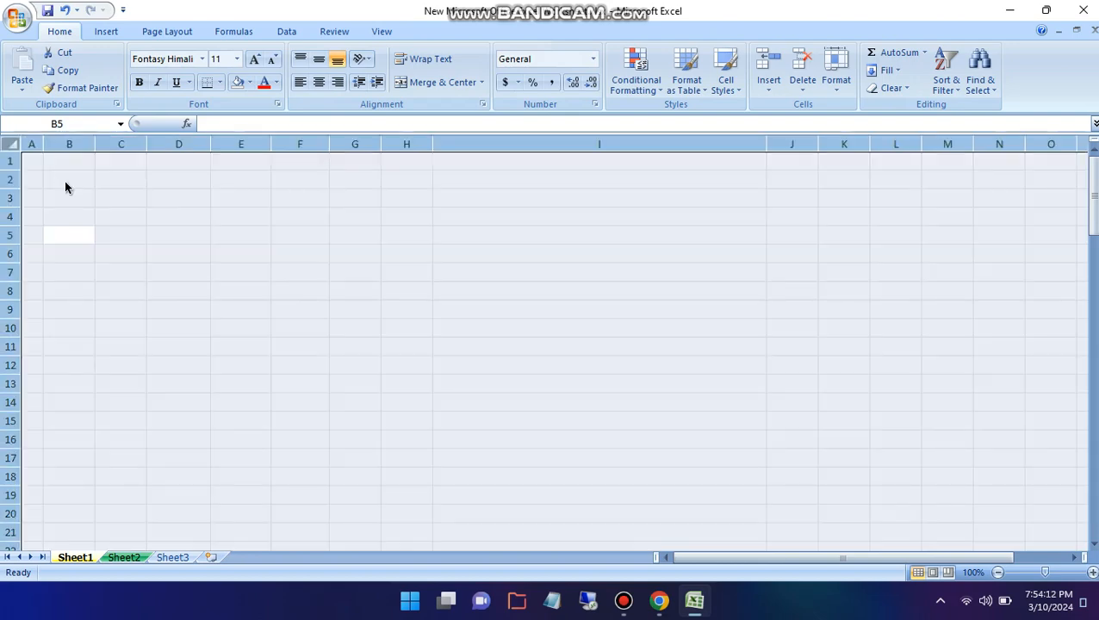
{"action": "right_click", "coordinate": [84, 191]}
{"action": "left_click", "coordinate": [129, 146]}
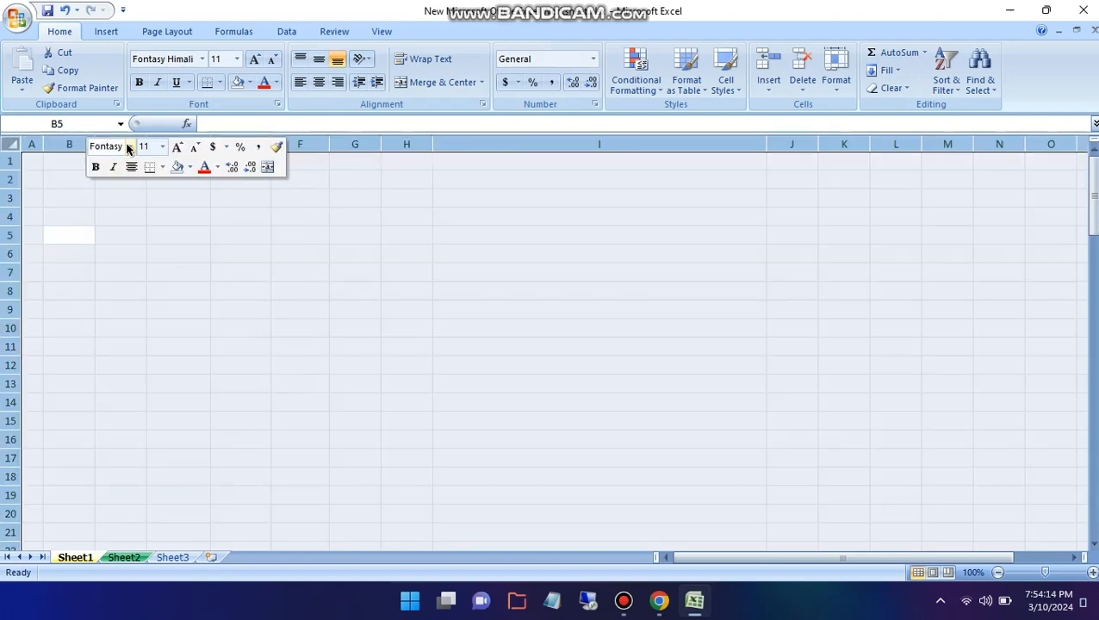
{"action": "type", "text": "Co"}
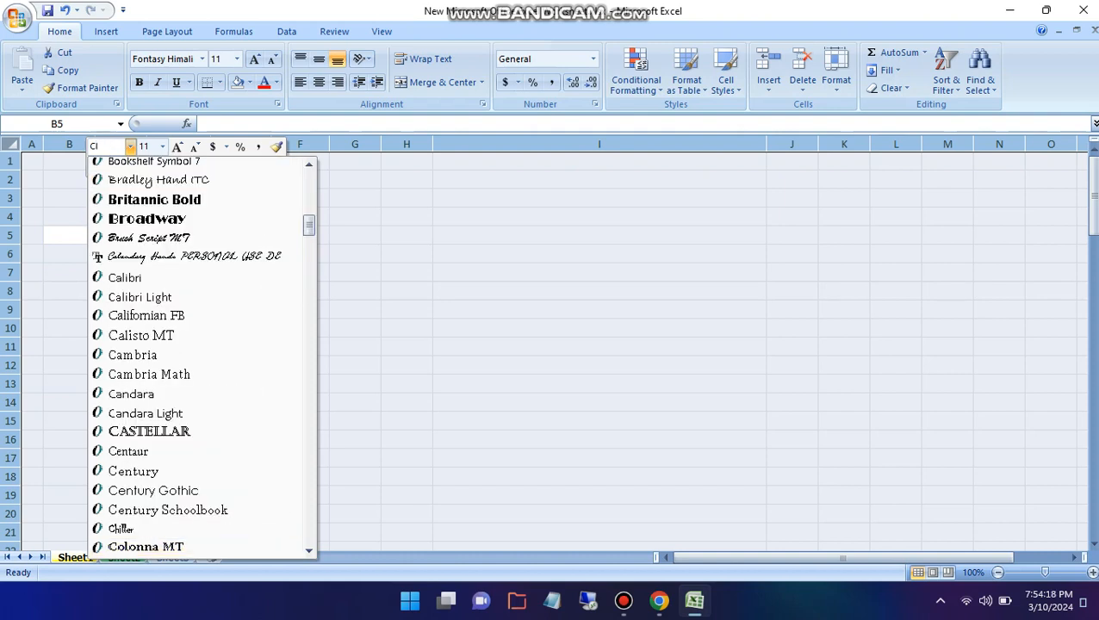
{"action": "left_click", "coordinate": [144, 274]}
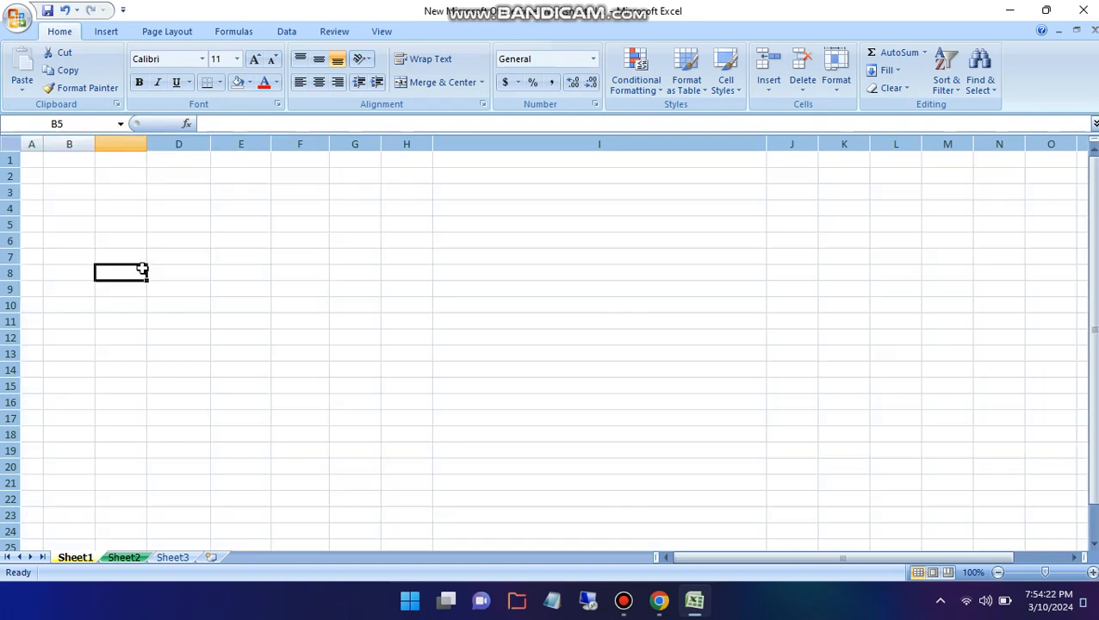
{"action": "left_click", "coordinate": [54, 171]}
{"action": "left_click", "coordinate": [32, 163]}
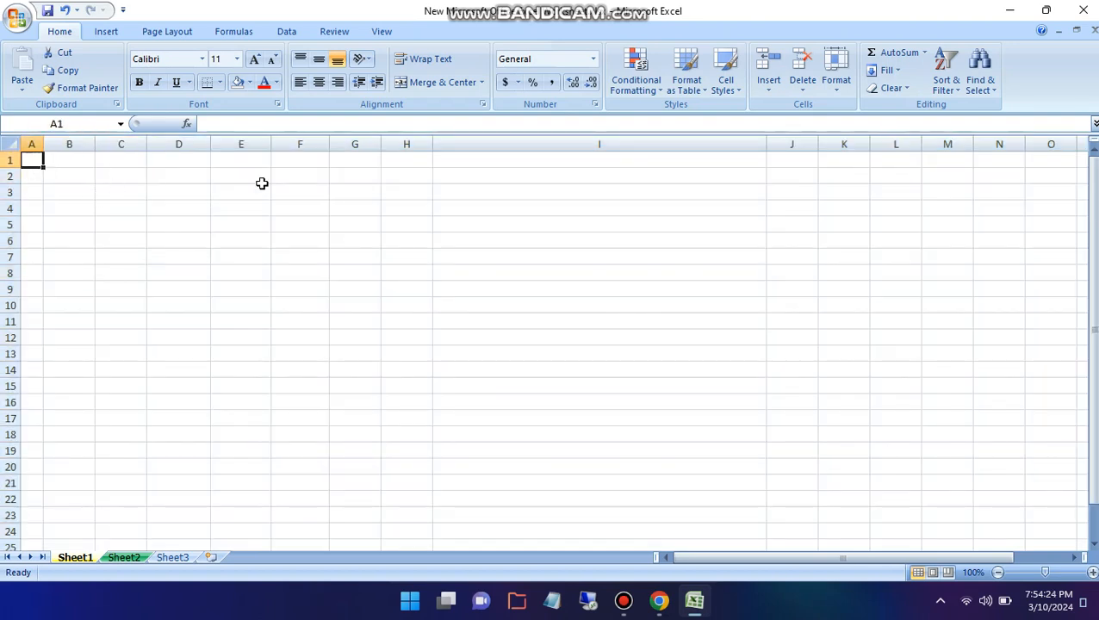
Enter the heading "how to fast typing number" in cell I1 and fill it down to I2
{"action": "left_click", "coordinate": [486, 165]}
{"action": "type", "text": "ho"}
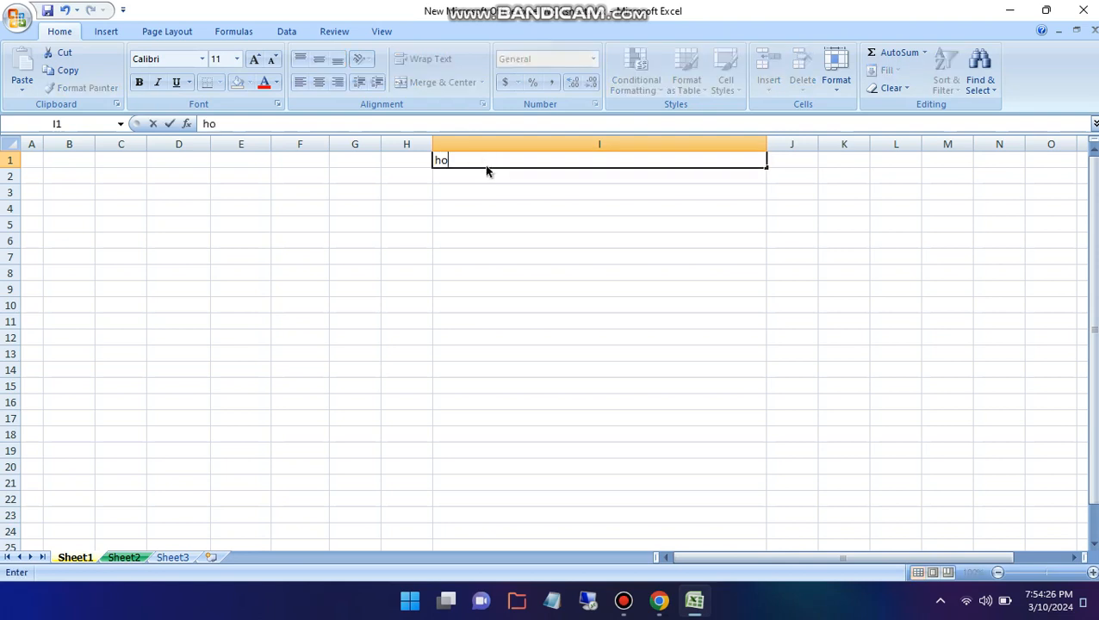
{"action": "type", "text": "w to fast much"}
{"action": "key", "text": "BackSpace"}
{"action": "key", "text": "BackSpace"}
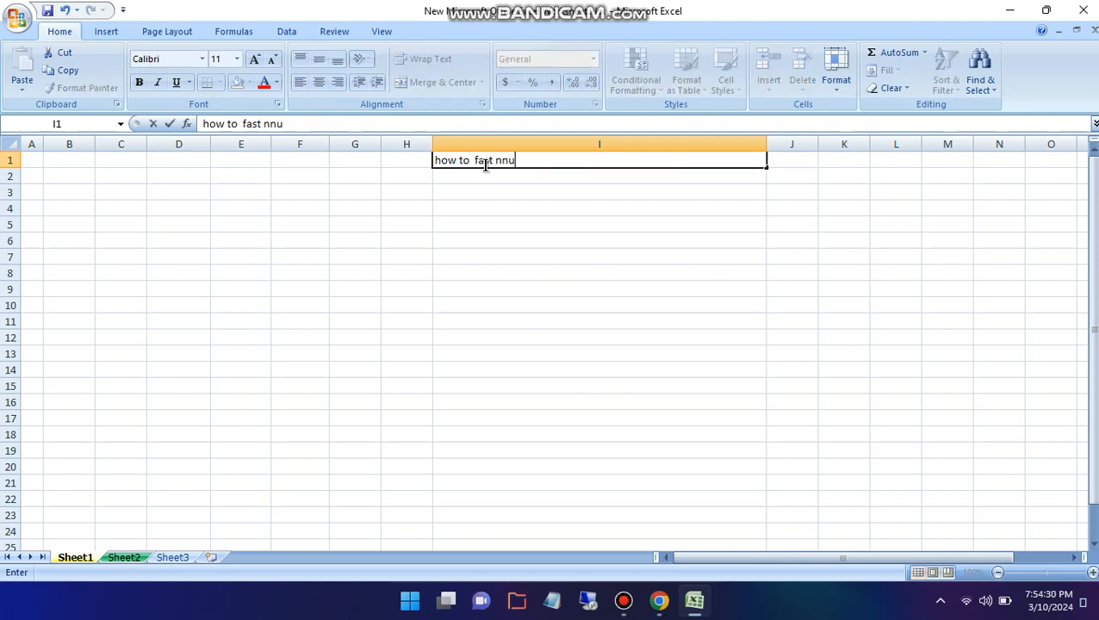
{"action": "key", "text": "BackSpace"}
{"action": "key", "text": "BackSpace"}
{"action": "type", "text": "n"}
{"action": "type", "text": "p"}
{"action": "key", "text": "BackSpace"}
{"action": "type", "text": "yping numbe"}
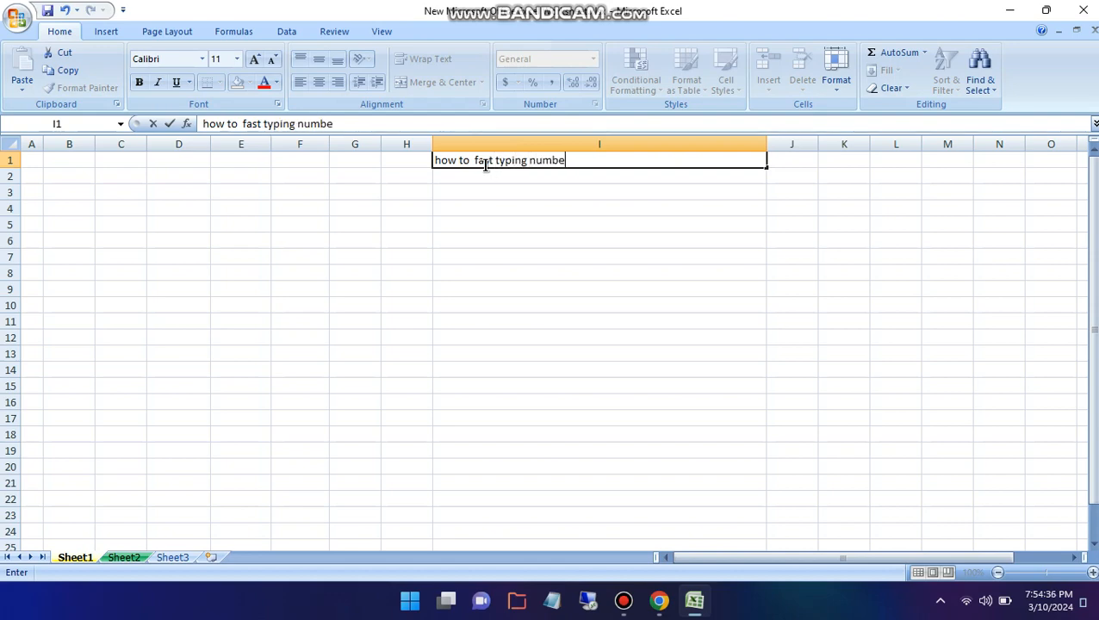
{"action": "type", "text": "r in"}
{"action": "key", "text": "BackSpace"}
{"action": "key", "text": "BackSpace"}
{"action": "left_click_drag", "start_coordinate": [768, 169], "coordinate": [772, 192]}
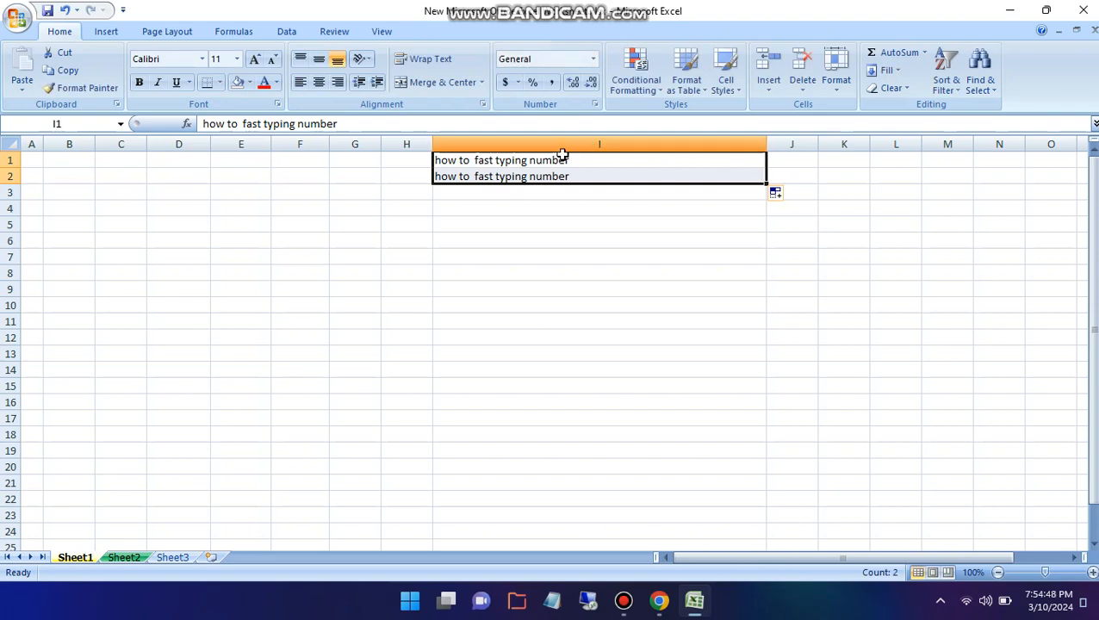
Increase the font size of the heading in cell I1 to one preset size above 20
{"action": "left_click", "coordinate": [465, 160]}
{"action": "right_click", "coordinate": [462, 160]}
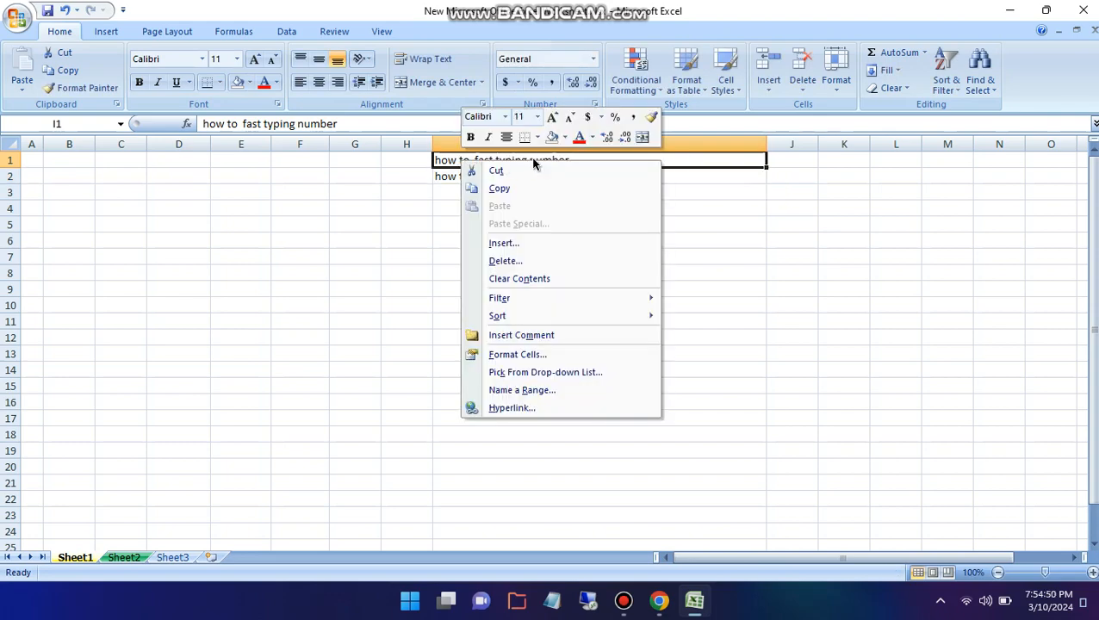
{"action": "left_click", "coordinate": [552, 118]}
{"action": "left_click", "coordinate": [552, 118]}
{"action": "left_click", "coordinate": [552, 118]}
{"action": "left_click", "coordinate": [552, 118]}
{"action": "left_click", "coordinate": [552, 118]}
{"action": "left_click", "coordinate": [552, 118]}
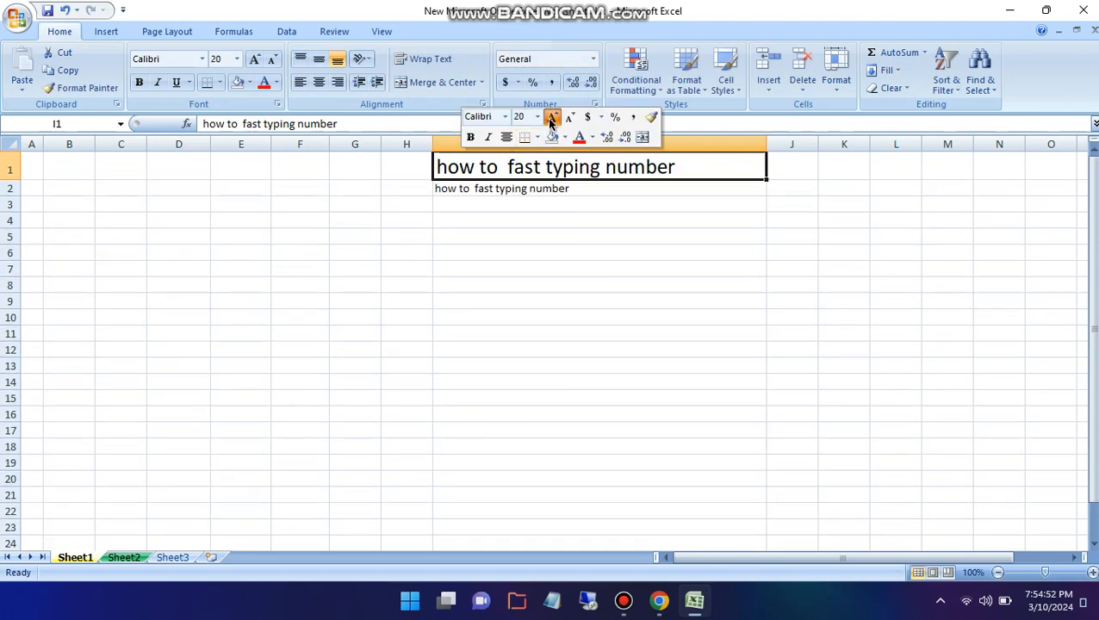
{"action": "left_click", "coordinate": [552, 118]}
Enter the numbers 1, 2, 3 and 4 manually in cells A1 through A4
{"action": "left_click", "coordinate": [34, 175]}
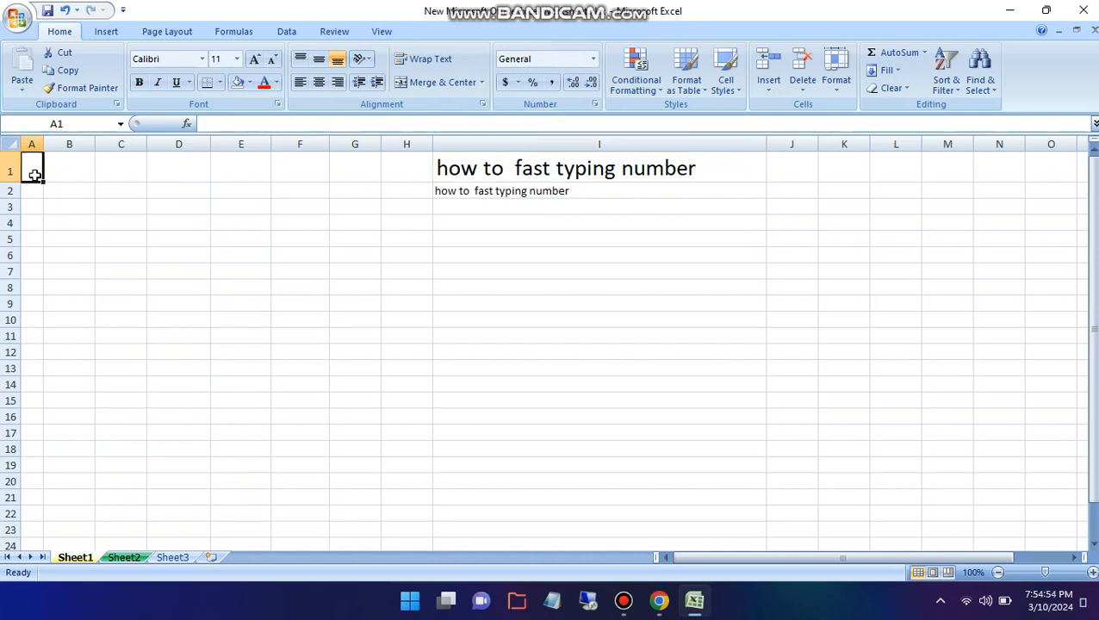
{"action": "type", "text": "1"}
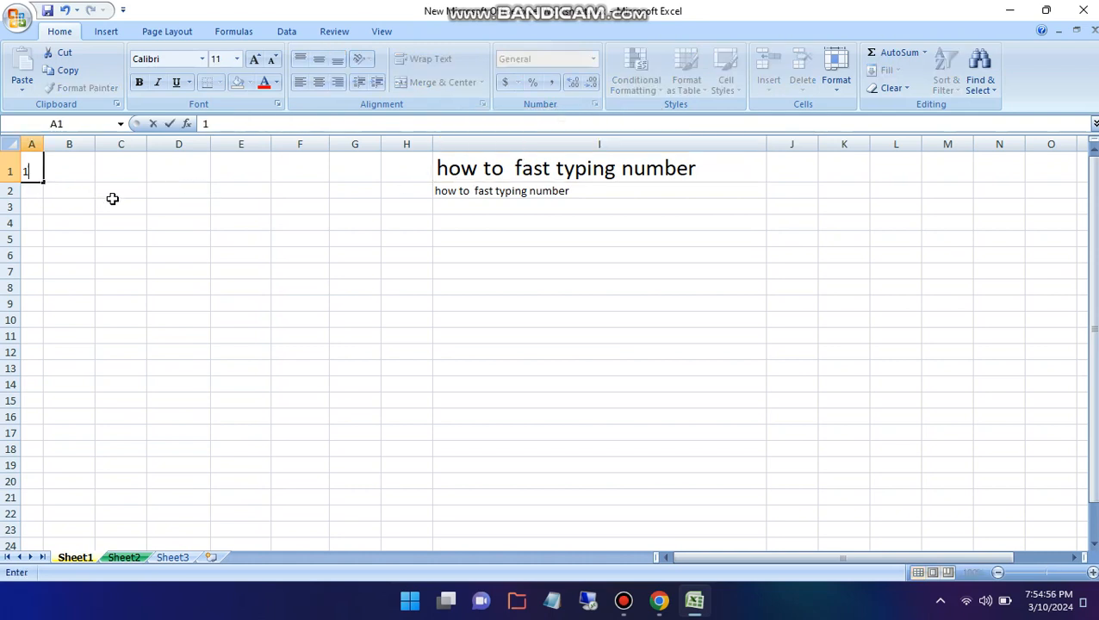
{"action": "left_click", "coordinate": [34, 190]}
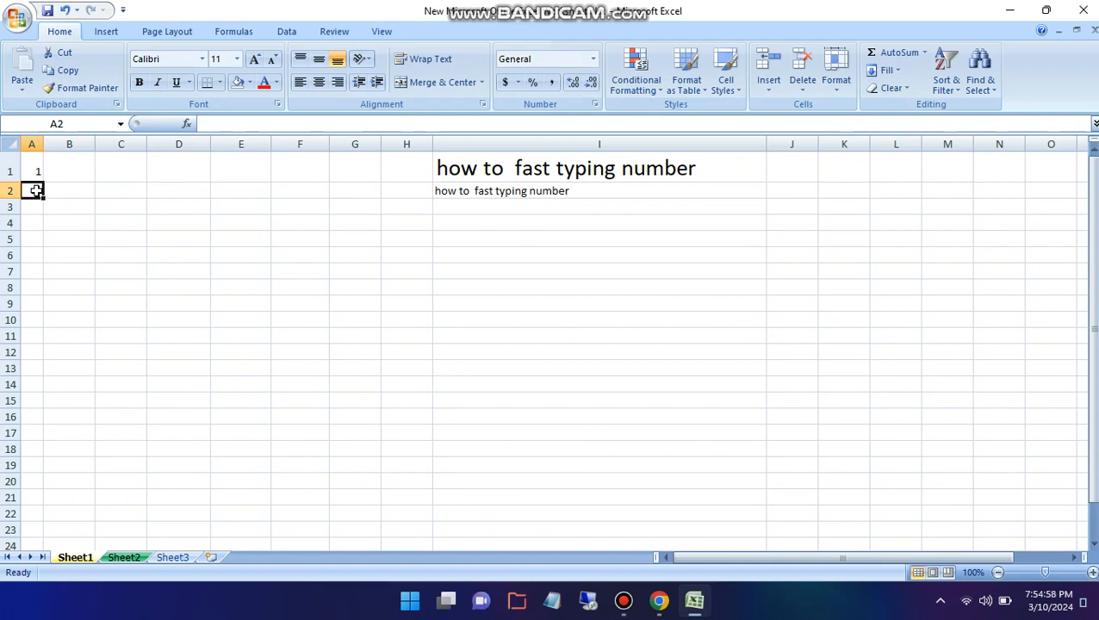
{"action": "type", "text": "2"}
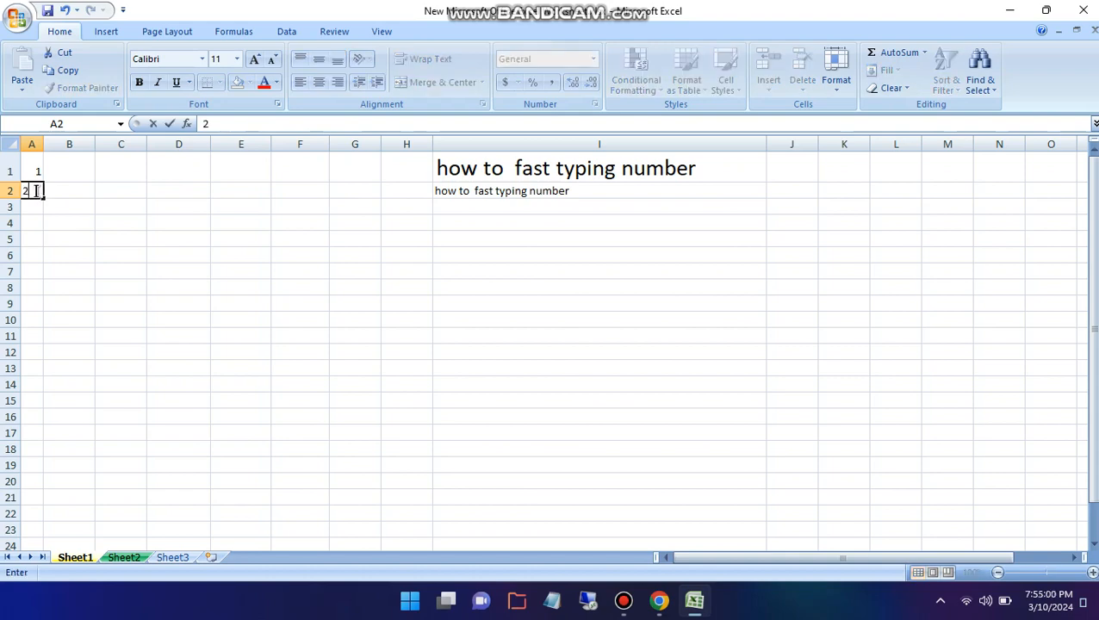
{"action": "key", "text": "Return"}
{"action": "type", "text": "3"}
{"action": "key", "text": "Return"}
{"action": "type", "text": "4"}
{"action": "key", "text": "Return"}
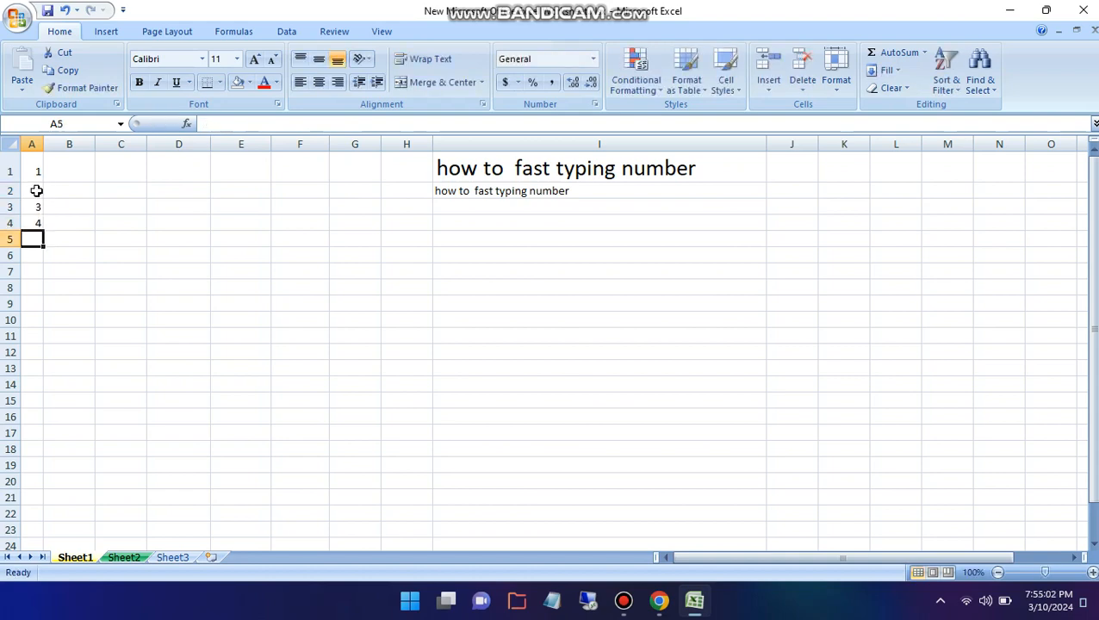
Clear the manually entered numbers from cells A4, A3 and A2
{"action": "key", "text": "Up"}
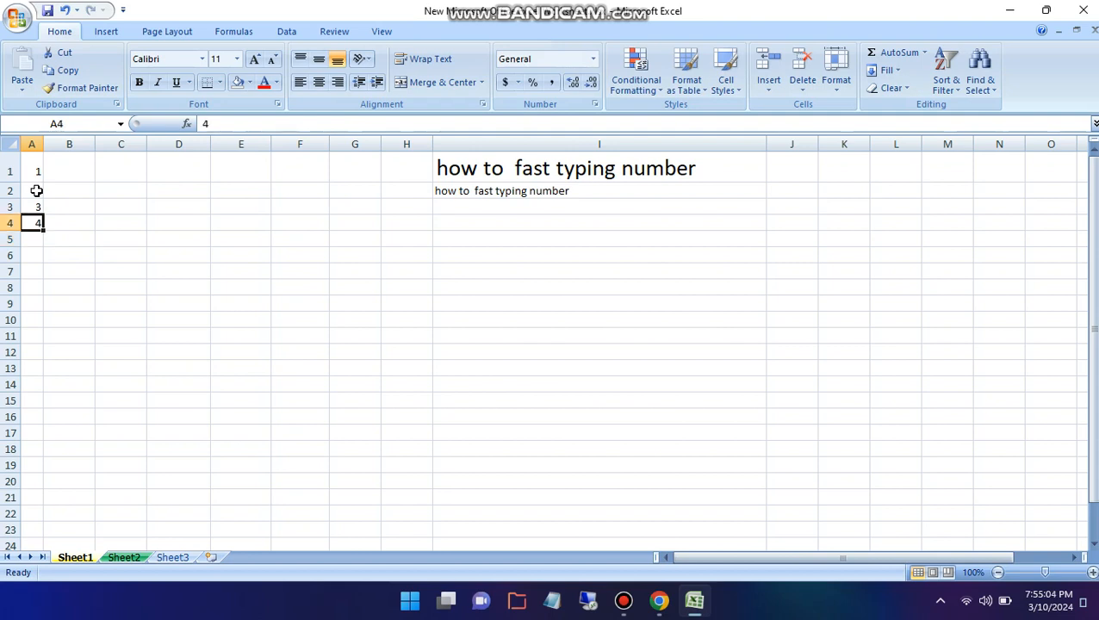
{"action": "key", "text": "BackSpace"}
{"action": "key", "text": "Up"}
{"action": "key", "text": "BackSpace"}
{"action": "key", "text": "Up"}
{"action": "key", "text": "BackSpace"}
{"action": "key", "text": "Up"}
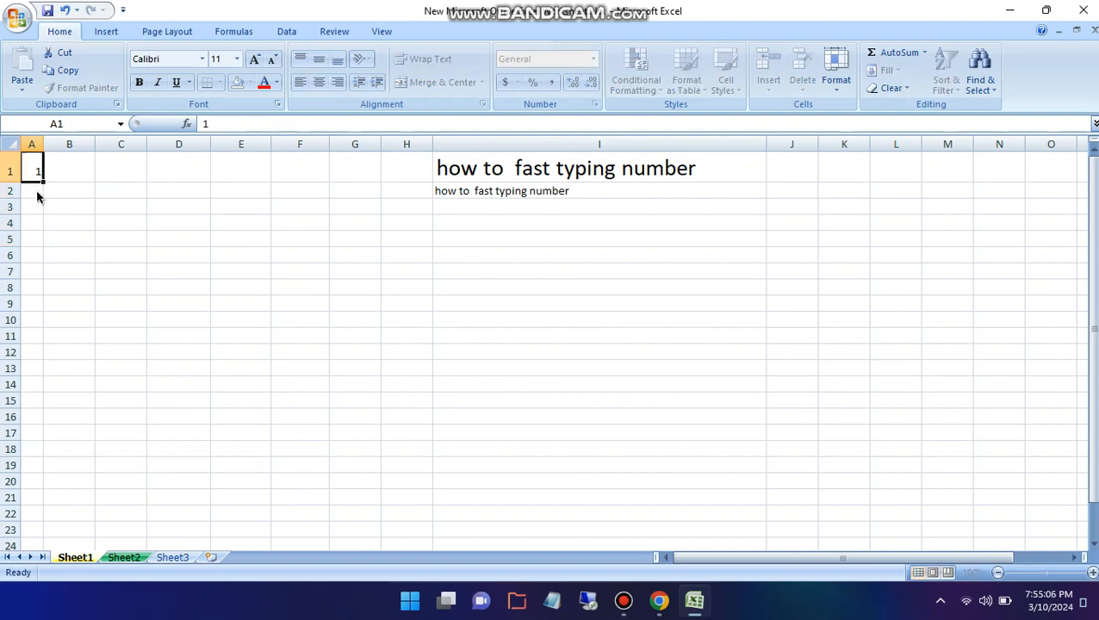
Re-enter 1 in cell A1 and enter the formula =sum(A1+1) in cell A2
{"action": "key", "text": "BackSpace"}
{"action": "type", "text": "1"}
{"action": "key", "text": "Return"}
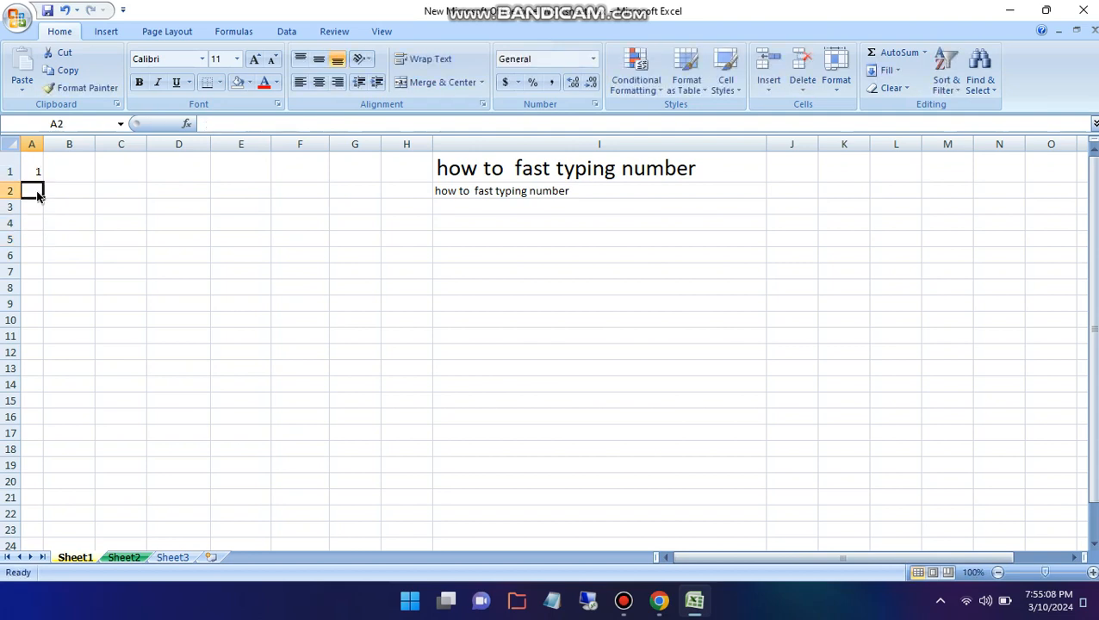
{"action": "type", "text": "=sum"}
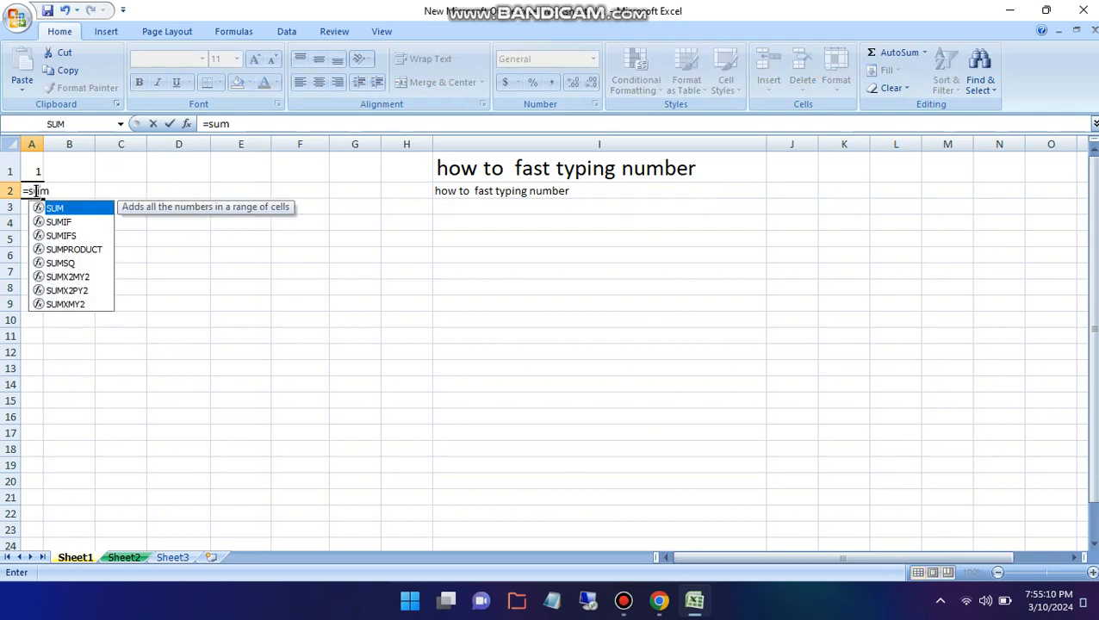
{"action": "type", "text": "("}
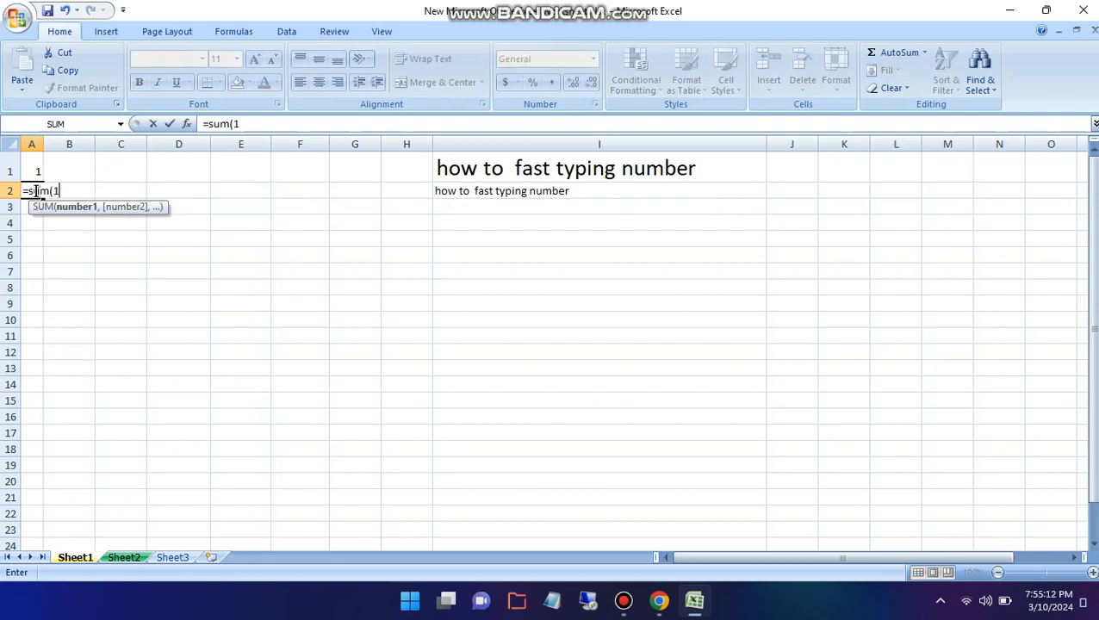
{"action": "left_click", "coordinate": [41, 177]}
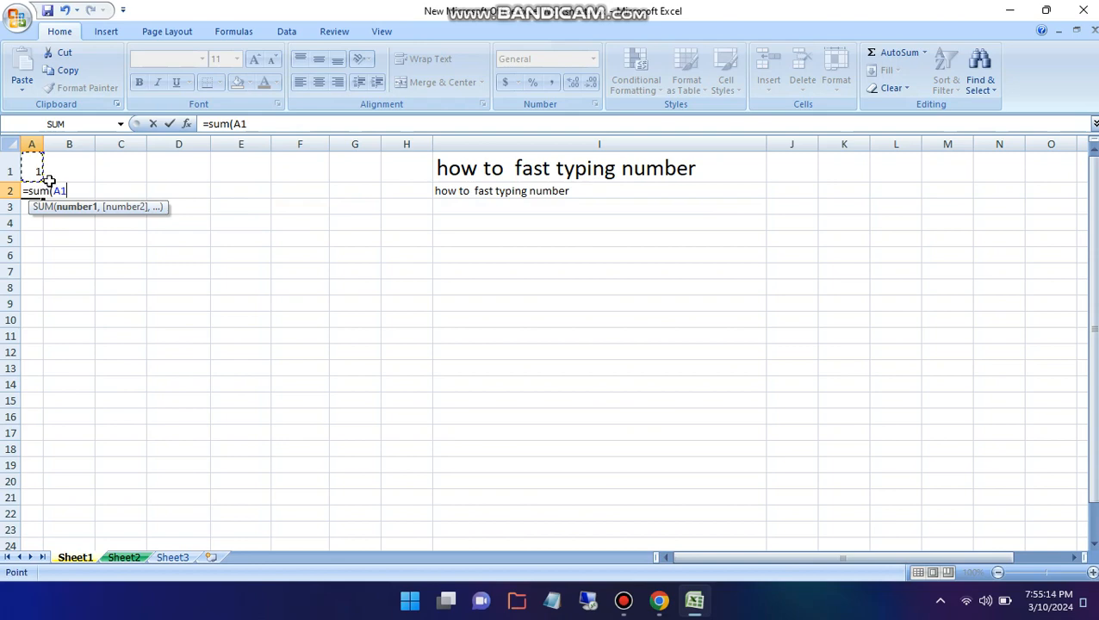
{"action": "type", "text": "+1"}
{"action": "key", "text": "Return"}
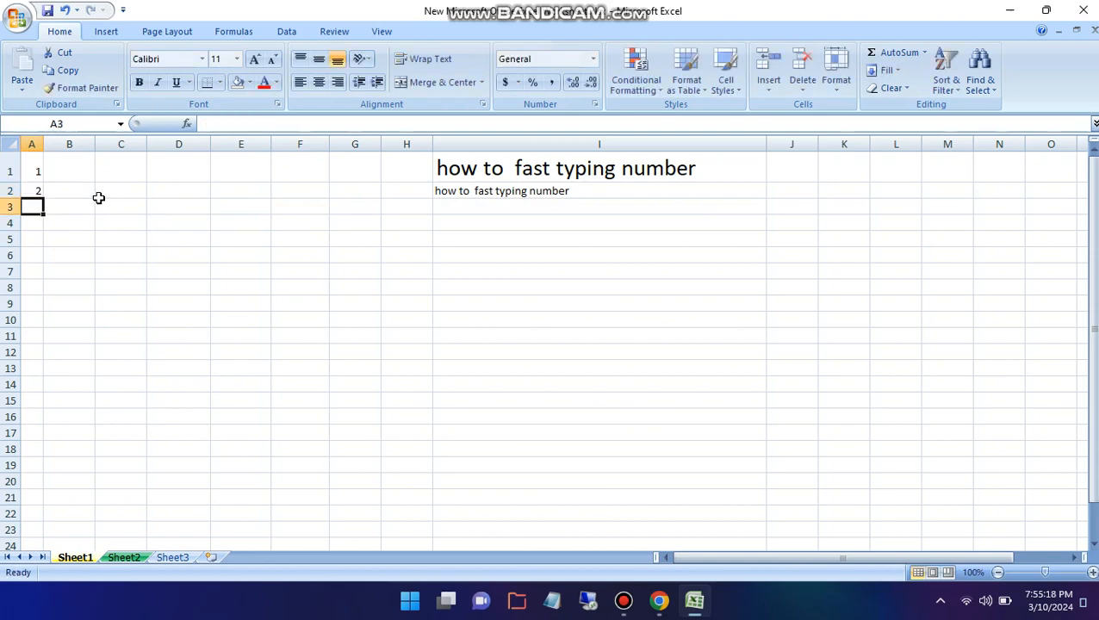
Fill the formula in A2 down the column to cell A20 to number the rows
{"action": "left_click", "coordinate": [39, 193]}
{"action": "left_click_drag", "start_coordinate": [43, 197], "coordinate": [58, 490]}
{"action": "left_click", "coordinate": [35, 481]}
{"action": "left_click", "coordinate": [10, 480]}
{"action": "left_click", "coordinate": [74, 482]}
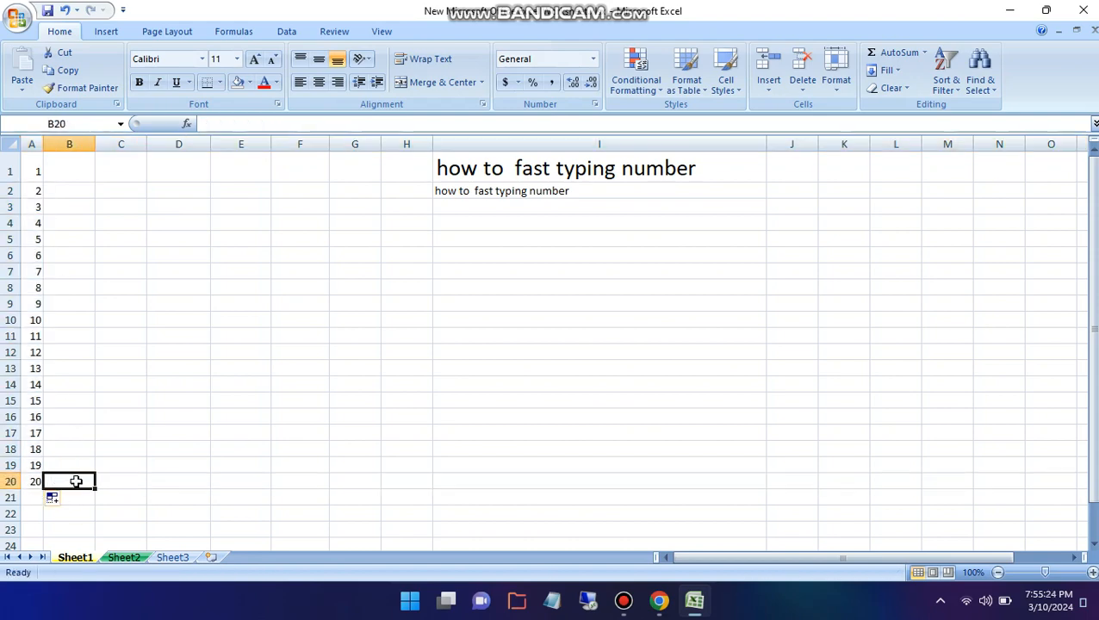
Try to enter "=sum(A1+A1) press the enter button" in cell I3
{"action": "left_click", "coordinate": [549, 207]}
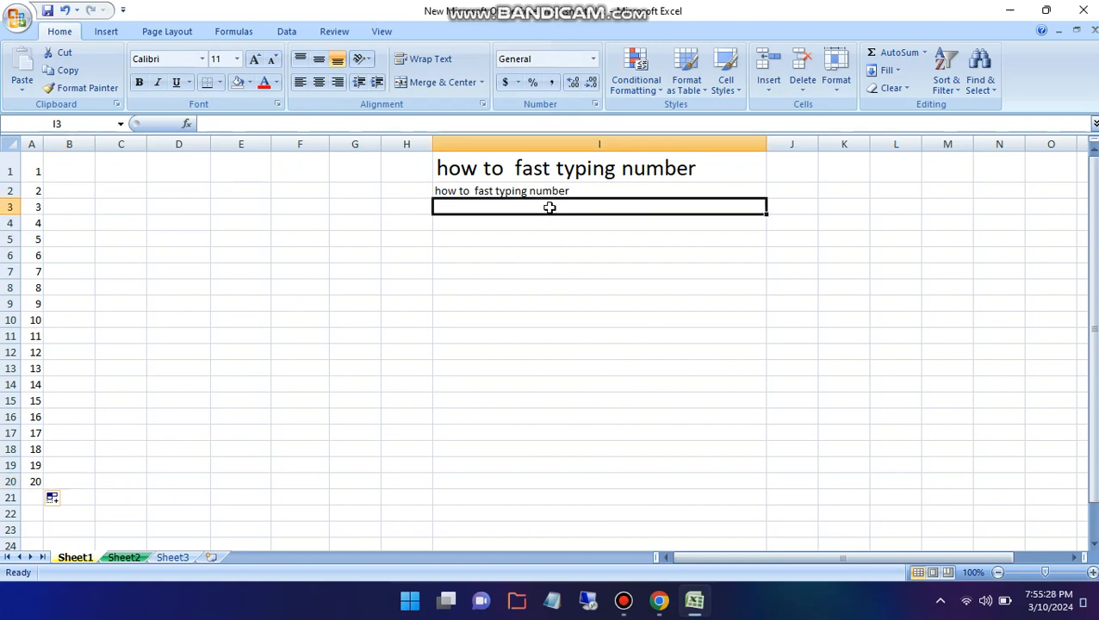
{"action": "type", "text": "=su"}
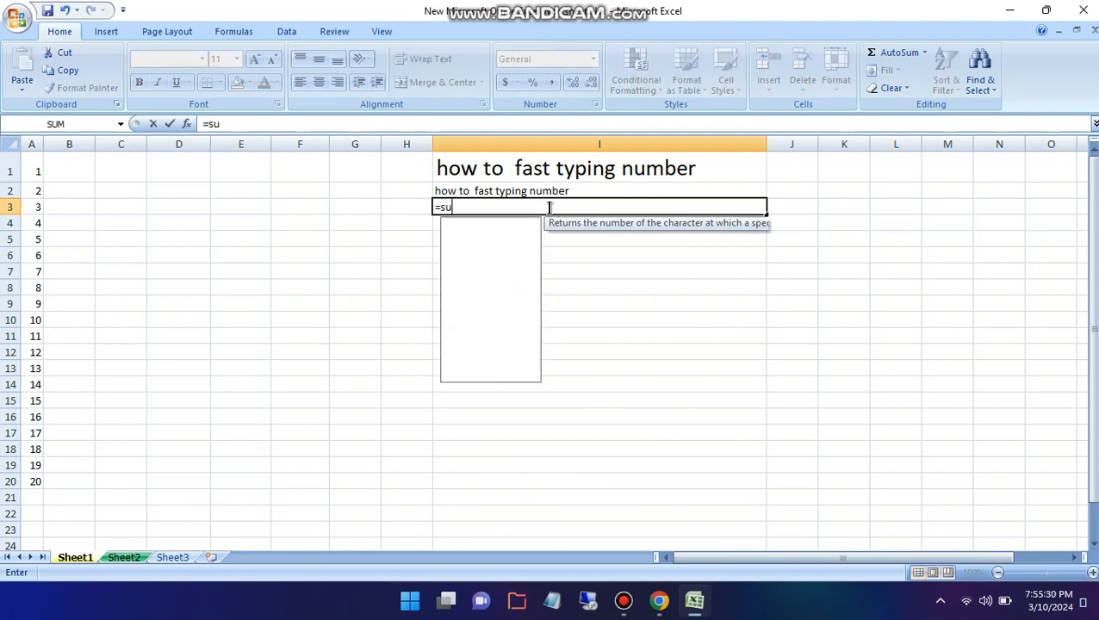
{"action": "type", "text": "m("}
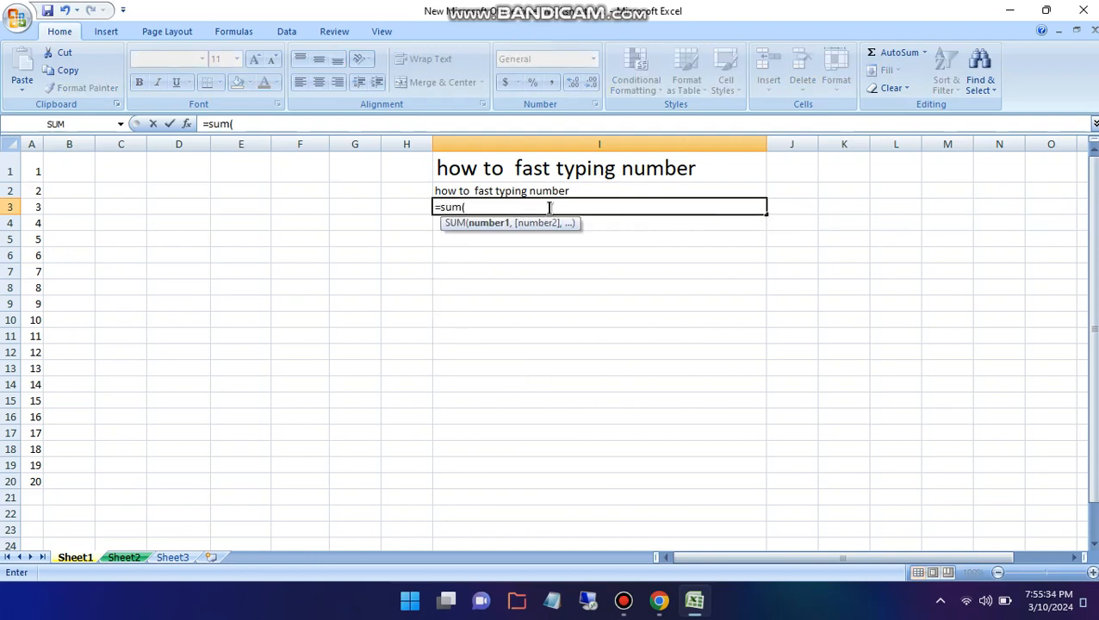
{"action": "type", "text": "A1+"}
{"action": "type", "text": "A!"}
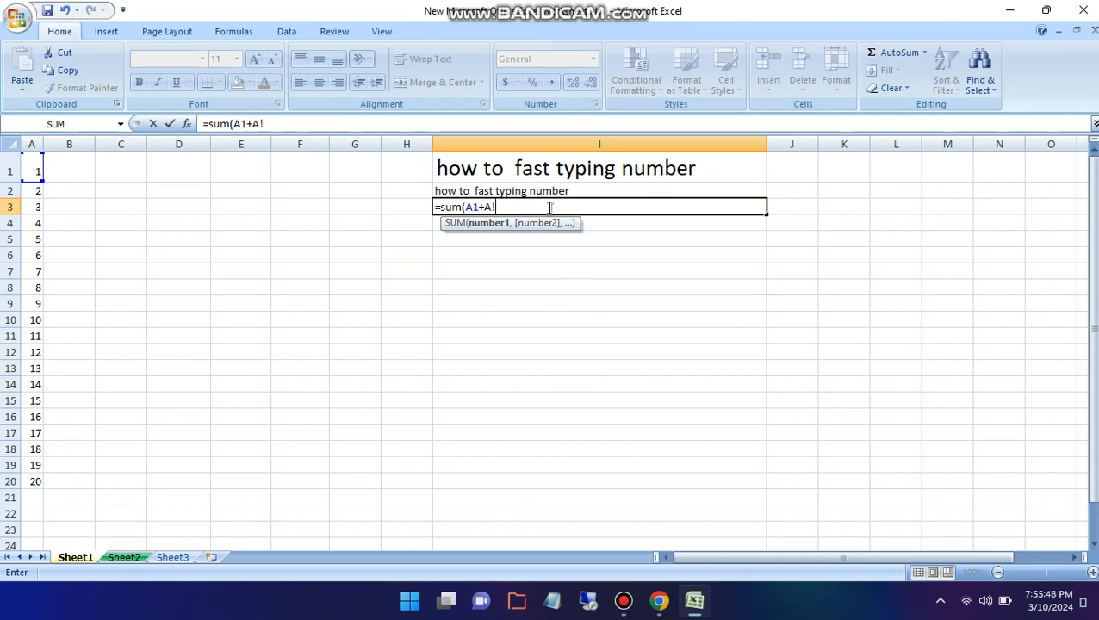
{"action": "type", "text": "1"}
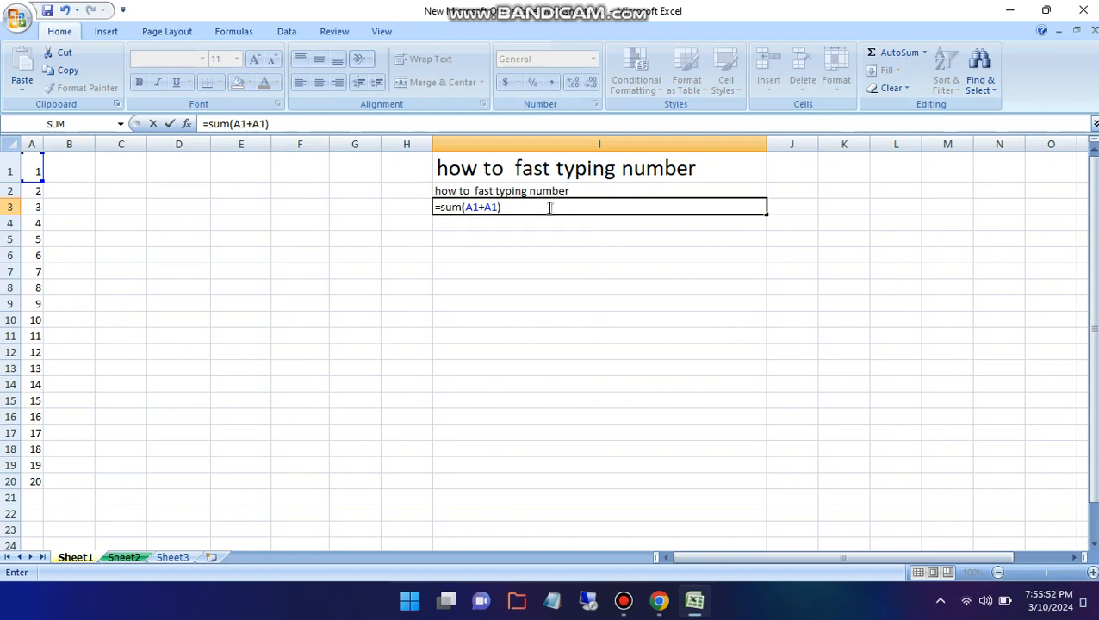
{"action": "type", "text": ") press the  en"}
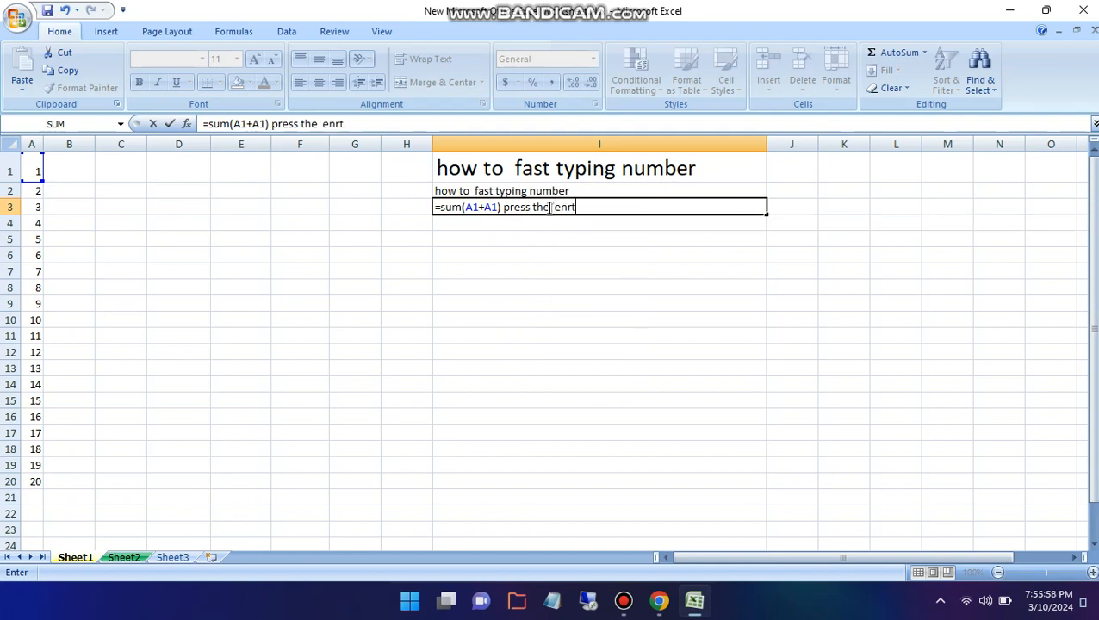
{"action": "type", "text": "ter button"}
{"action": "key", "text": "Return"}
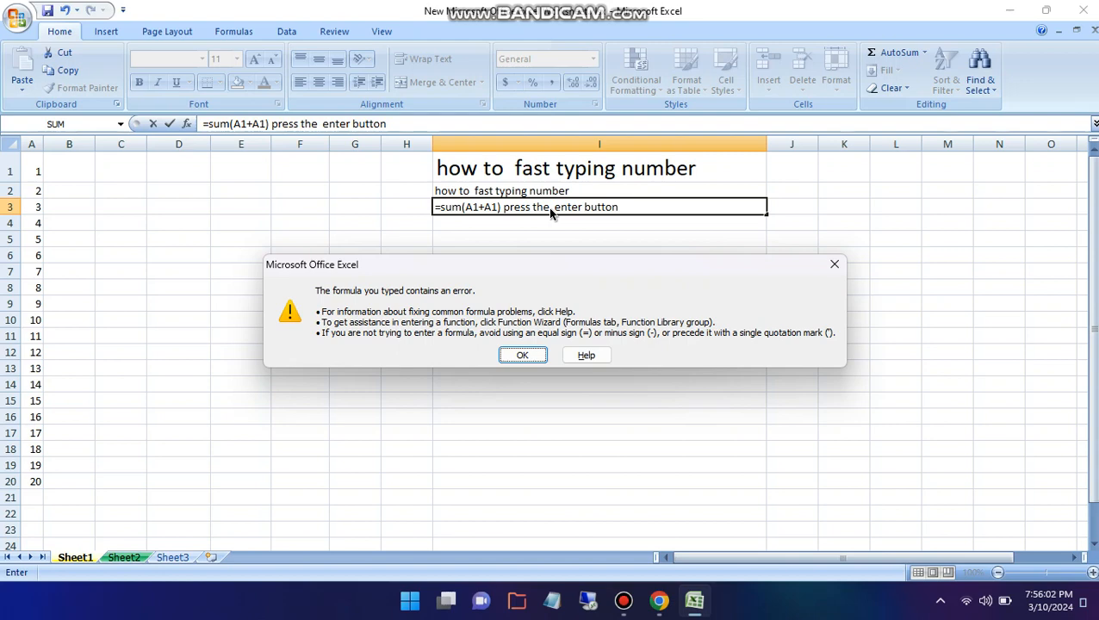
{"action": "key", "text": "Return"}
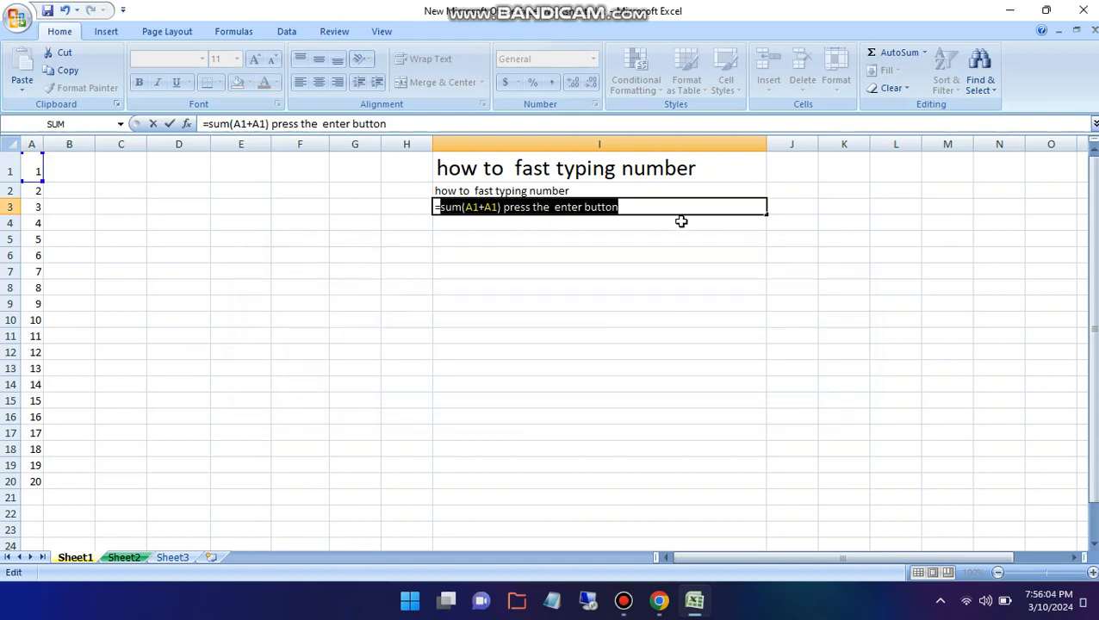
Remove the wording after =sum(A1+A1) in cell I3 and enter the formula alone
{"action": "key", "text": "BackSpace"}
{"action": "key", "text": "BackSpace"}
{"action": "key", "text": "BackSpace"}
{"action": "key", "text": "BackSpace"}
{"action": "key", "text": "BackSpace"}
{"action": "key", "text": "BackSpace"}
{"action": "key", "text": "BackSpace"}
{"action": "key", "text": "BackSpace"}
{"action": "key", "text": "BackSpace"}
{"action": "key", "text": "BackSpace"}
{"action": "key", "text": "BackSpace"}
{"action": "key", "text": "BackSpace"}
{"action": "key", "text": "BackSpace"}
{"action": "key", "text": "BackSpace"}
{"action": "key", "text": "BackSpace"}
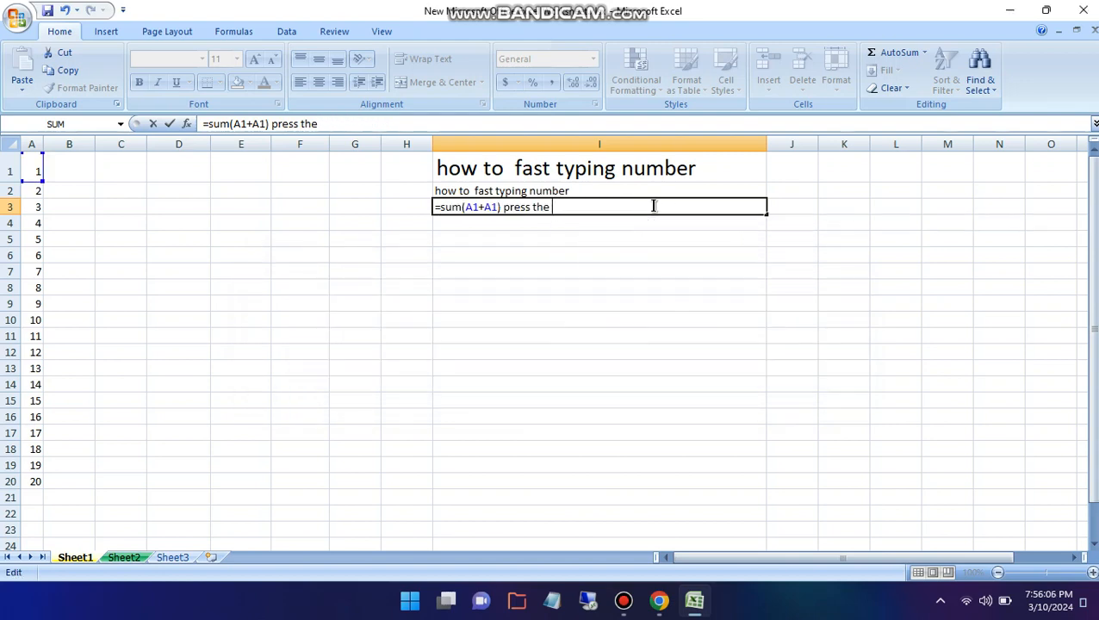
{"action": "key", "text": "BackSpace"}
{"action": "key", "text": "BackSpace"}
{"action": "key", "text": "BackSpace"}
{"action": "key", "text": "BackSpace"}
{"action": "key", "text": "BackSpace"}
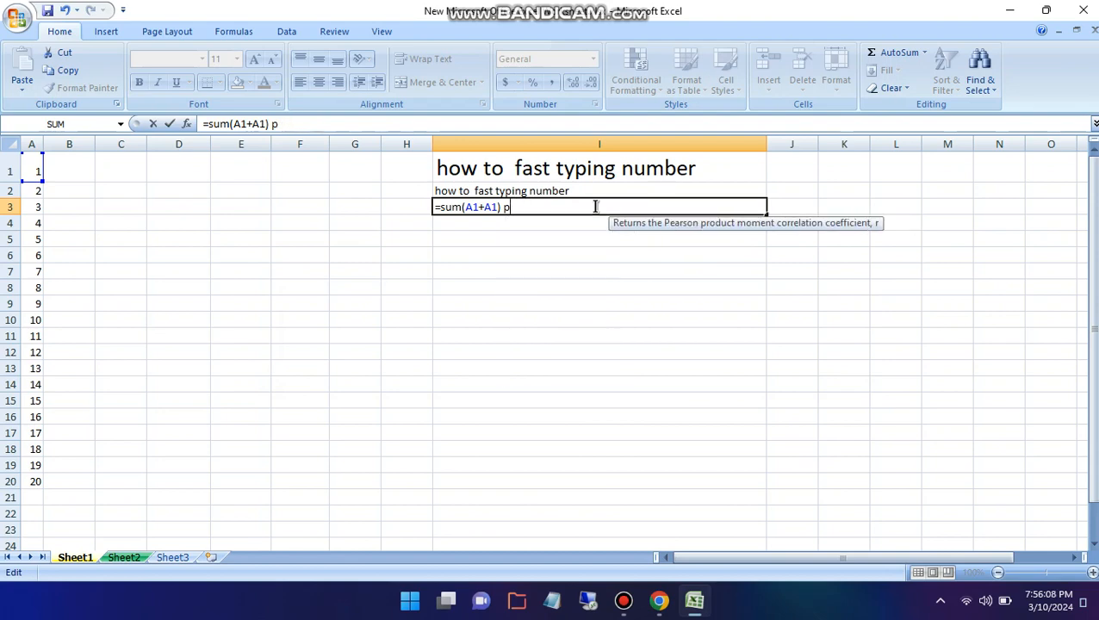
{"action": "key", "text": "Return"}
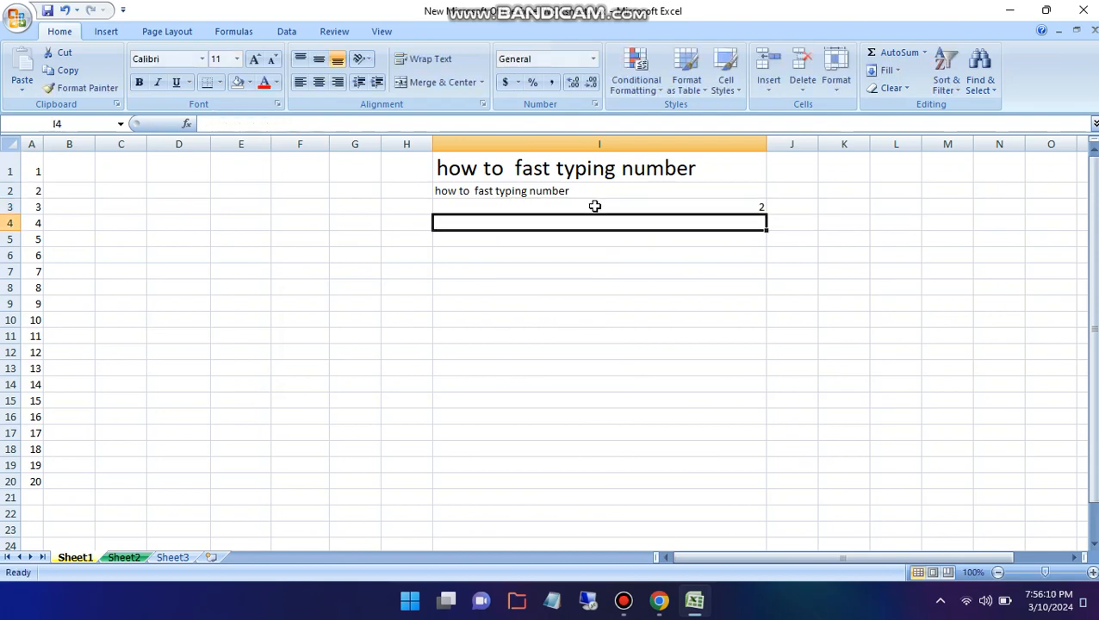
Fill the formula in cell I3 down to cell I10 and inspect the formulas in the filled cells
{"action": "left_click", "coordinate": [737, 209]}
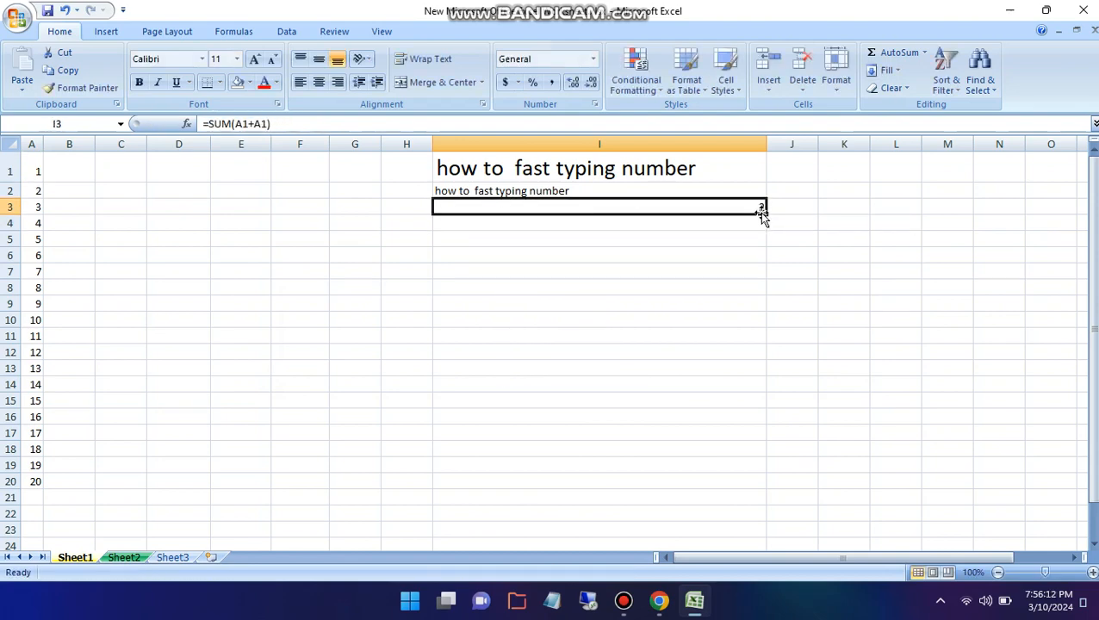
{"action": "left_click_drag", "start_coordinate": [758, 213], "coordinate": [775, 337]}
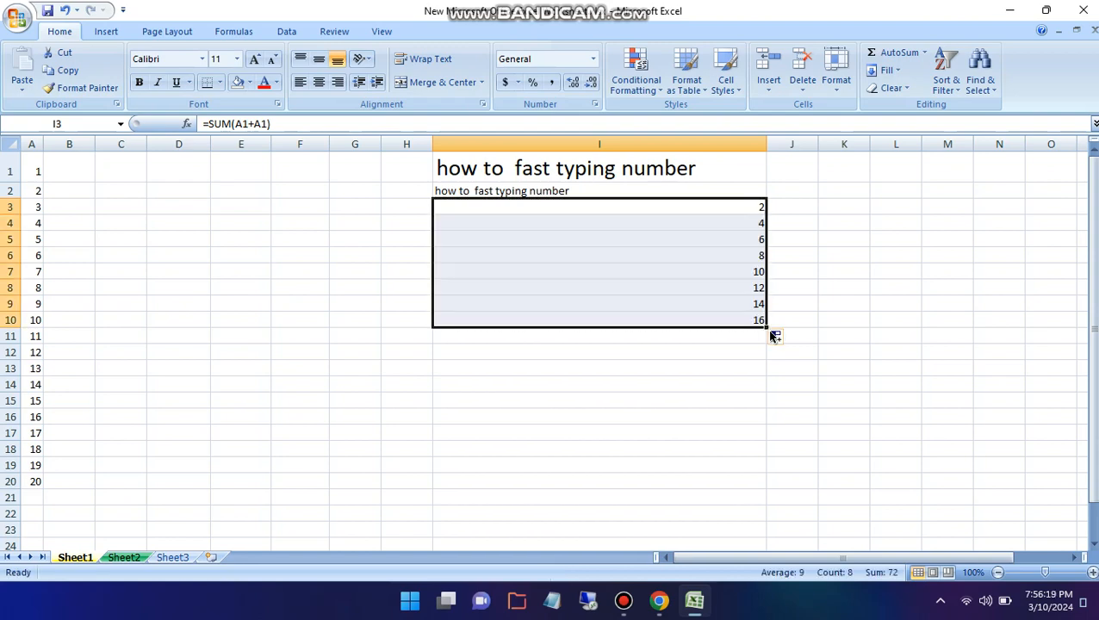
{"action": "left_click", "coordinate": [758, 220]}
{"action": "left_click", "coordinate": [756, 239]}
{"action": "left_click", "coordinate": [758, 255]}
{"action": "left_click", "coordinate": [758, 272]}
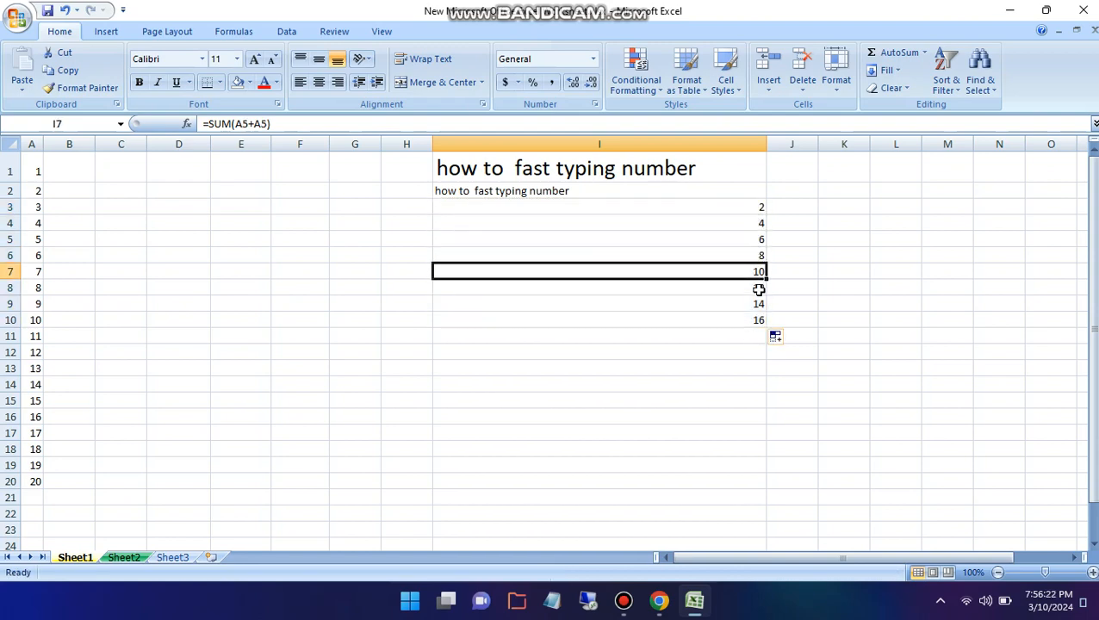
{"action": "left_click", "coordinate": [758, 287]}
{"action": "left_click", "coordinate": [758, 304]}
{"action": "left_click", "coordinate": [759, 324]}
{"action": "left_click_drag", "start_coordinate": [761, 210], "coordinate": [756, 320]}
{"action": "right_click", "coordinate": [730, 267]}
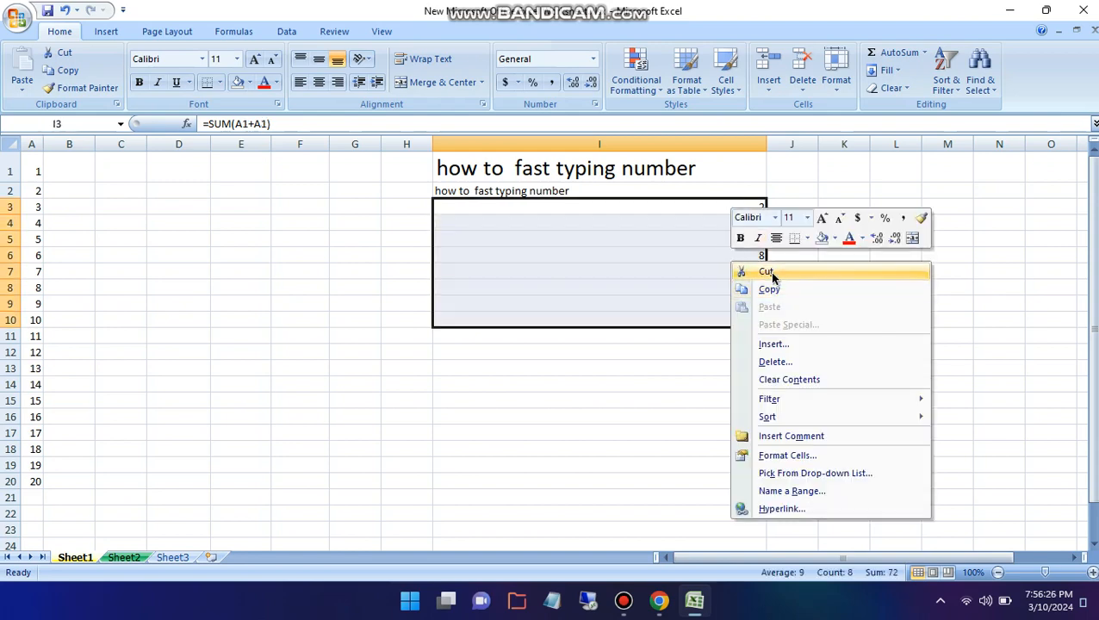
{"action": "left_click", "coordinate": [766, 271]}
{"action": "left_click", "coordinate": [76, 178]}
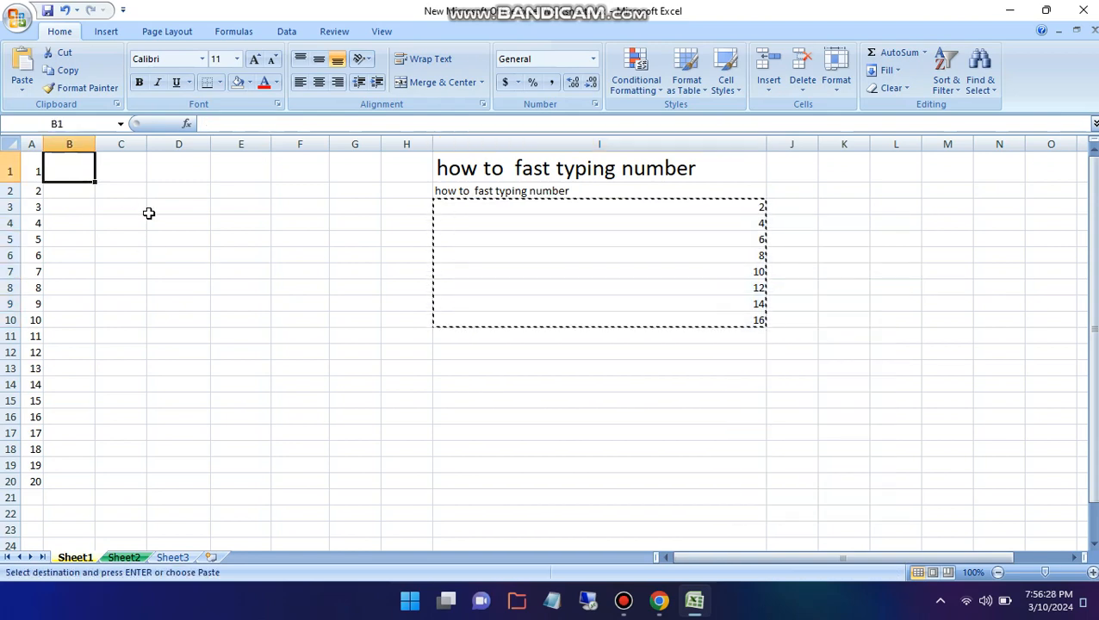
{"action": "key", "text": "Escape"}
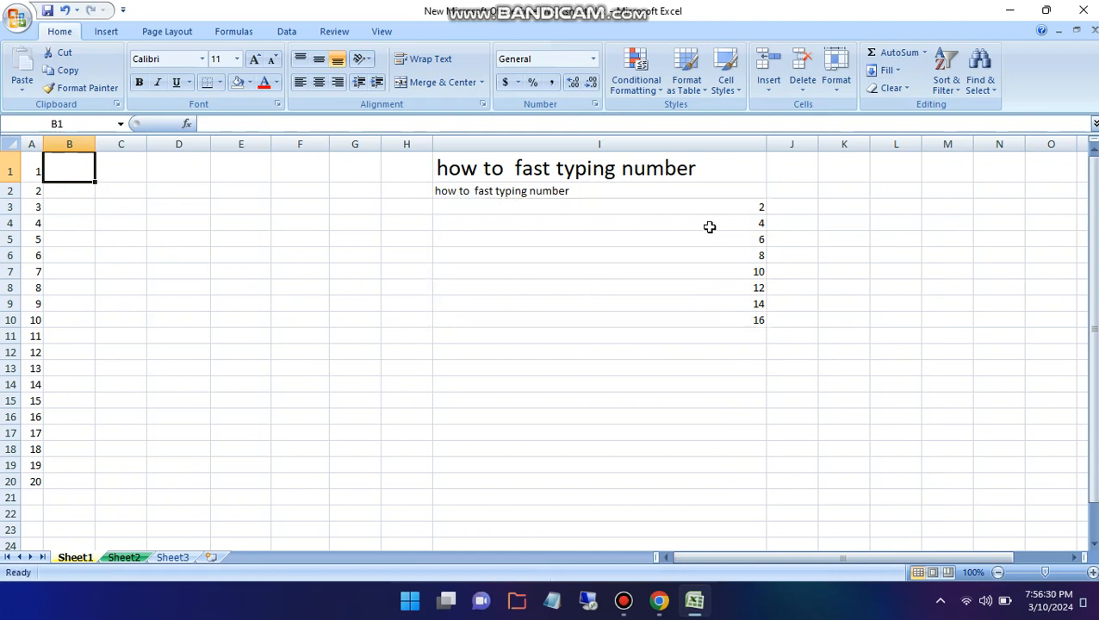
Clear the contents of cells I3 through I10
{"action": "left_click_drag", "start_coordinate": [709, 225], "coordinate": [717, 265]}
{"action": "left_click_drag", "start_coordinate": [709, 207], "coordinate": [736, 315]}
{"action": "key", "text": "Delete"}
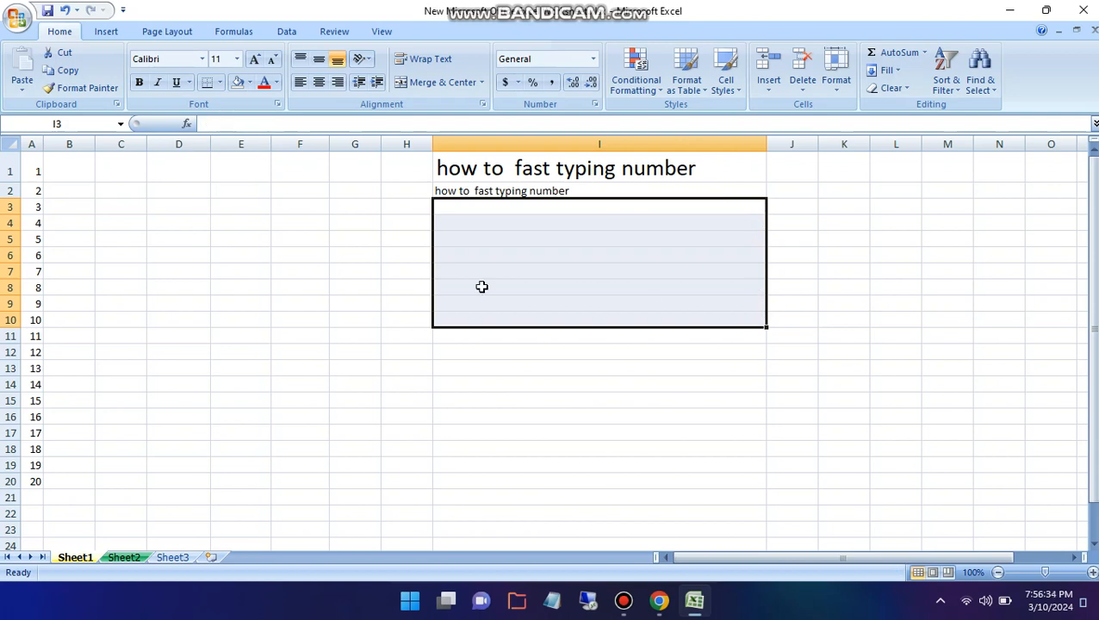
{"action": "left_click", "coordinate": [74, 178]}
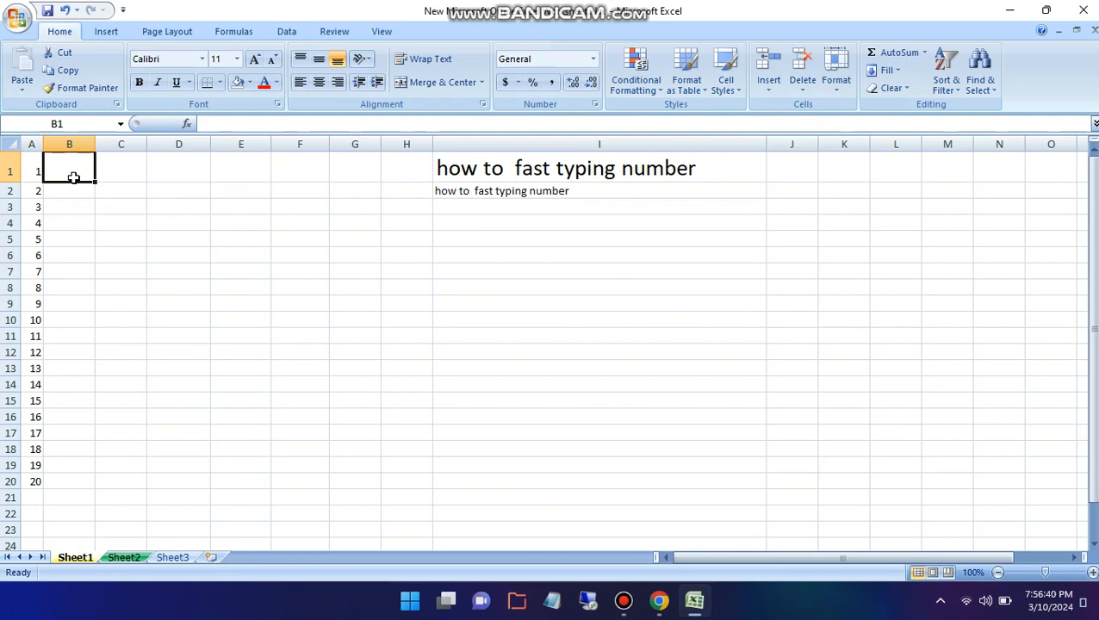
Replace the heading text in cell I2 with "how"
{"action": "left_click", "coordinate": [480, 193]}
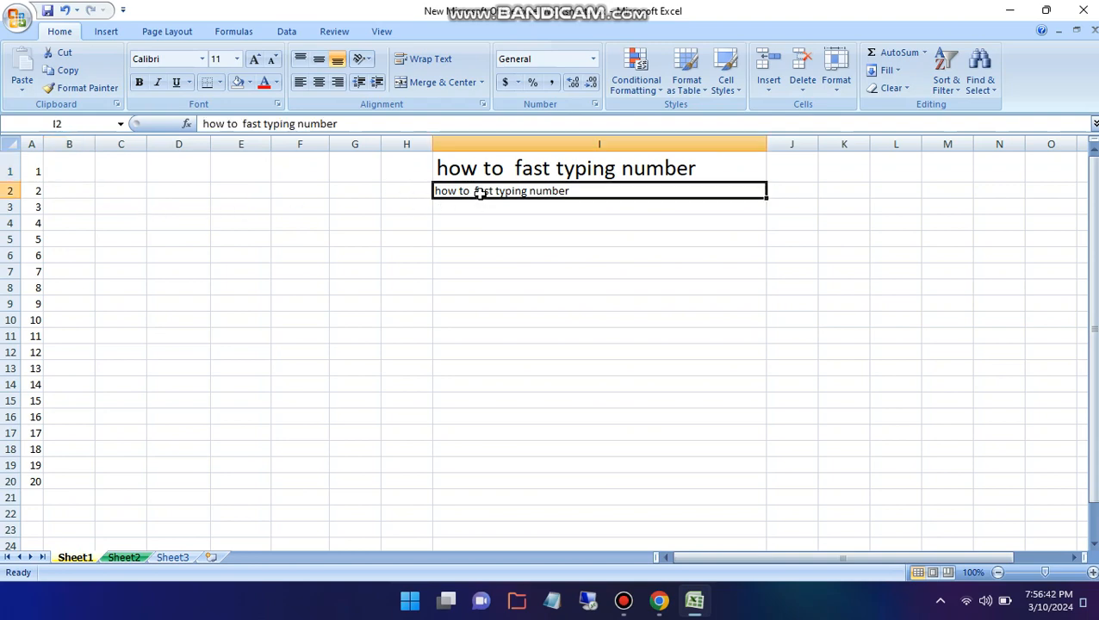
{"action": "type", "text": "hpw"}
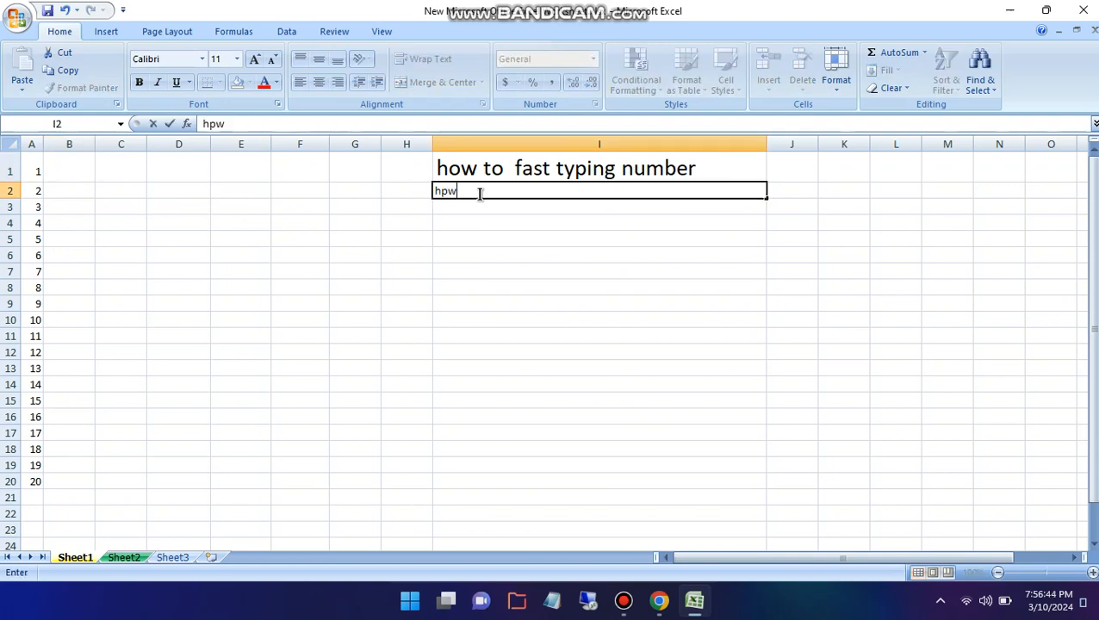
{"action": "key", "text": "BackSpace"}
{"action": "key", "text": "BackSpace"}
{"action": "type", "text": "ow"}
Set the font size of cells I2 through I16 to 18
{"action": "left_click_drag", "start_coordinate": [449, 190], "coordinate": [617, 414]}
{"action": "left_click", "coordinate": [506, 258]}
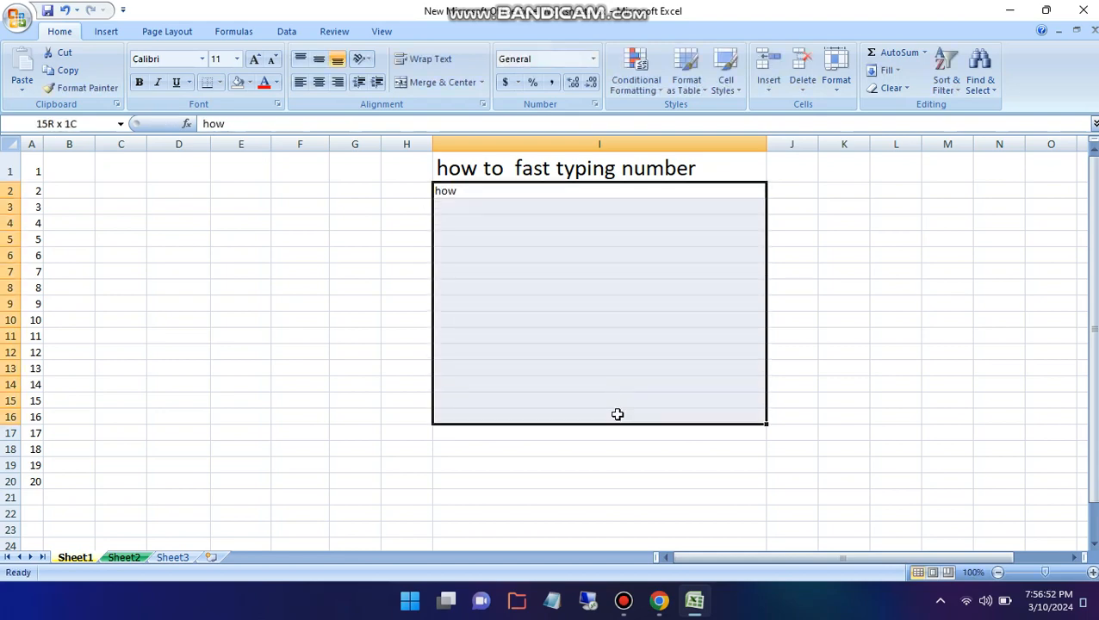
{"action": "right_click", "coordinate": [505, 229]}
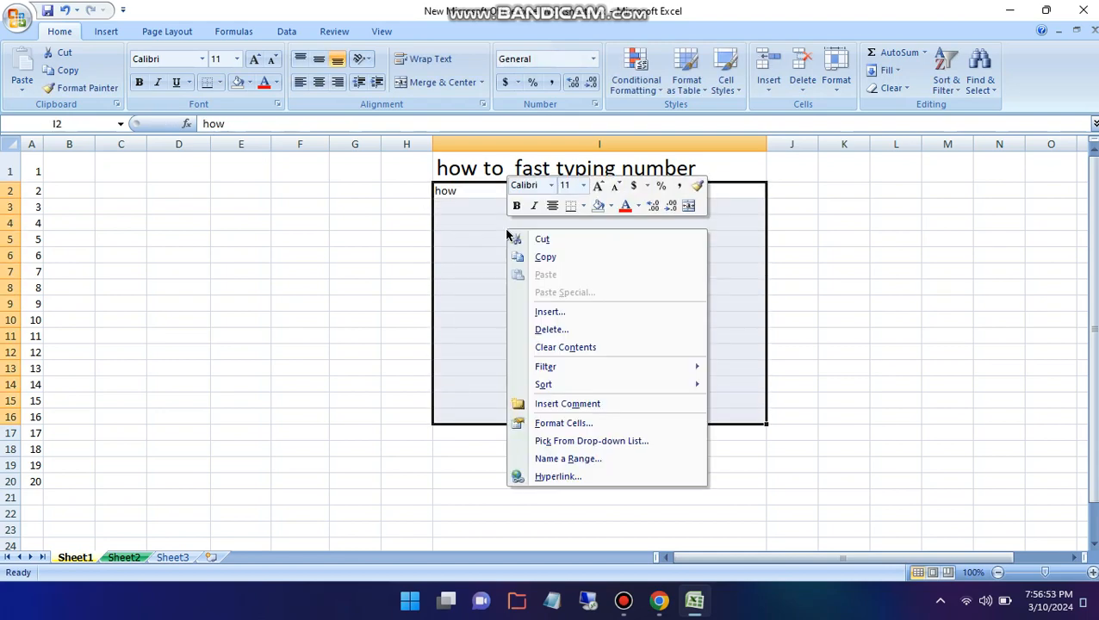
{"action": "left_click", "coordinate": [581, 187]}
{"action": "left_click", "coordinate": [578, 304]}
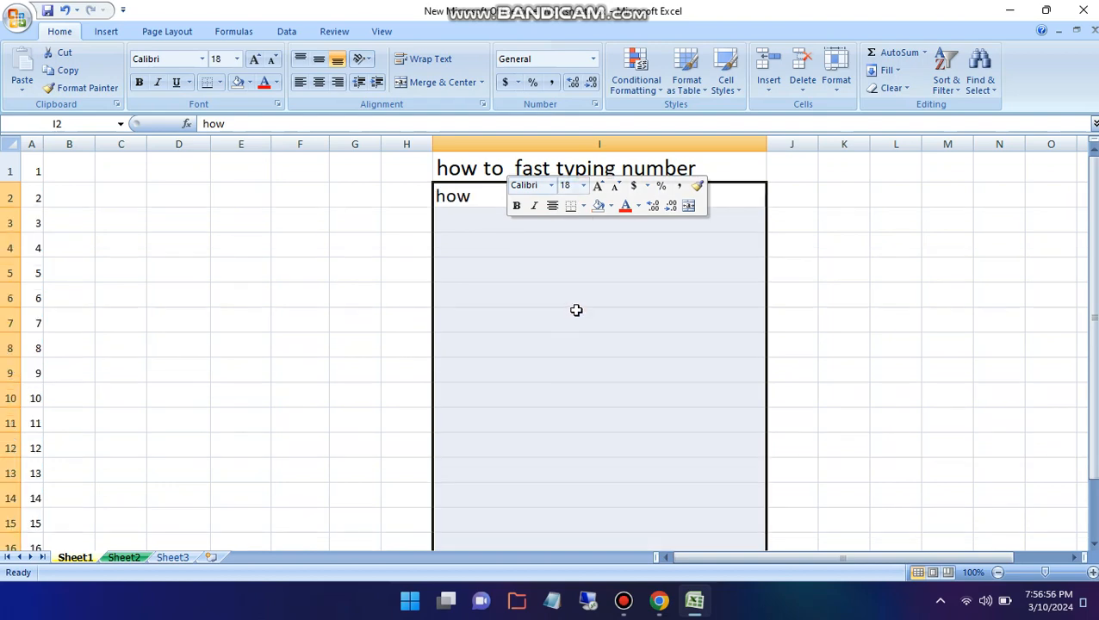
Complete the text in cell I2 so it reads "how to divide in excal?"
{"action": "left_click", "coordinate": [544, 315]}
{"action": "left_click", "coordinate": [509, 199]}
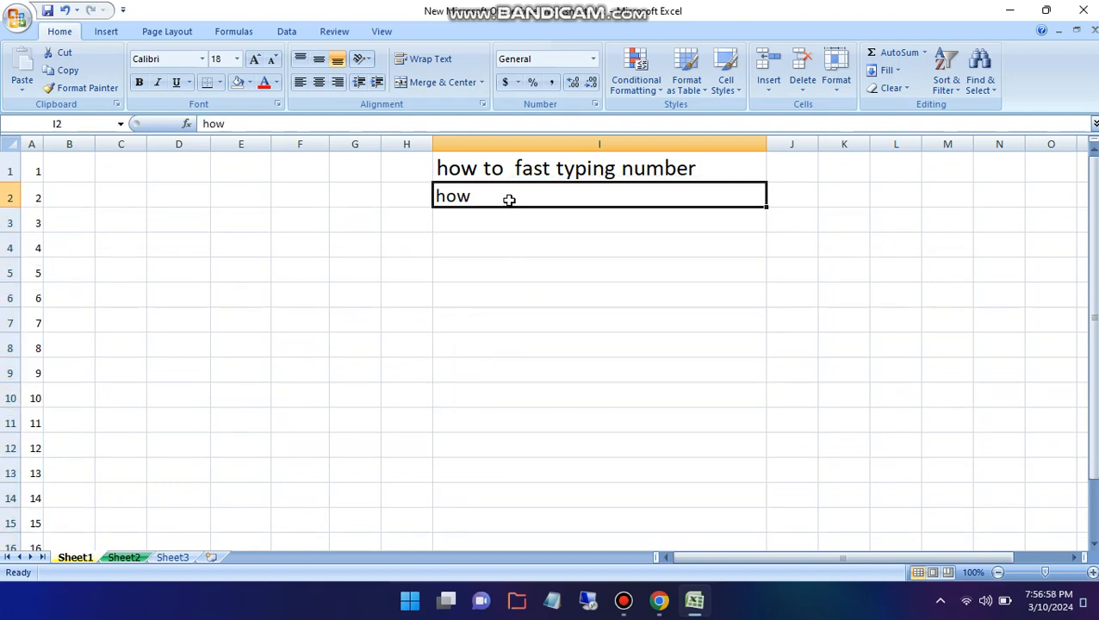
{"action": "double_click", "coordinate": [507, 198]}
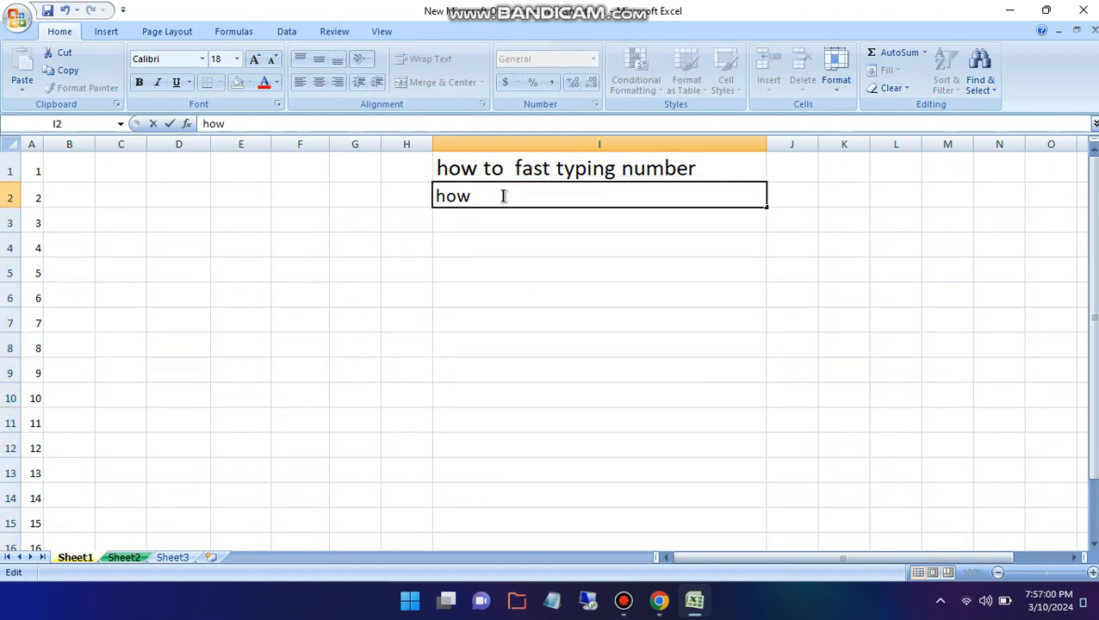
{"action": "type", "text": "to divide in ec"}
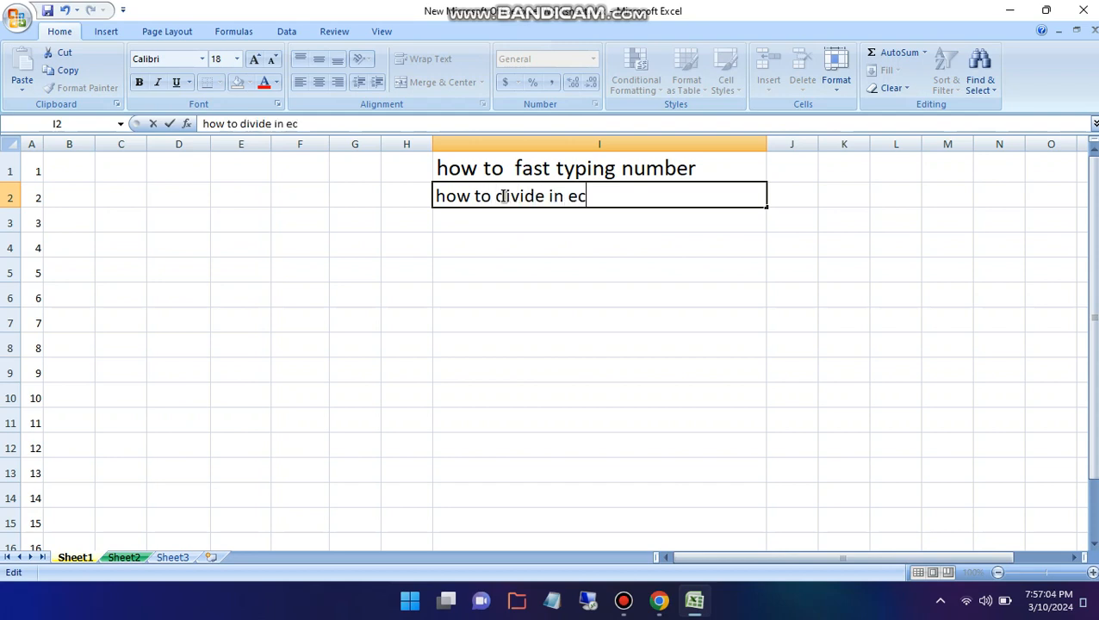
{"action": "type", "text": "a"}
{"action": "type", "text": "al"}
{"action": "type", "text": "?"}
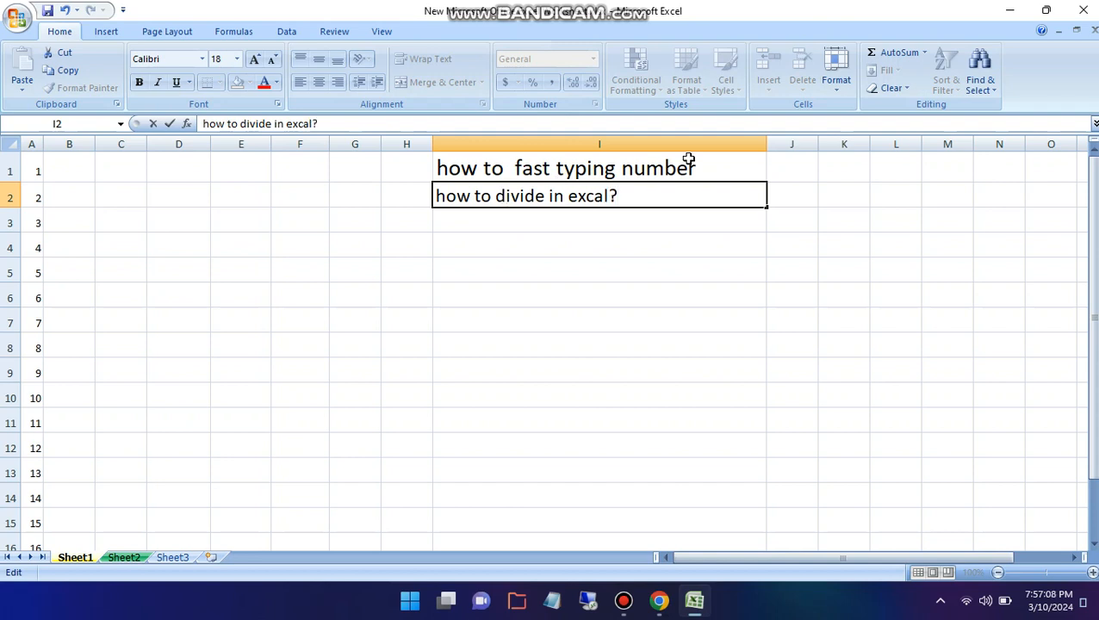
Add a question mark to the end of the heading "how to fast typing number" in cell I1
{"action": "left_click", "coordinate": [709, 170]}
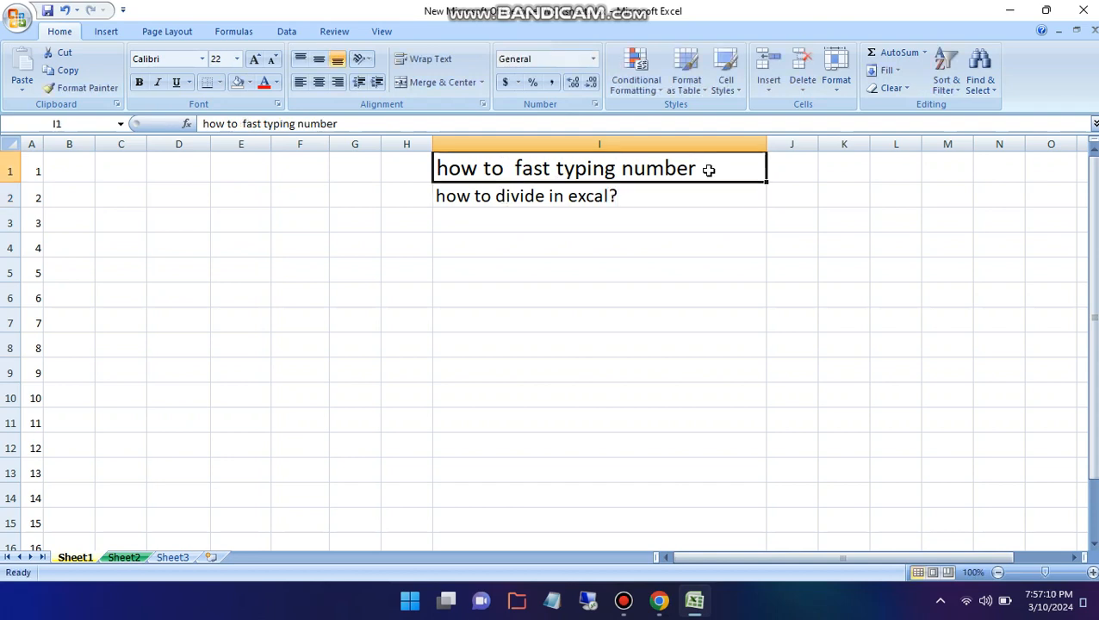
{"action": "double_click", "coordinate": [719, 169]}
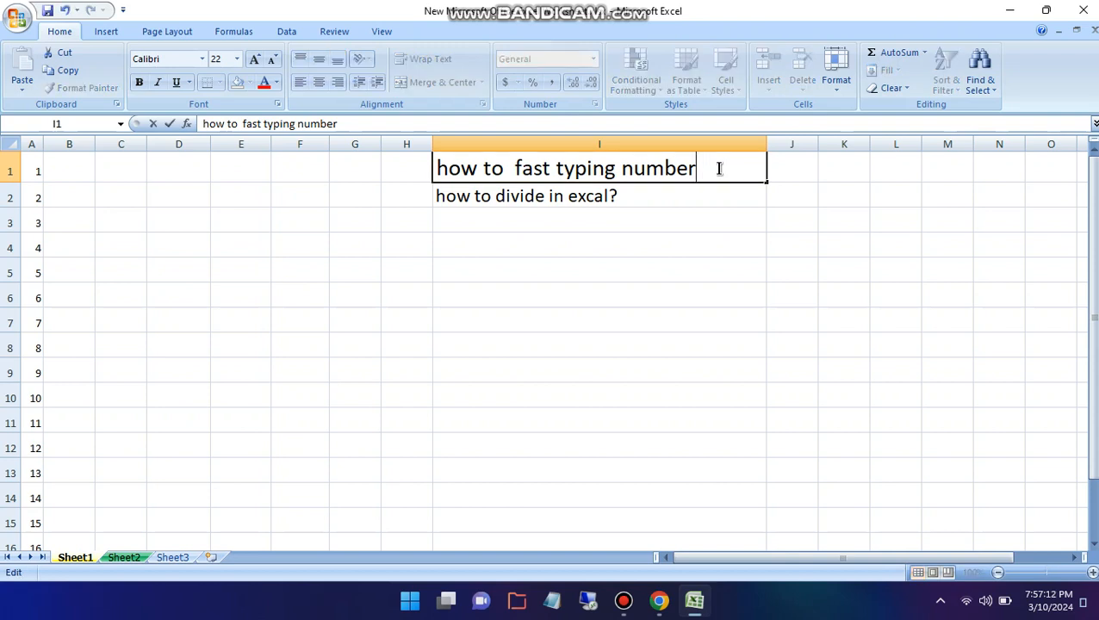
{"action": "type", "text": "?"}
Enter 100000 in cell B1 and 2 in cell C1 as the numbers for the division example
{"action": "left_click", "coordinate": [86, 172]}
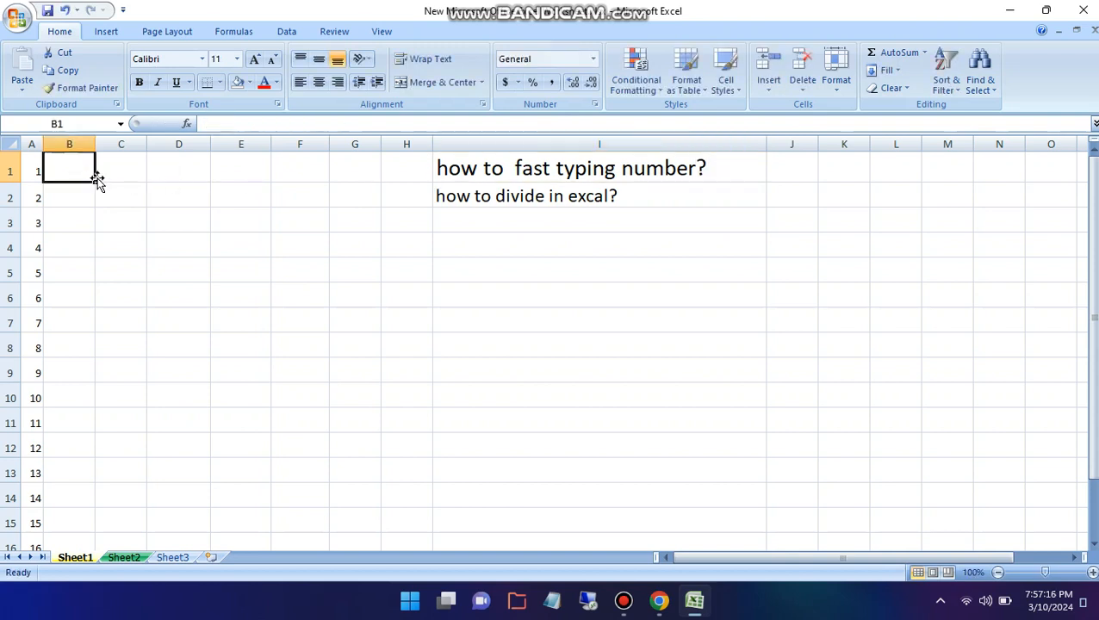
{"action": "type", "text": "100000"}
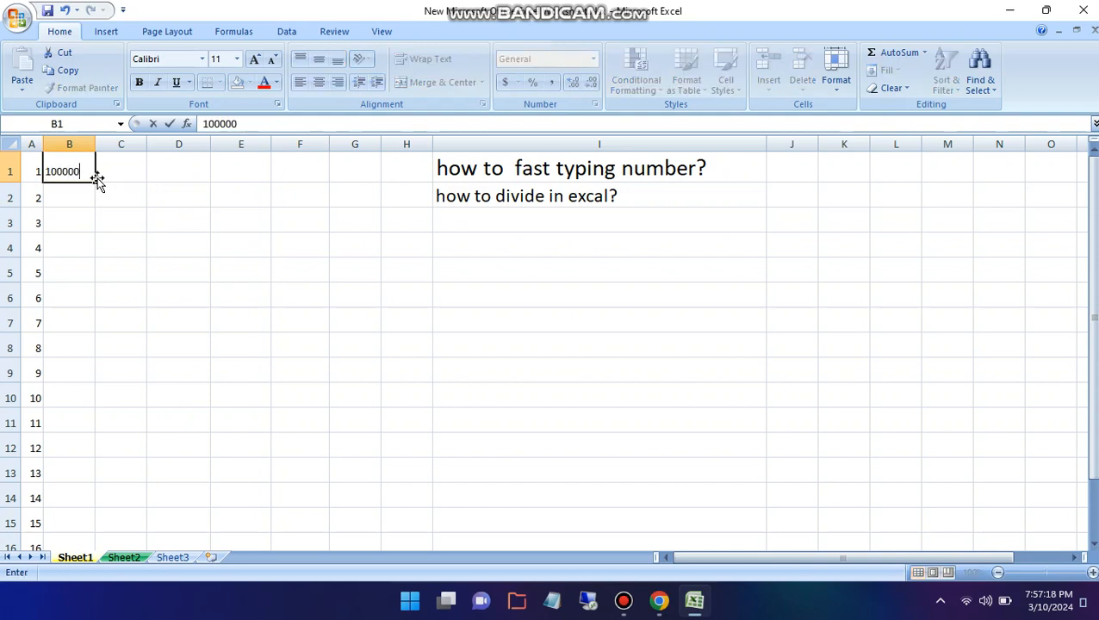
{"action": "left_click", "coordinate": [98, 176]}
{"action": "type", "text": "2"}
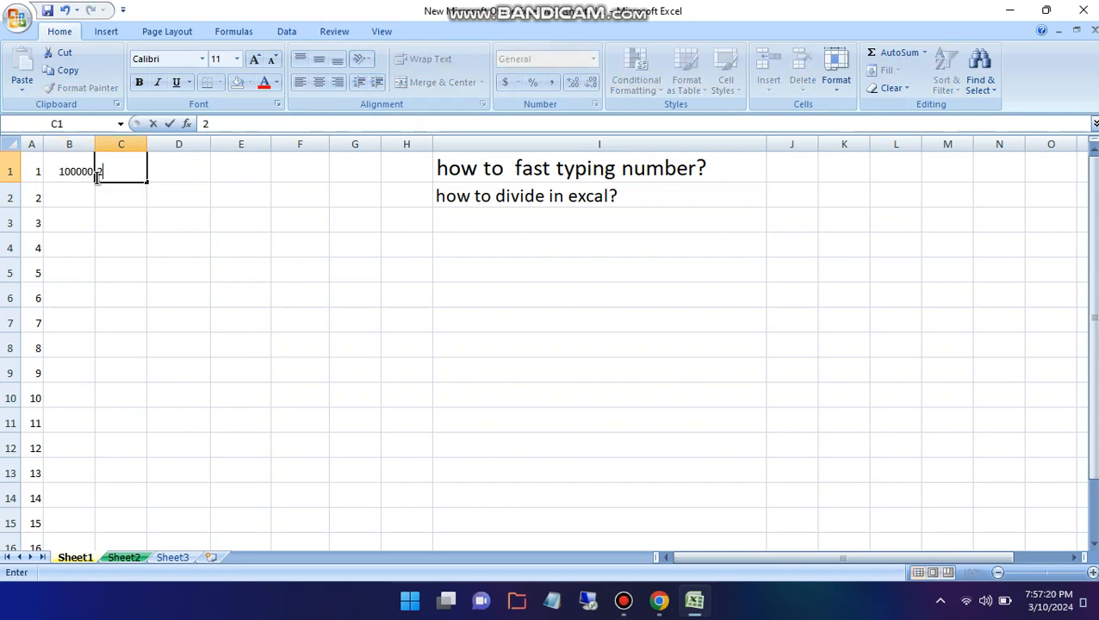
{"action": "key", "text": "Tab"}
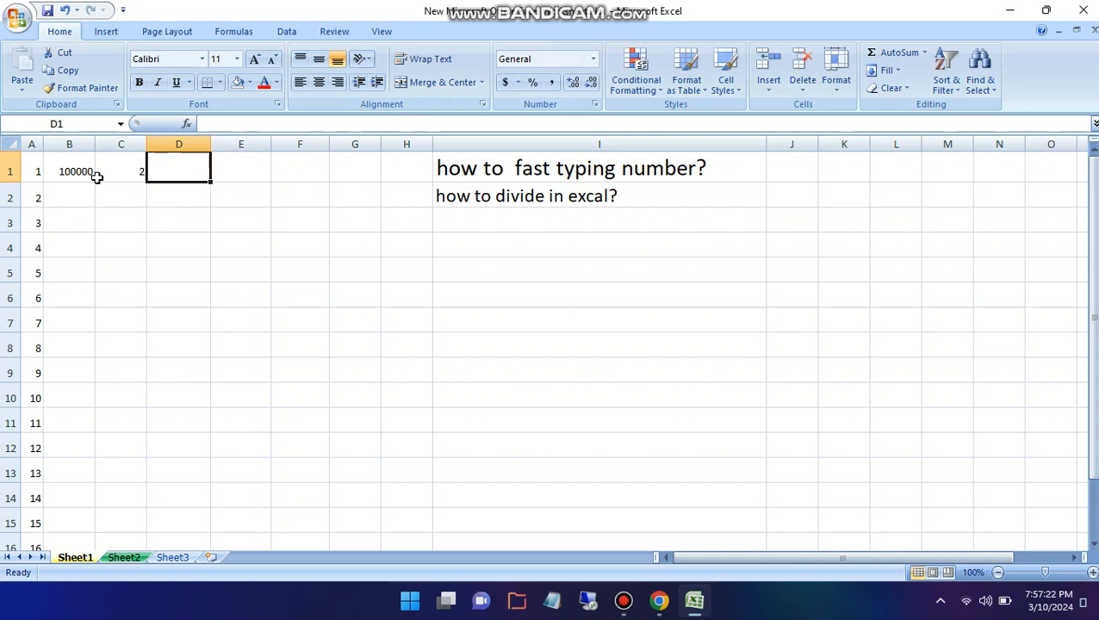
Enter the formula =SUM(B1/C1) in cell D1 to divide the first number by the second
{"action": "type", "text": "="}
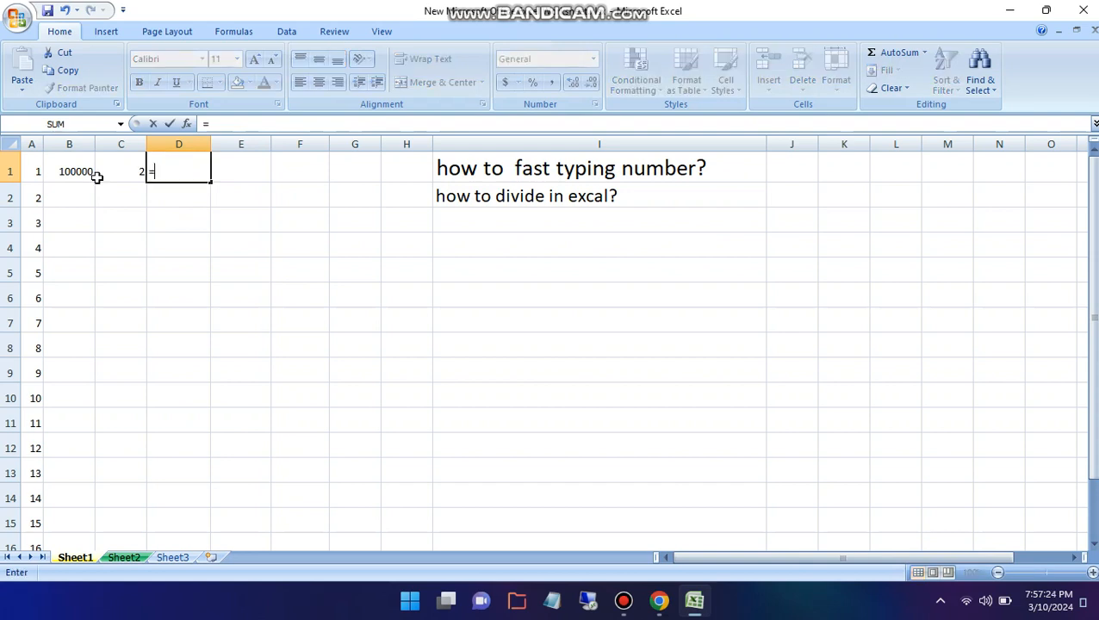
{"action": "type", "text": "sum"}
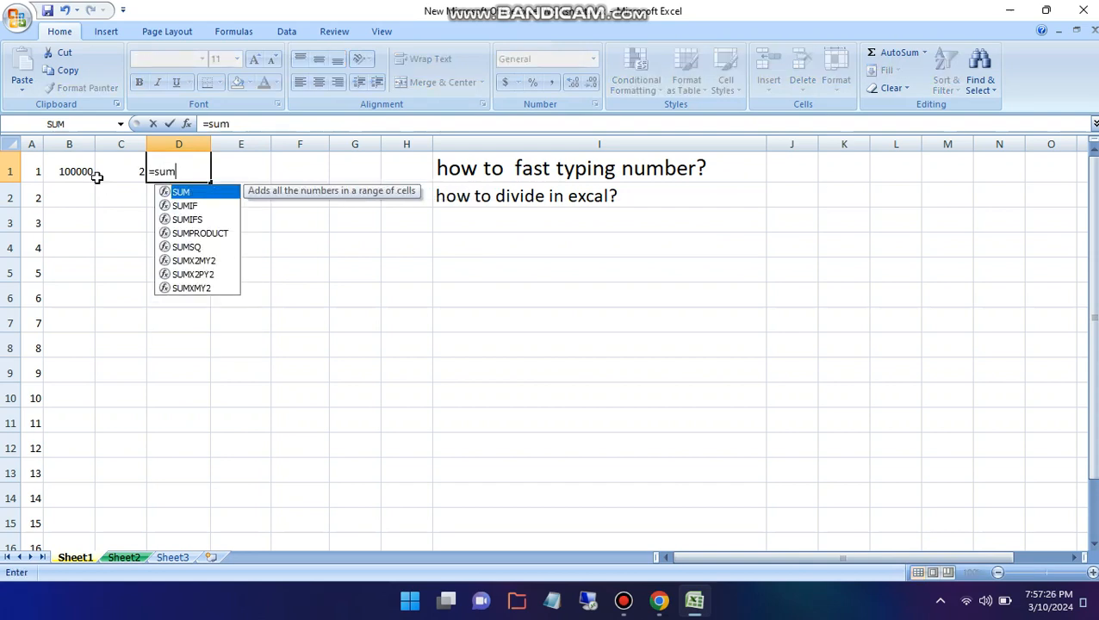
{"action": "type", "text": "m"}
{"action": "key", "text": "BackSpace"}
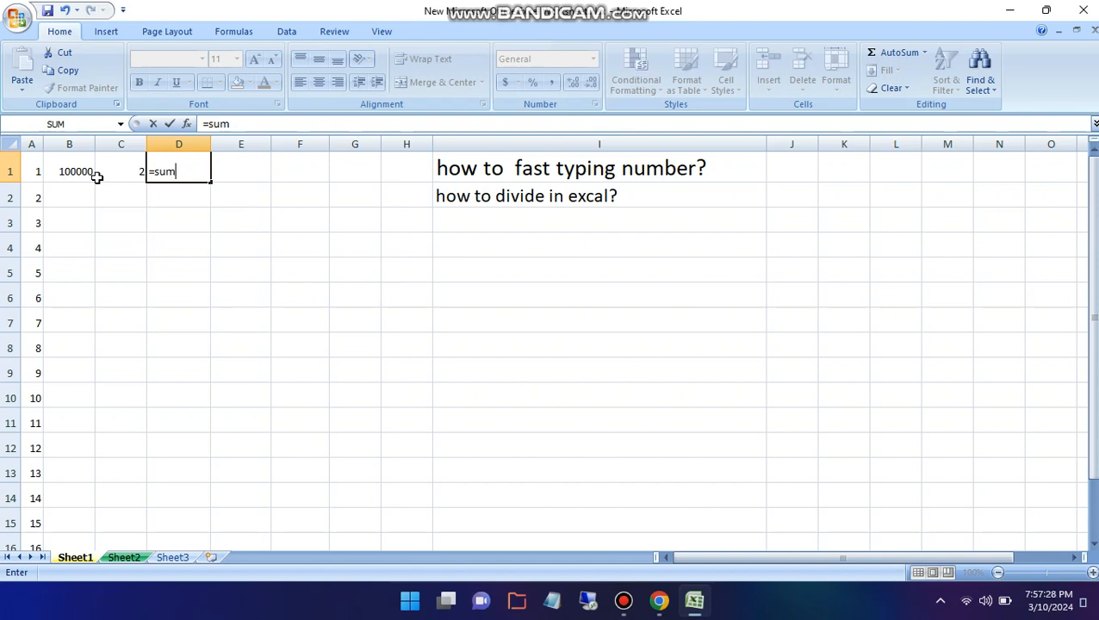
{"action": "type", "text": "("}
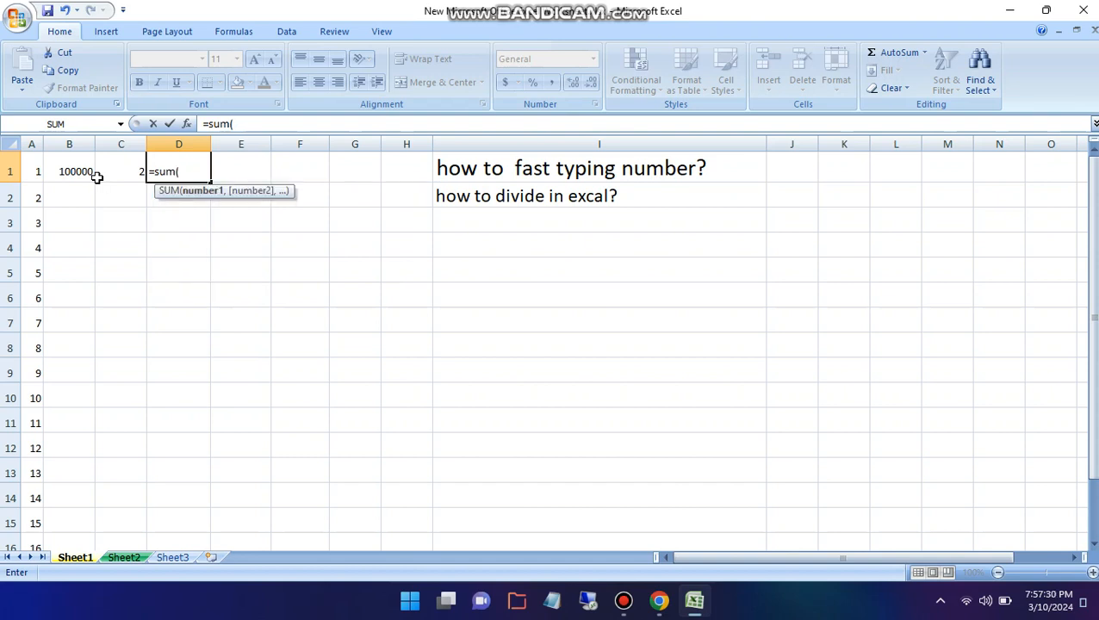
{"action": "left_click", "coordinate": [72, 171]}
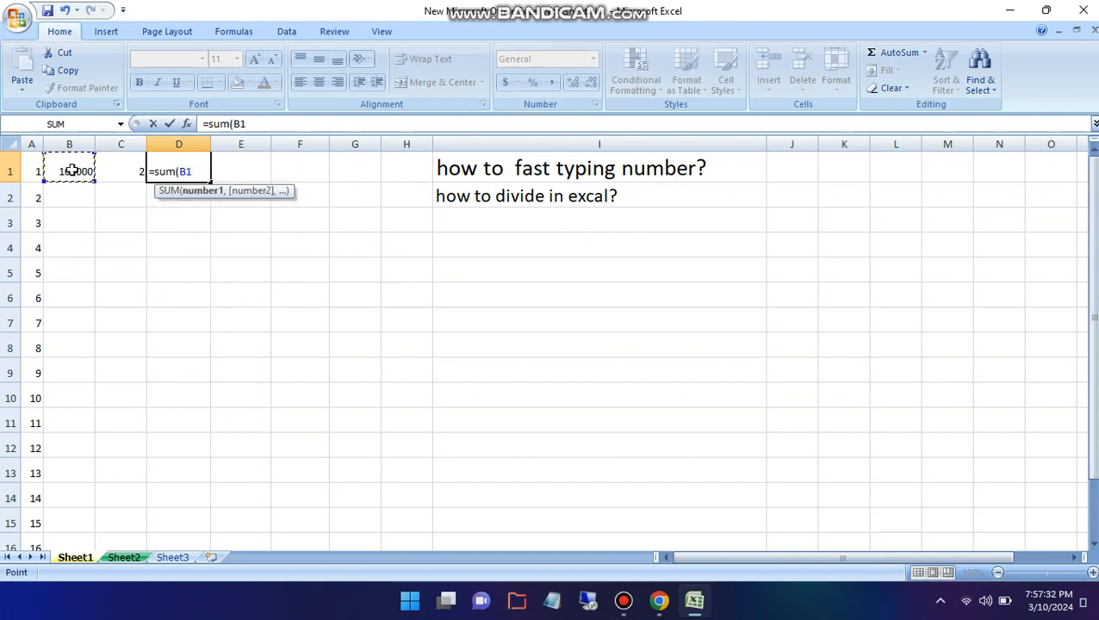
{"action": "type", "text": "/"}
{"action": "left_click", "coordinate": [122, 171]}
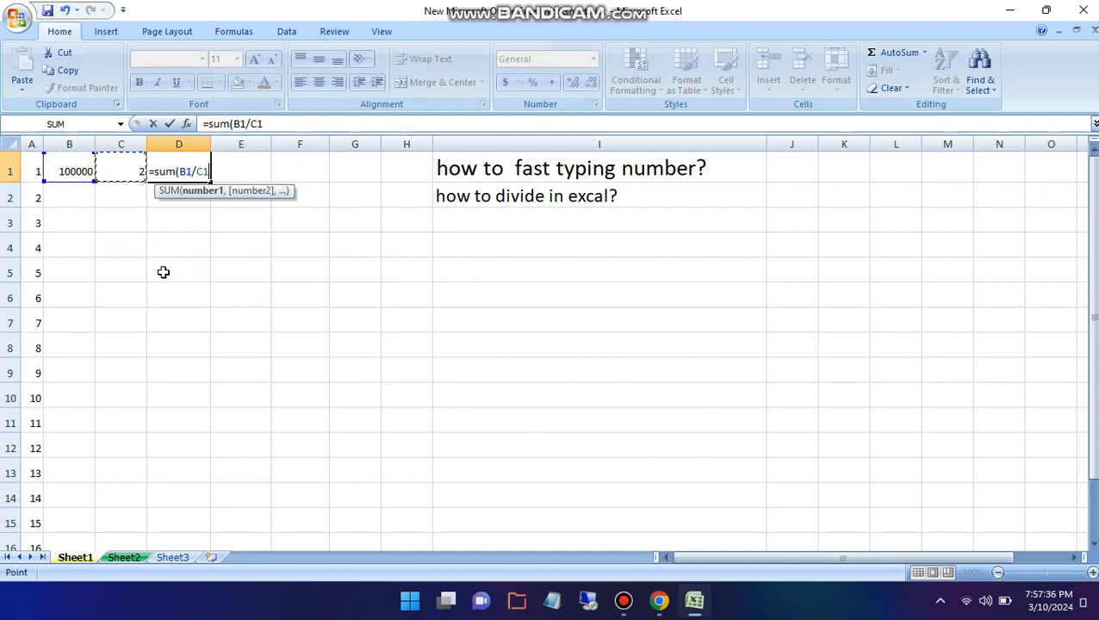
{"action": "key", "text": "Return"}
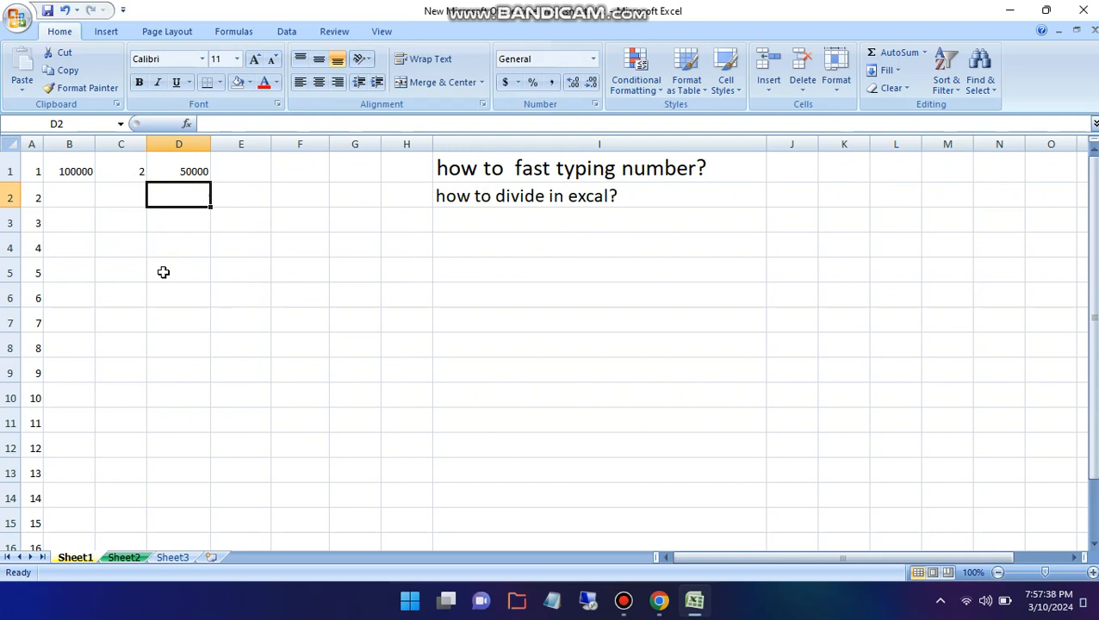
{"action": "left_click", "coordinate": [230, 167]}
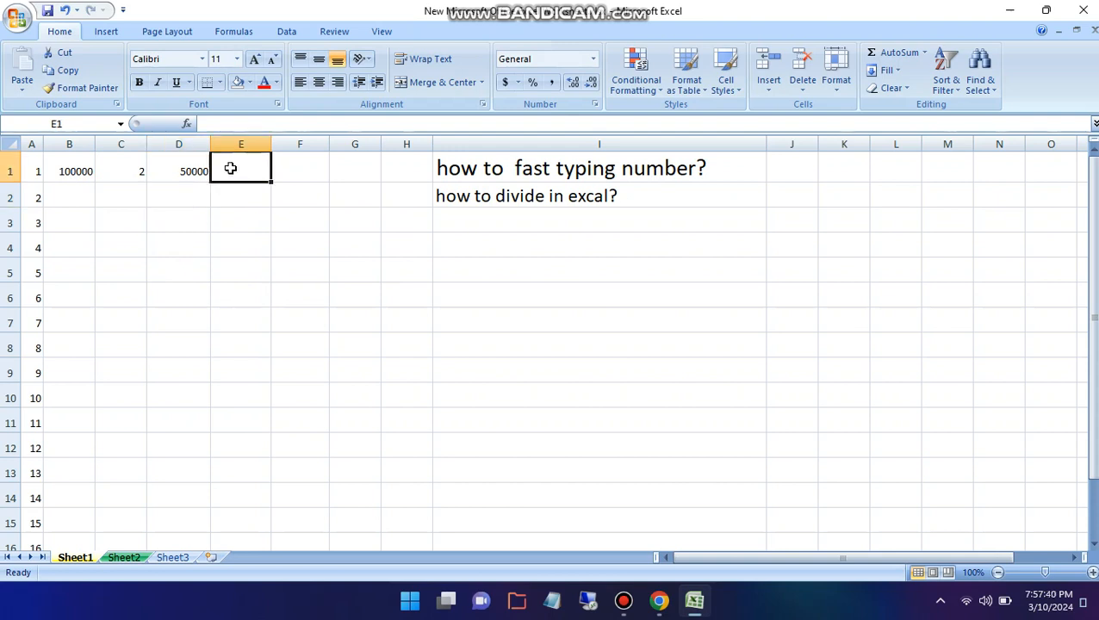
{"action": "type", "text": "=sum"}
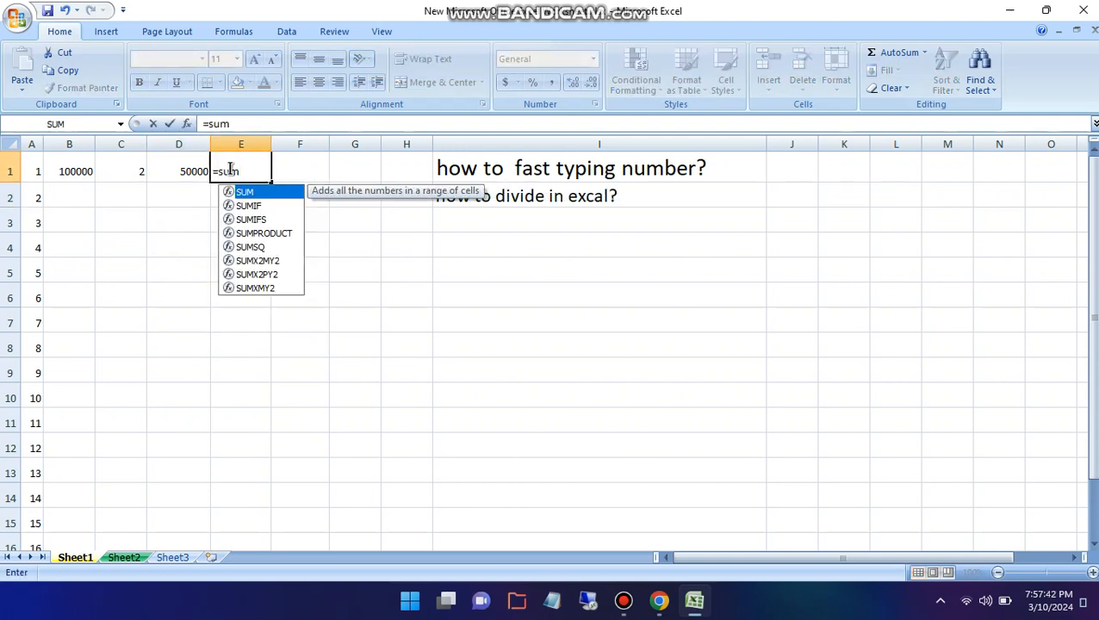
{"action": "type", "text": "("}
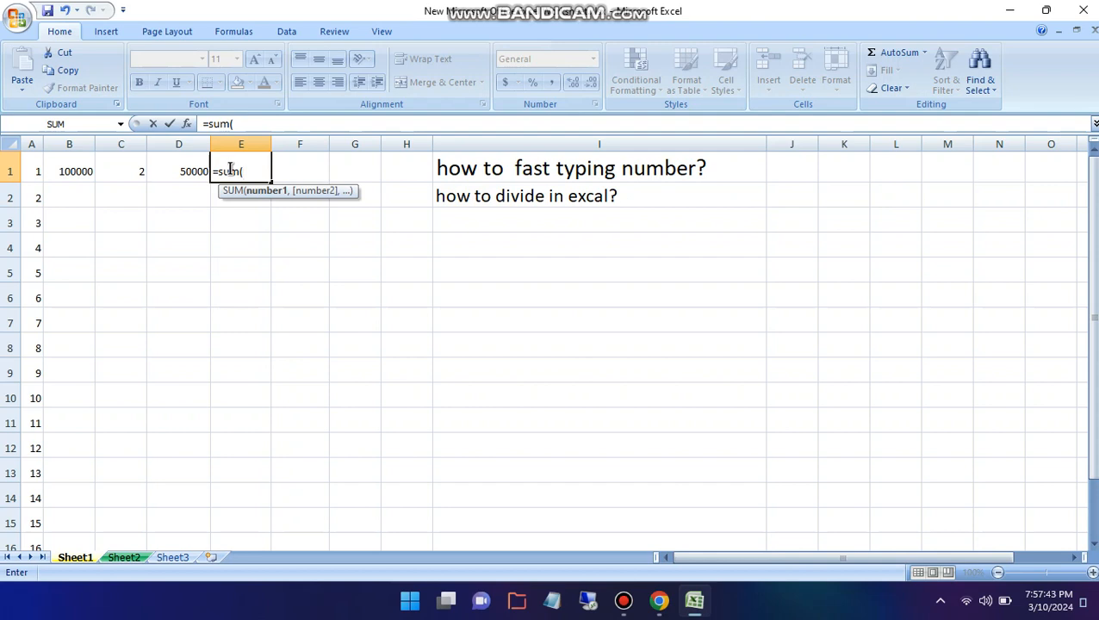
{"action": "left_click", "coordinate": [169, 188]}
{"action": "type", "text": "13"}
{"action": "key", "text": "BackSpace"}
{"action": "key", "text": "BackSpace"}
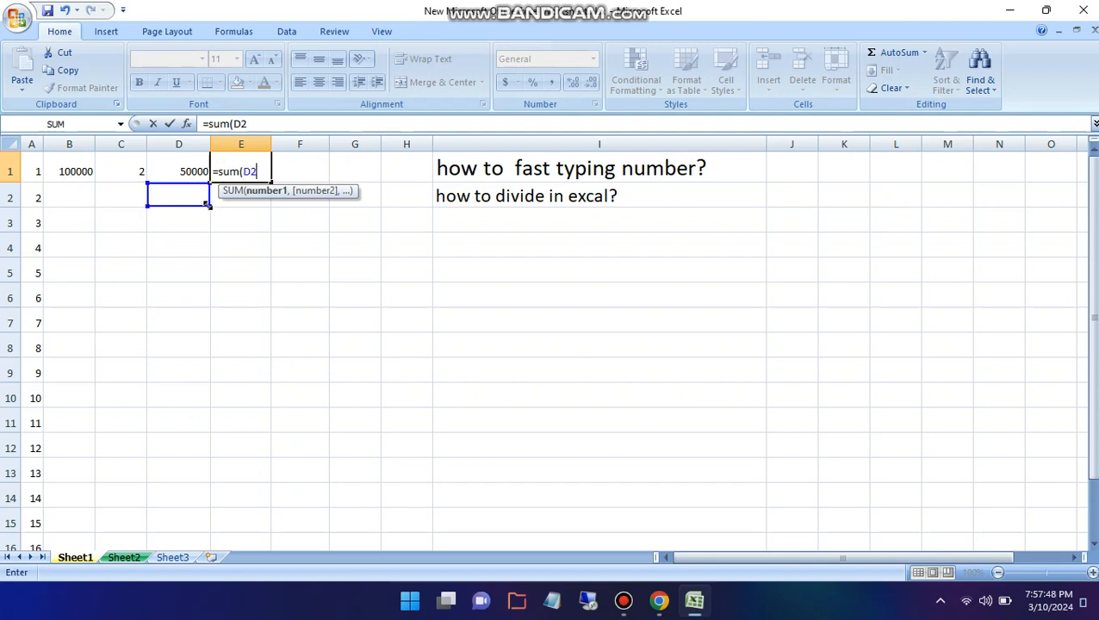
{"action": "key", "text": "BackSpace"}
{"action": "key", "text": "BackSpace"}
{"action": "key", "text": "BackSpace"}
{"action": "key", "text": "BackSpace"}
{"action": "key", "text": "BackSpace"}
{"action": "key", "text": "BackSpace"}
{"action": "key", "text": "Escape"}
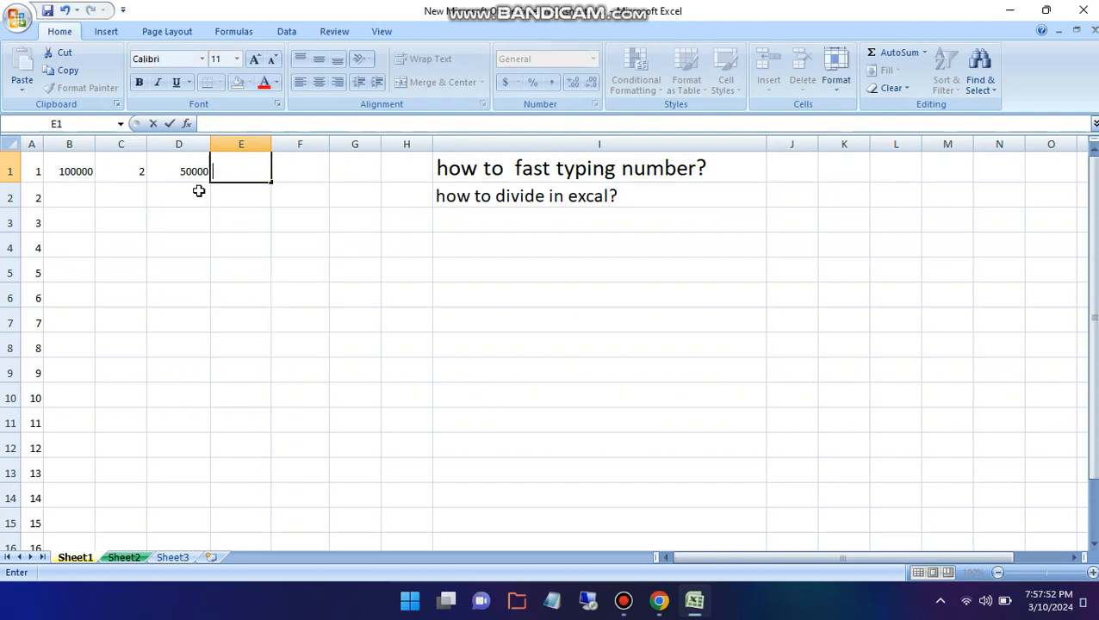
Enter the heading "how to persentage calculet?" in cell I3
{"action": "left_click", "coordinate": [469, 220]}
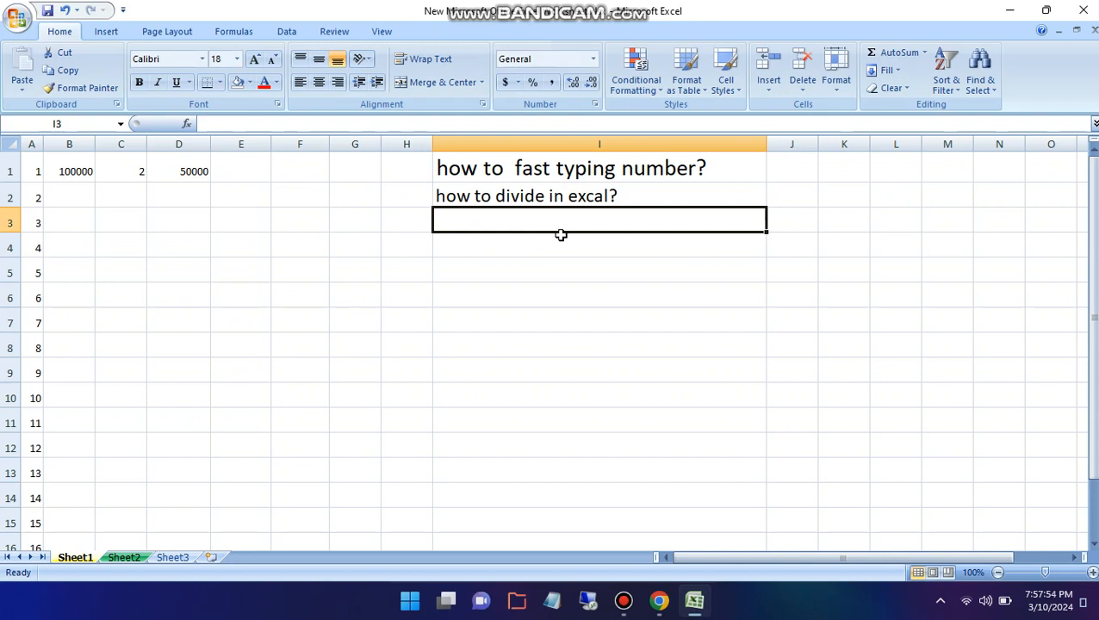
{"action": "type", "text": "how to "}
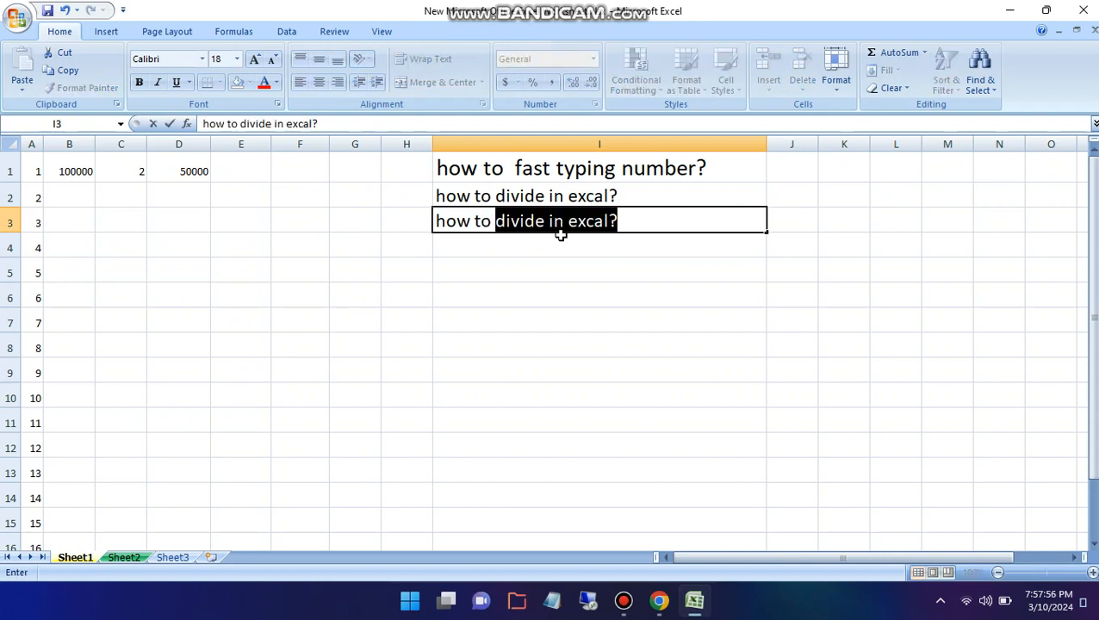
{"action": "type", "text": "per"}
{"action": "key", "text": "BackSpace"}
{"action": "key", "text": "BackSpace"}
{"action": "key", "text": "BackSpace"}
{"action": "key", "text": "BackSpace"}
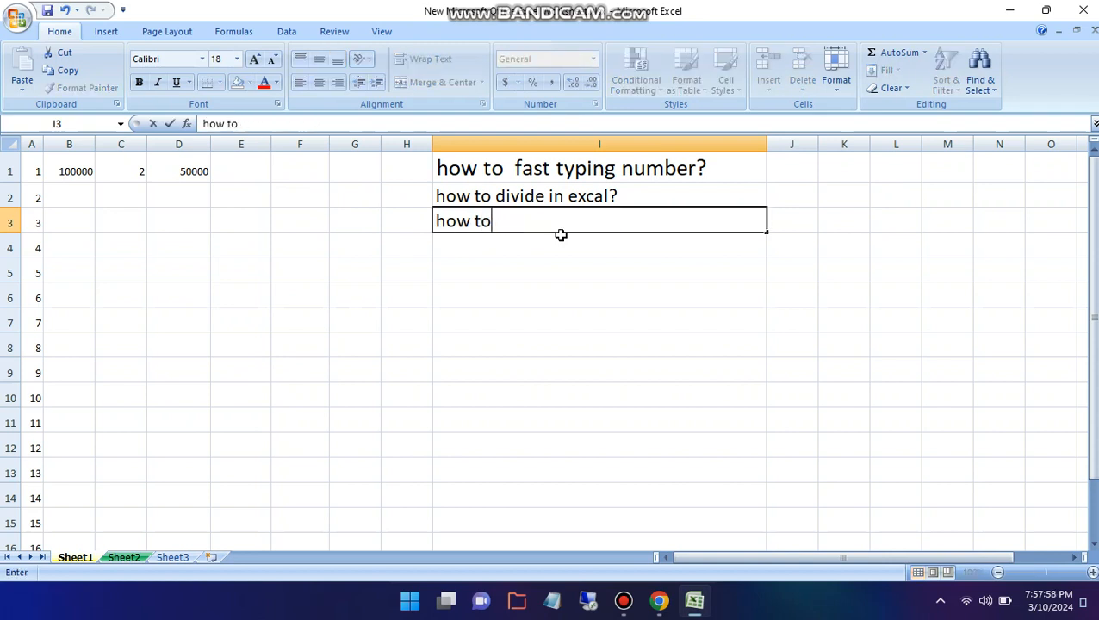
{"action": "type", "text": "p"}
{"action": "key", "text": "BackSpace"}
{"action": "type", "text": "persentag"}
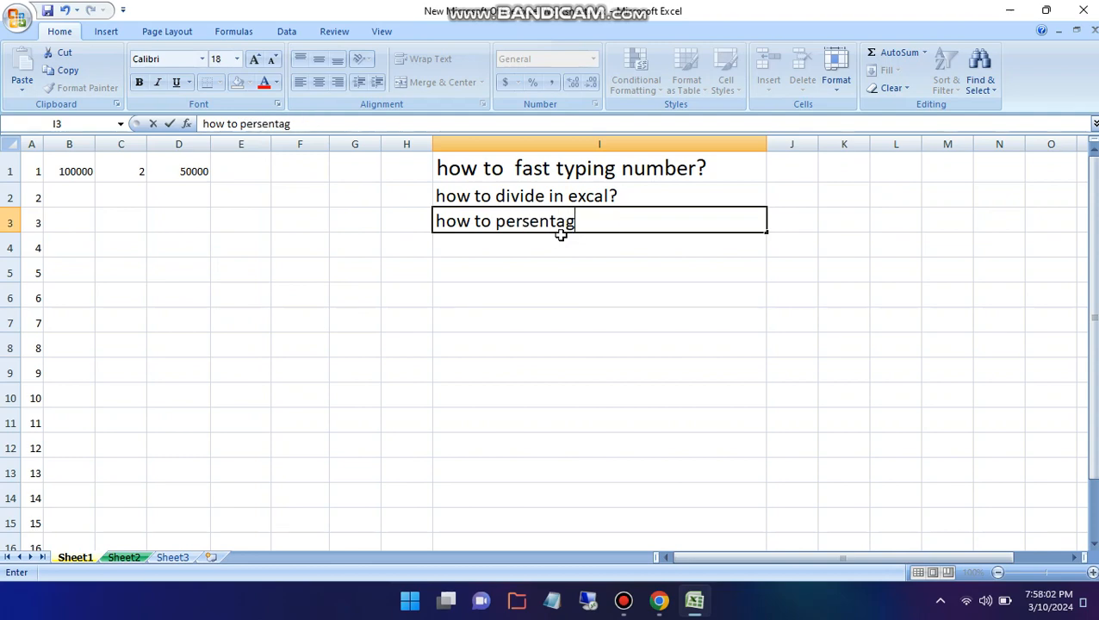
{"action": "type", "text": "e calcu"}
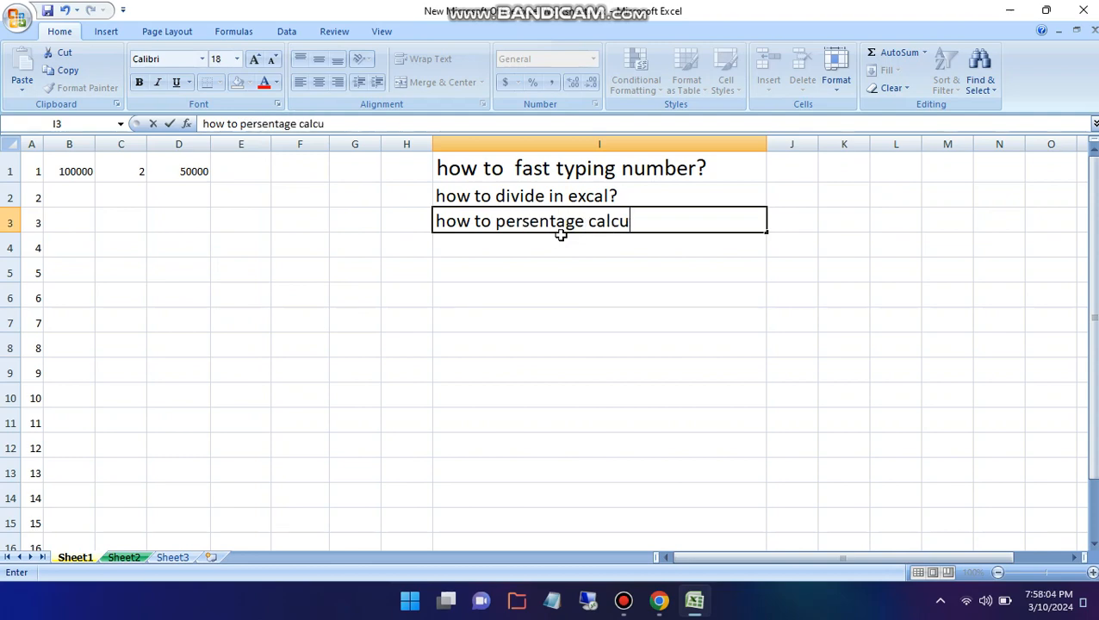
{"action": "type", "text": "let?"}
Enter 100000 in cell B2 and 25 in cell C2 as the numbers for the percentage example
{"action": "left_click", "coordinate": [78, 198]}
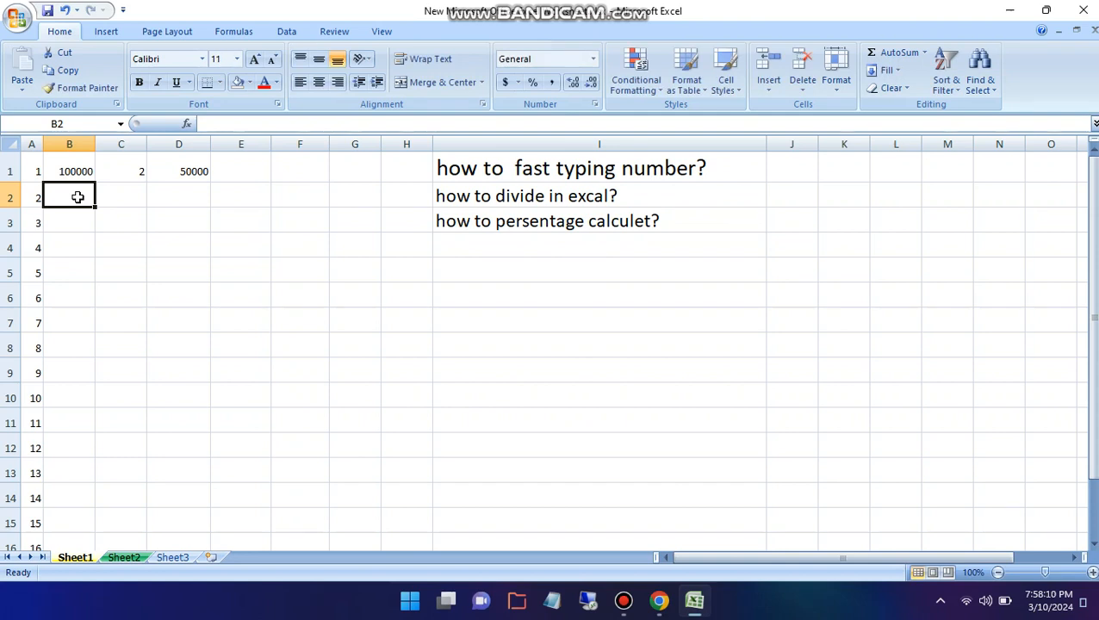
{"action": "type", "text": "100000"}
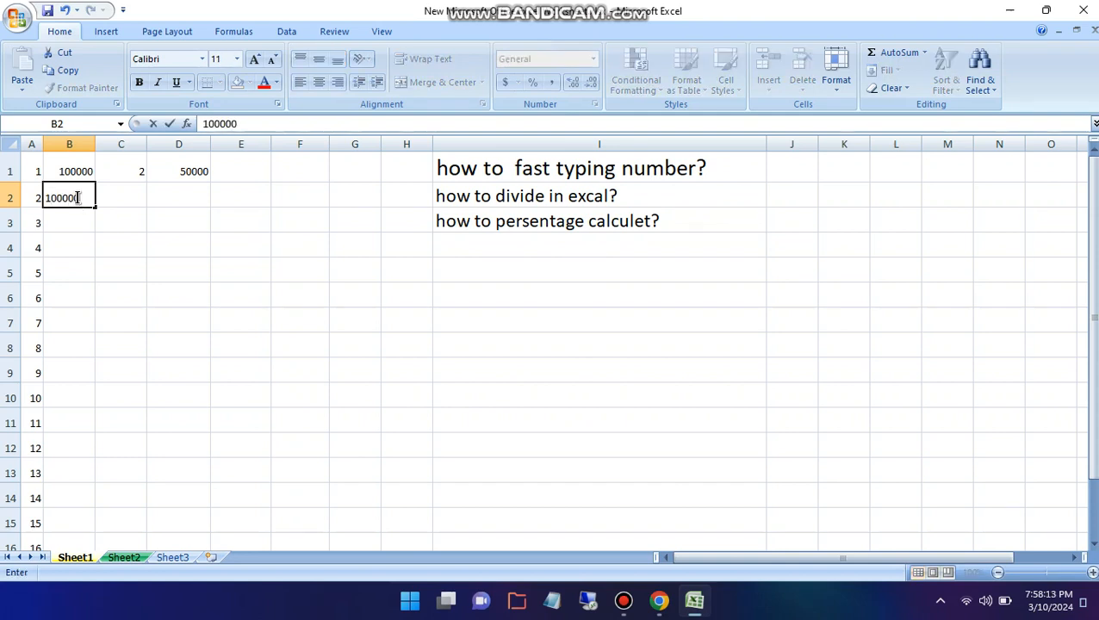
{"action": "key", "text": "Tab"}
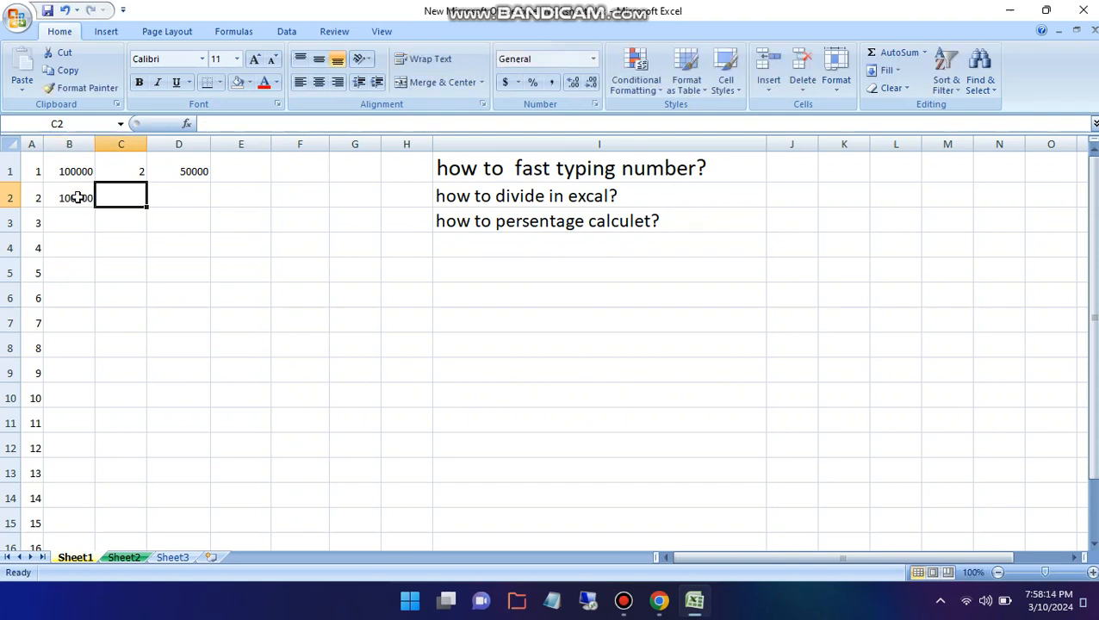
{"action": "type", "text": "25"}
{"action": "key", "text": "Tab"}
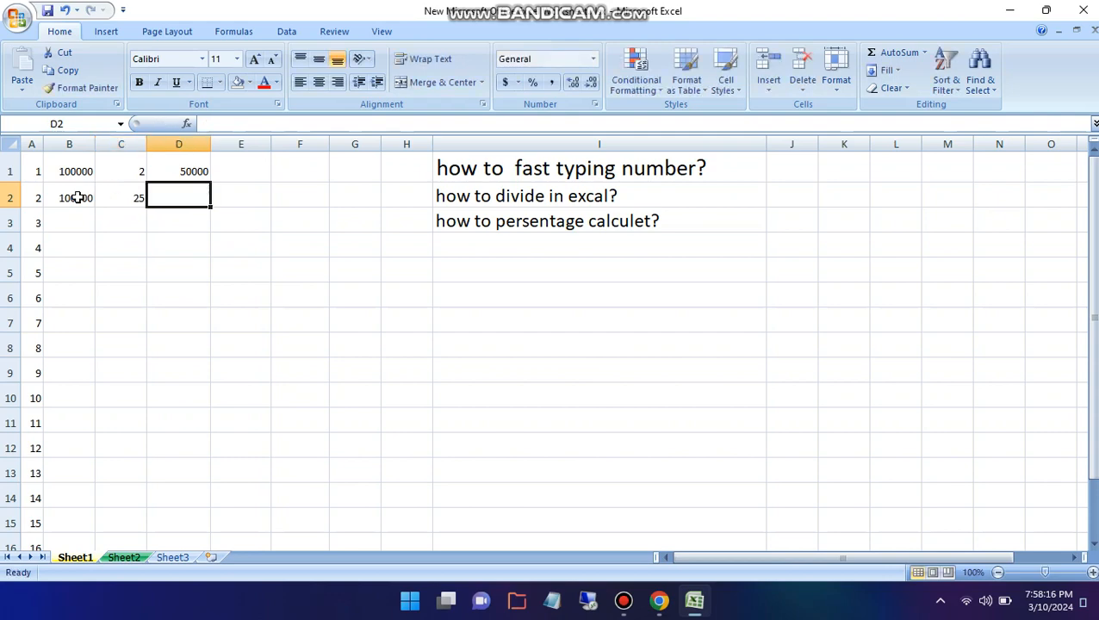
Enter the formula =SUM(B2*C2/100) in cell D2 to calculate the percentage
{"action": "type", "text": "=sum"}
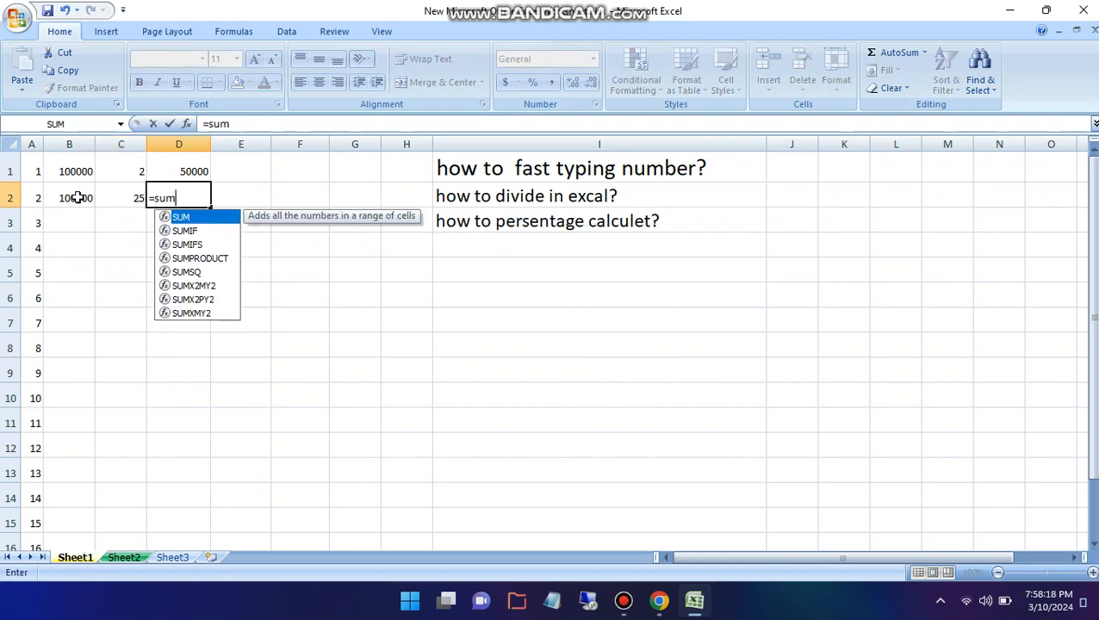
{"action": "type", "text": "("}
{"action": "left_click", "coordinate": [77, 199]}
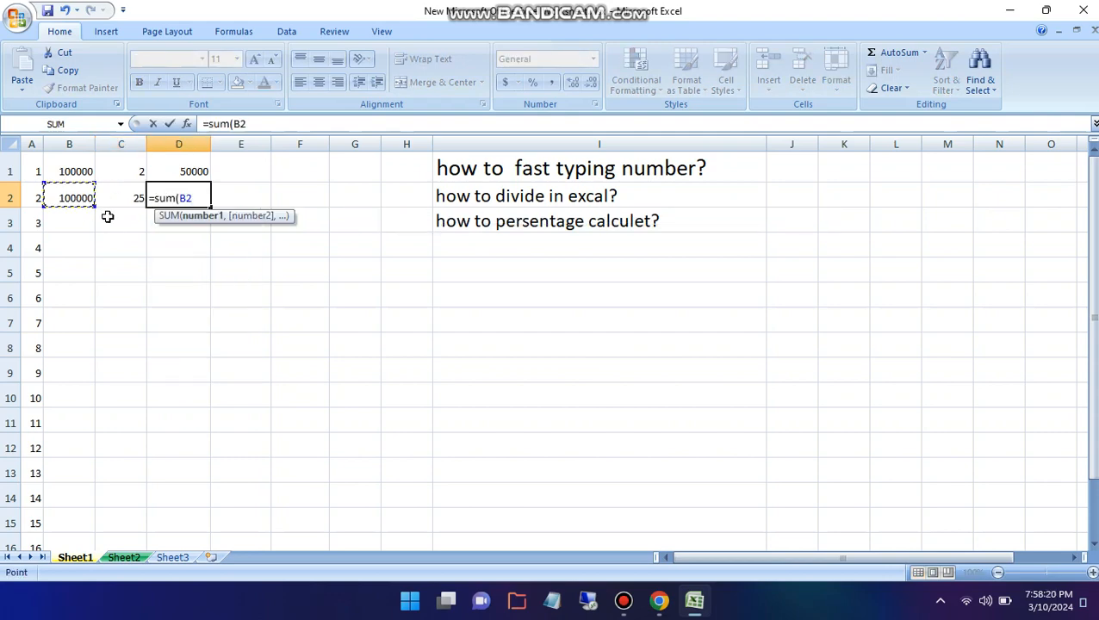
{"action": "type", "text": "*"}
{"action": "left_click", "coordinate": [119, 198]}
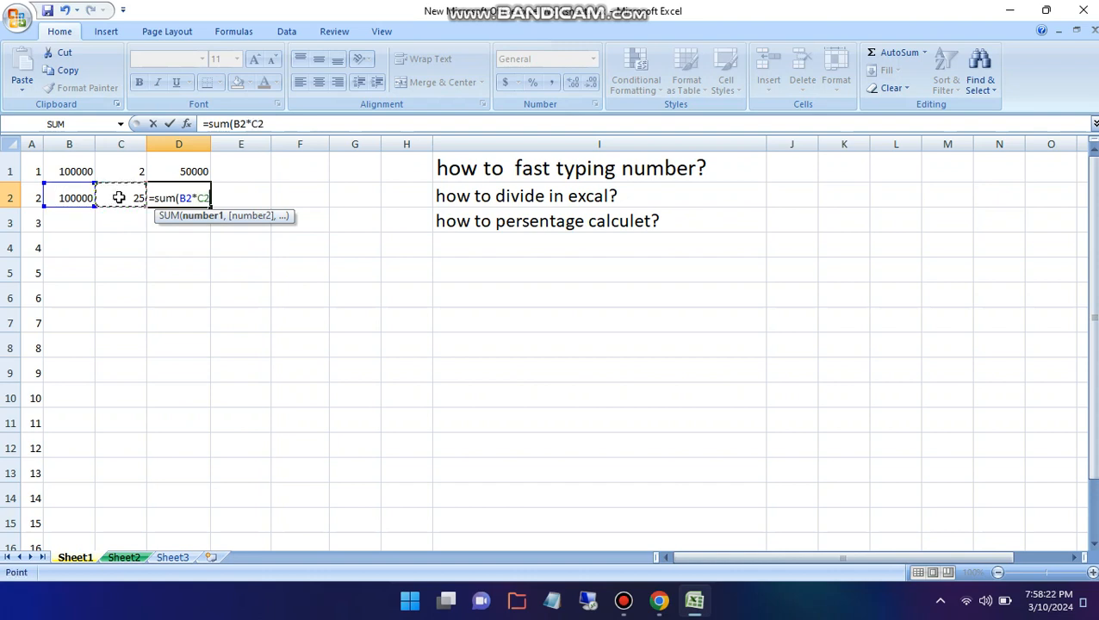
{"action": "type", "text": "/100"}
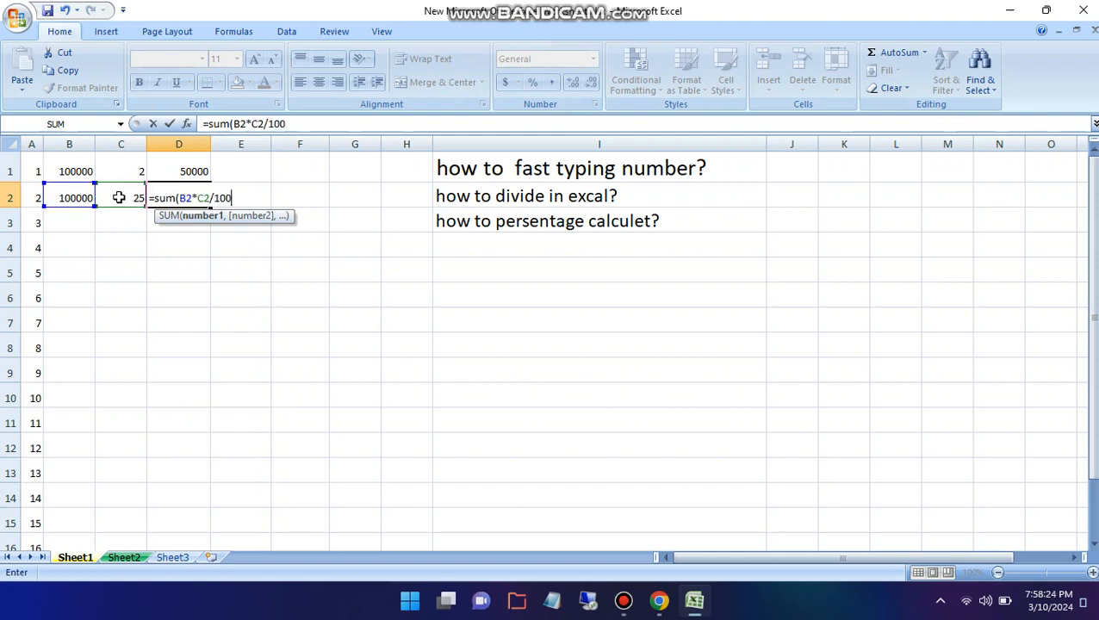
{"action": "key", "text": "Return"}
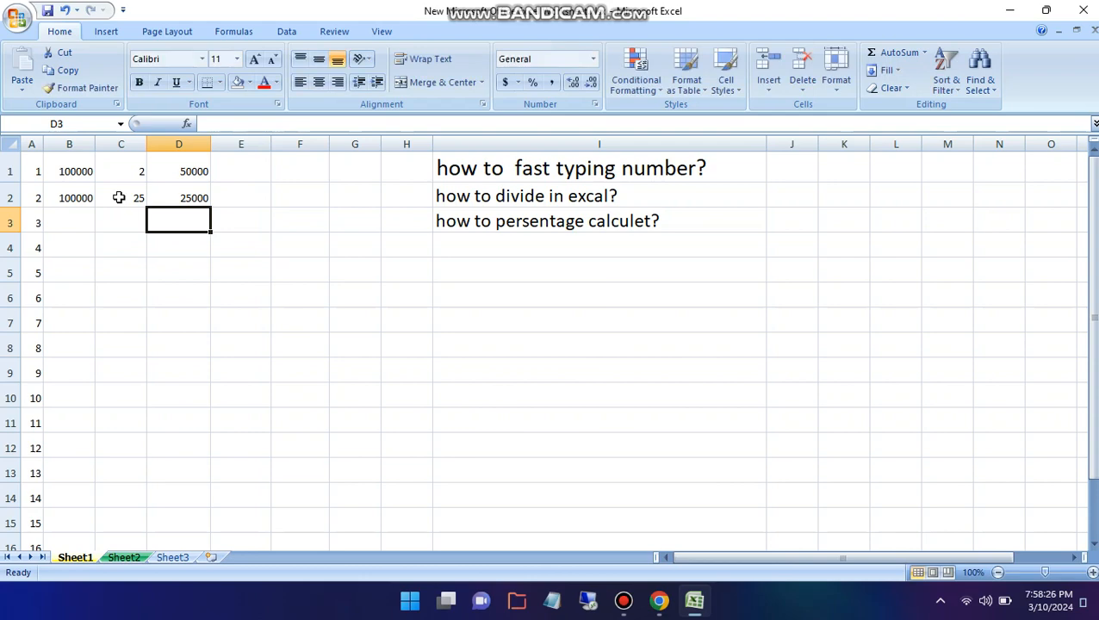
Enter the alternative percentage formula =SUM(B2*C2/100%) in cell E2
{"action": "left_click", "coordinate": [217, 195]}
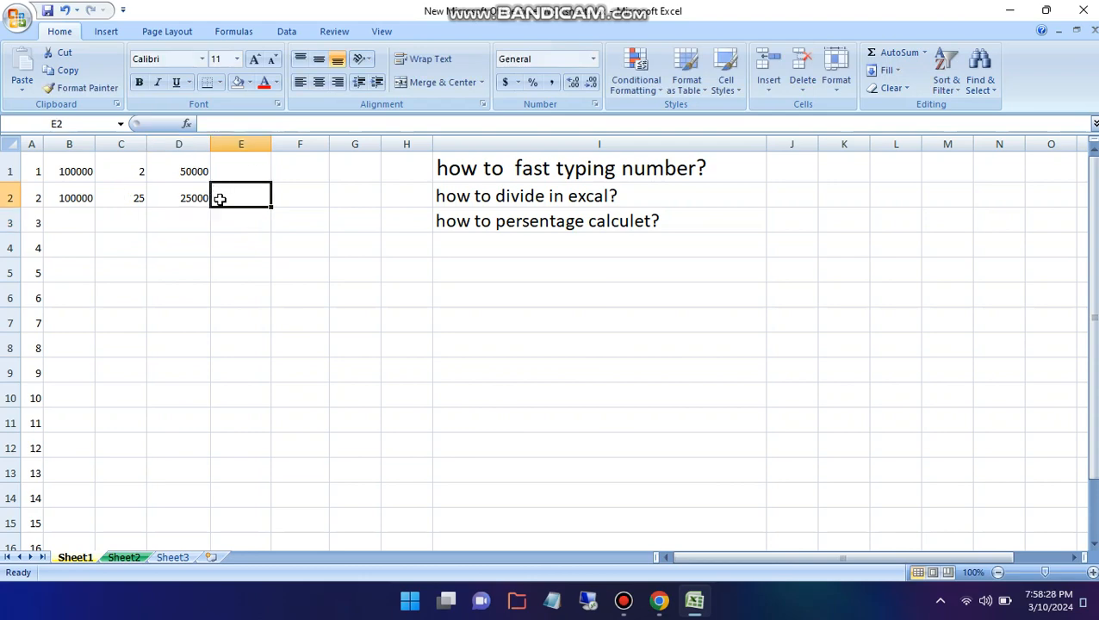
{"action": "type", "text": "=sum"}
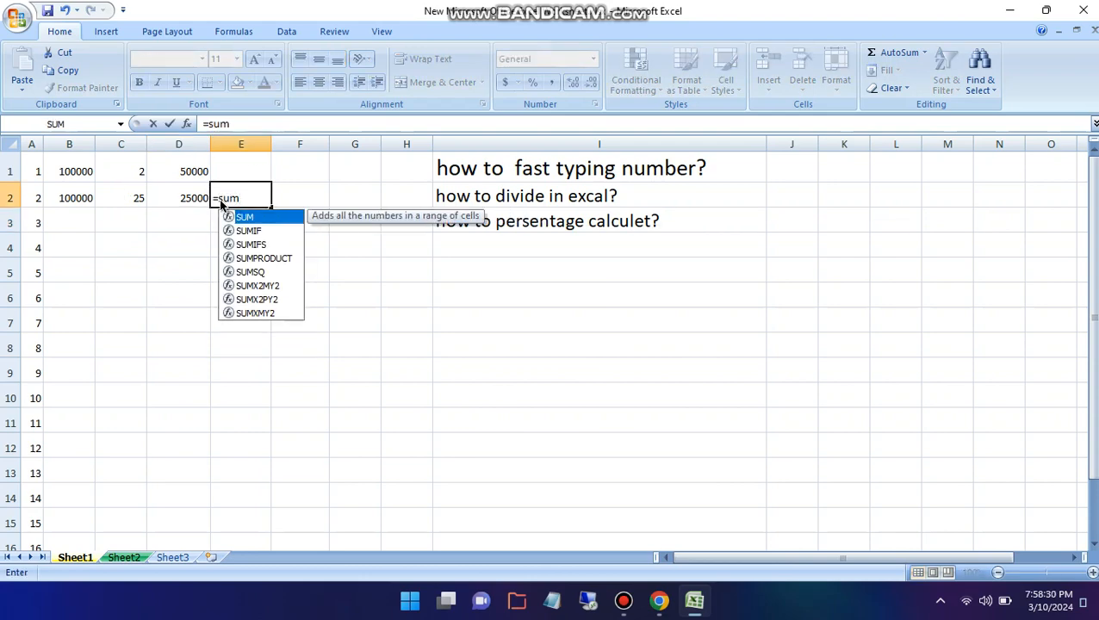
{"action": "type", "text": "("}
{"action": "left_click", "coordinate": [69, 198]}
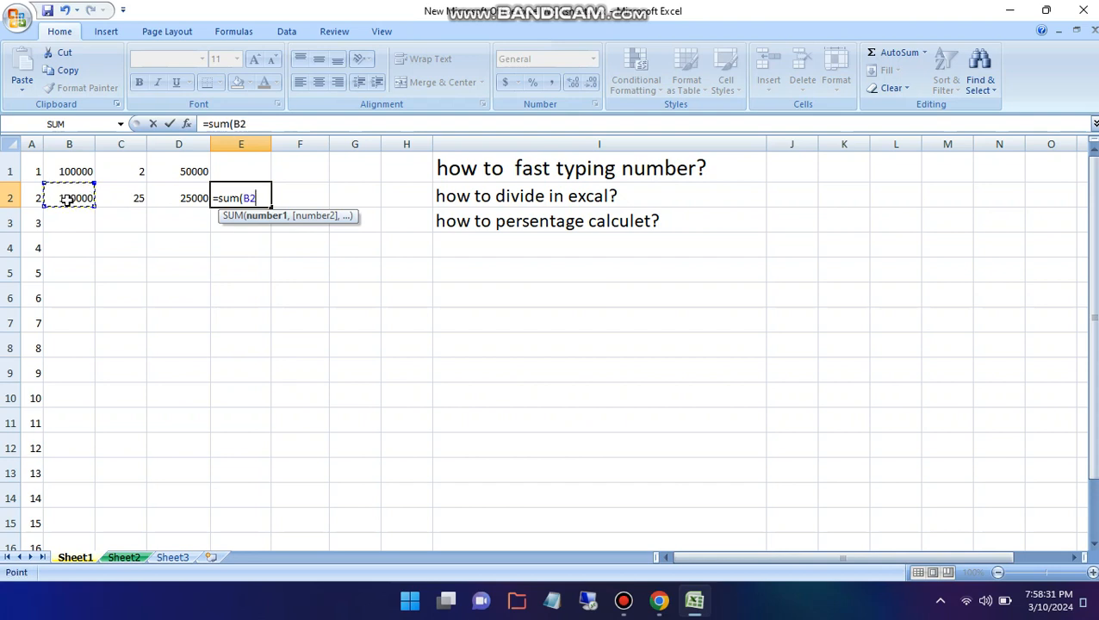
{"action": "type", "text": "*"}
{"action": "left_click", "coordinate": [118, 200]}
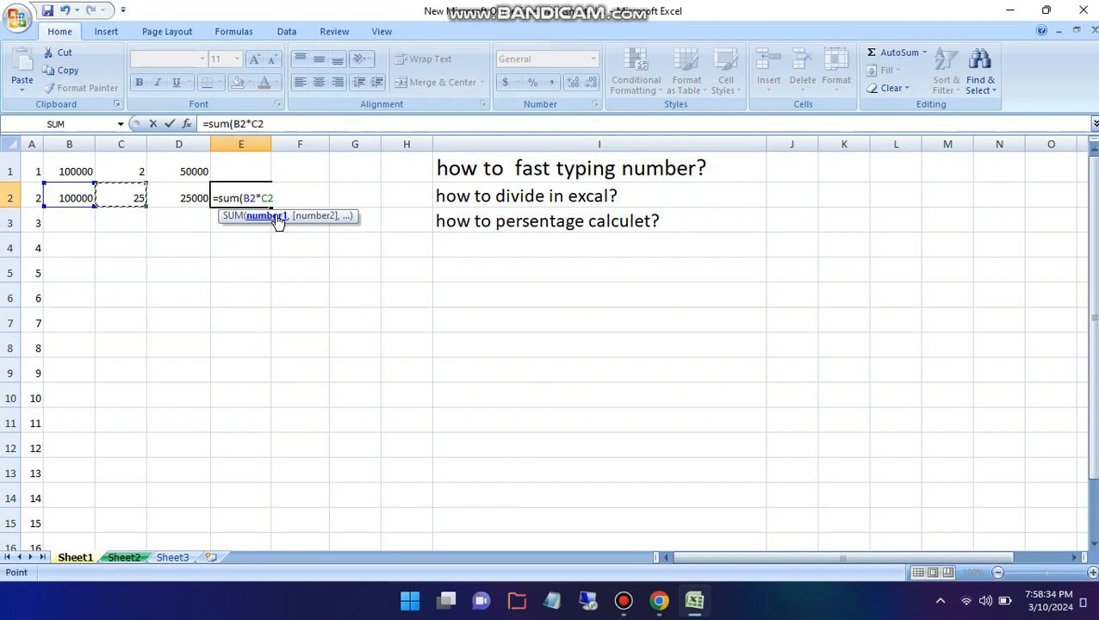
{"action": "left_click", "coordinate": [104, 33]}
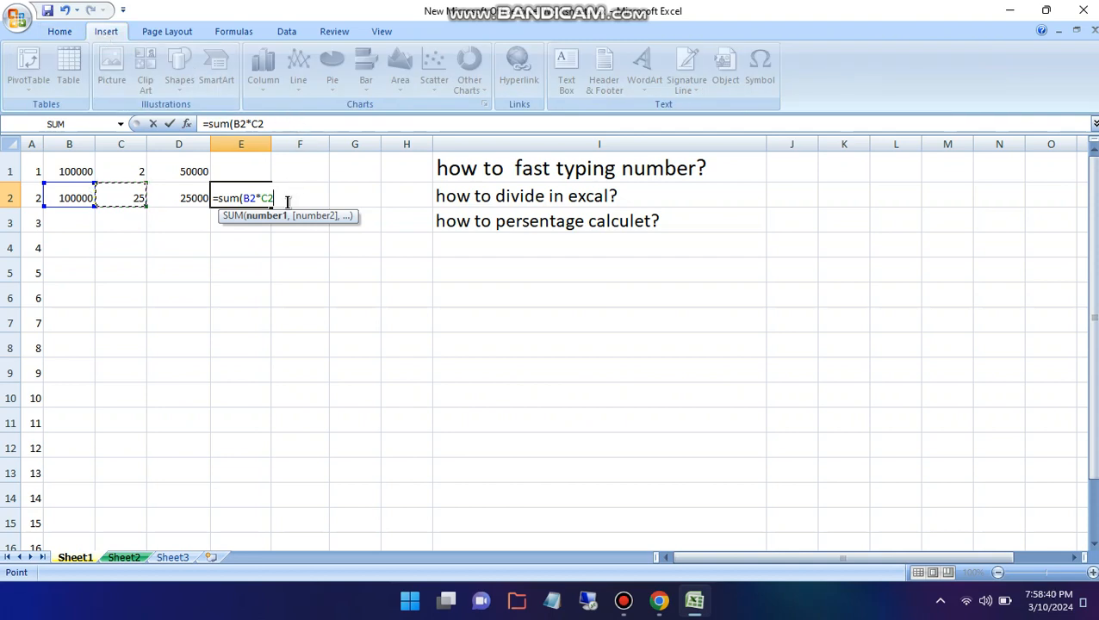
{"action": "type", "text": "/100"}
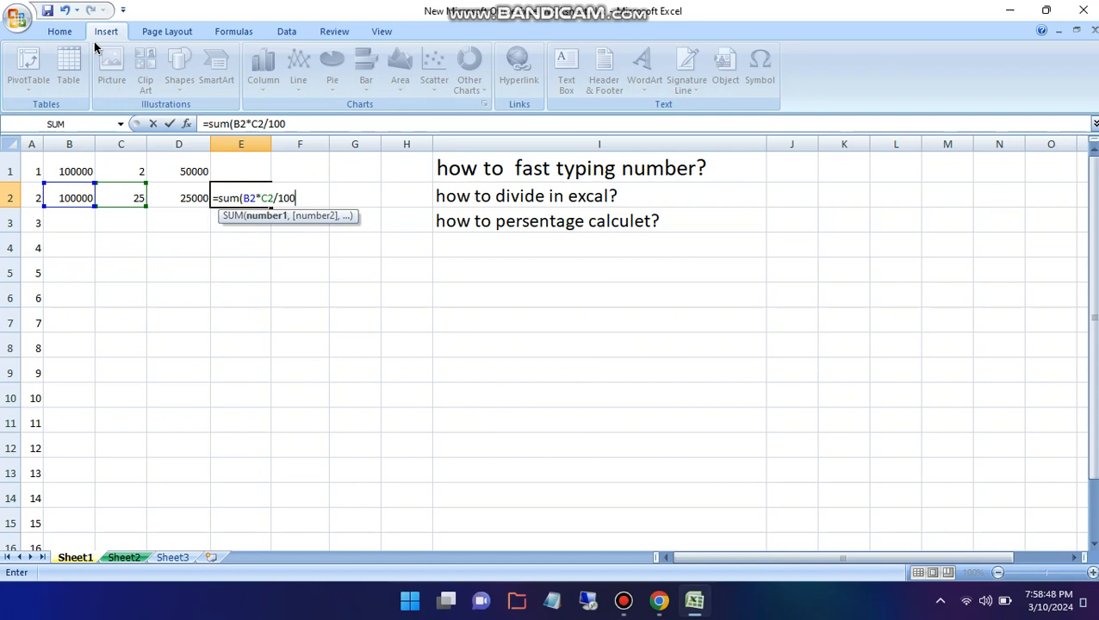
{"action": "type", "text": "%"}
{"action": "key", "text": "Return"}
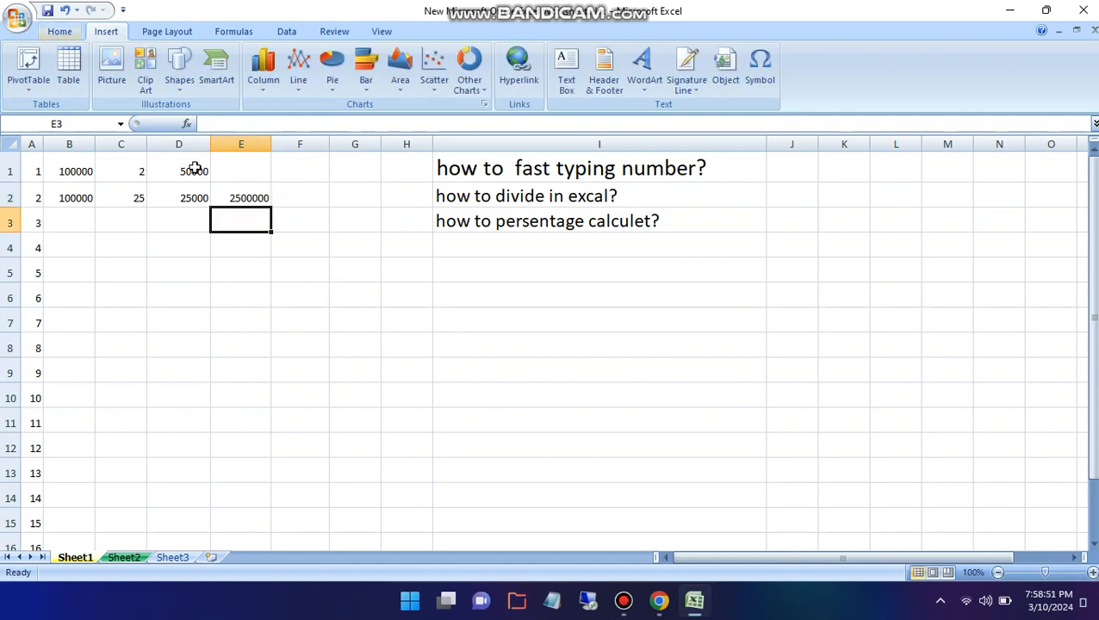
Change the percentage formula in cell E2 to =SUM(B2*C2*100%) and compare it with cell D2
{"action": "left_click", "coordinate": [231, 199]}
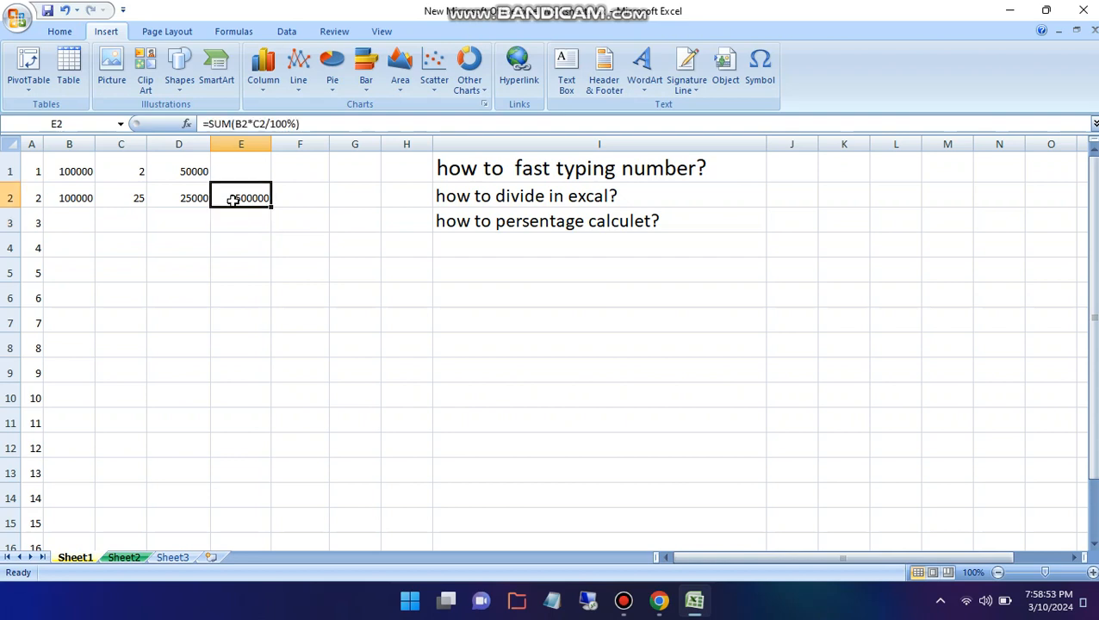
{"action": "left_click", "coordinate": [269, 123]}
{"action": "key", "text": "BackSpace"}
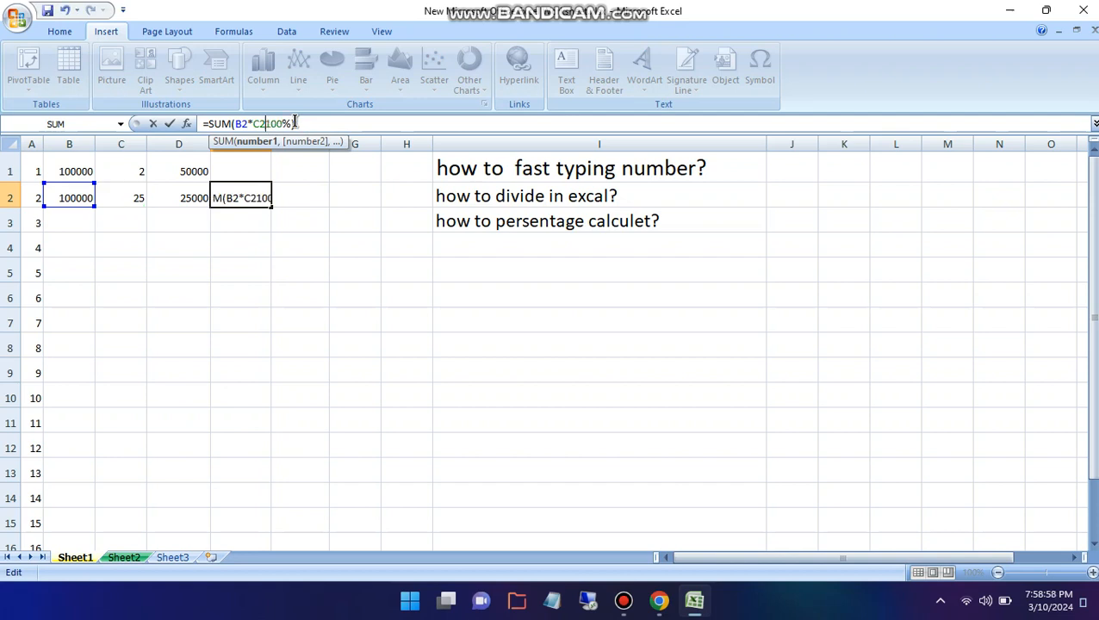
{"action": "type", "text": "*"}
{"action": "key", "text": "Return"}
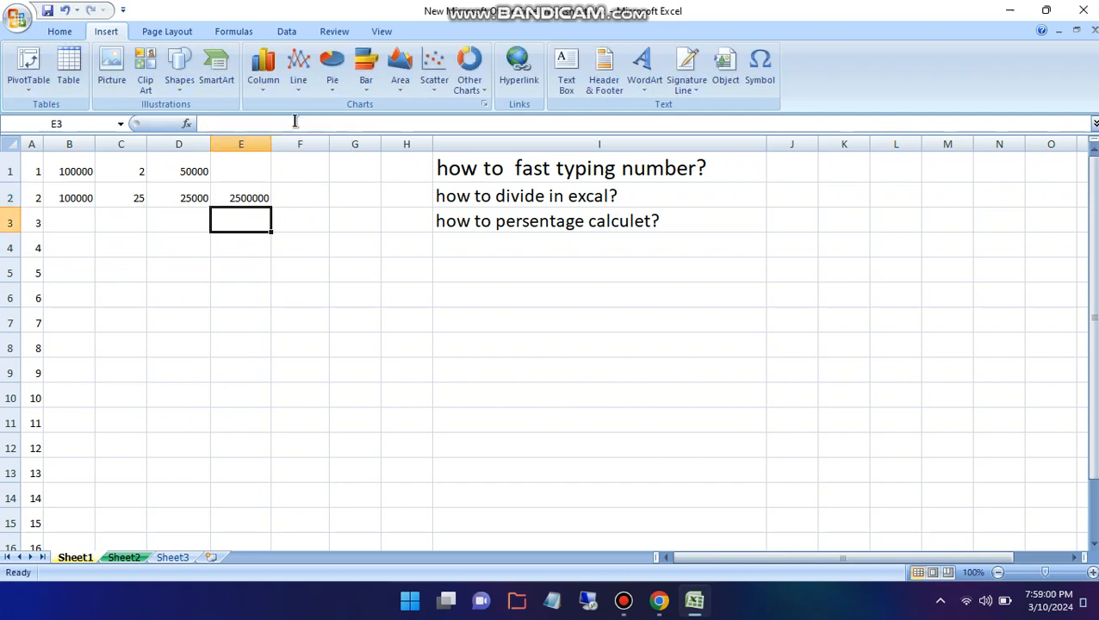
{"action": "left_click", "coordinate": [245, 196]}
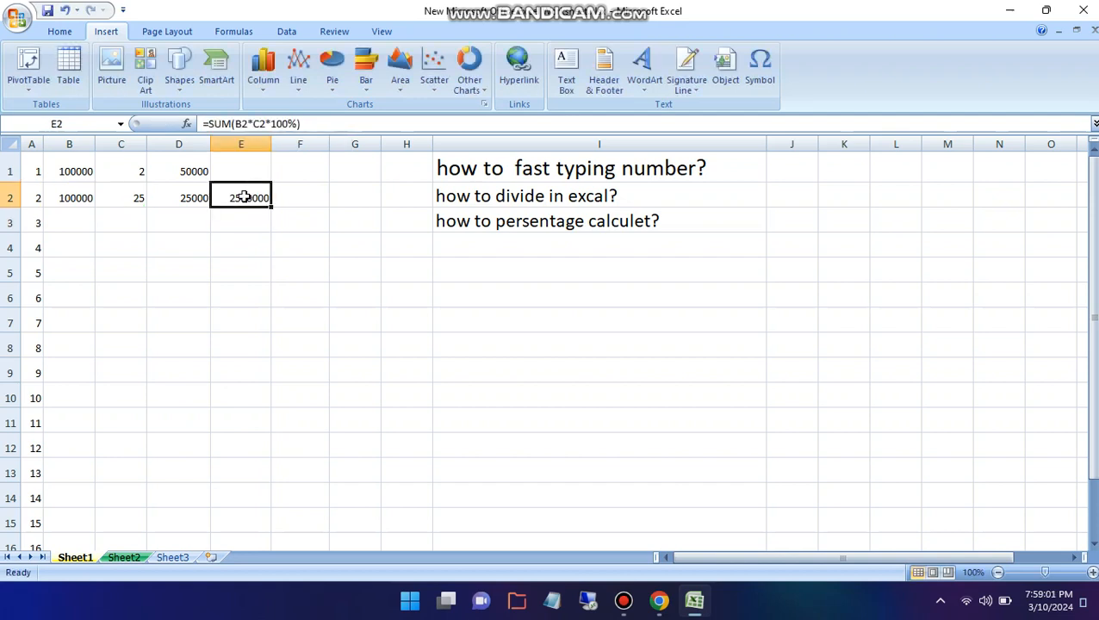
{"action": "left_click", "coordinate": [197, 191]}
Change the formula in cell E2 to =SUM(B2*C2/100) and compare it with cell D2
{"action": "left_click", "coordinate": [235, 195]}
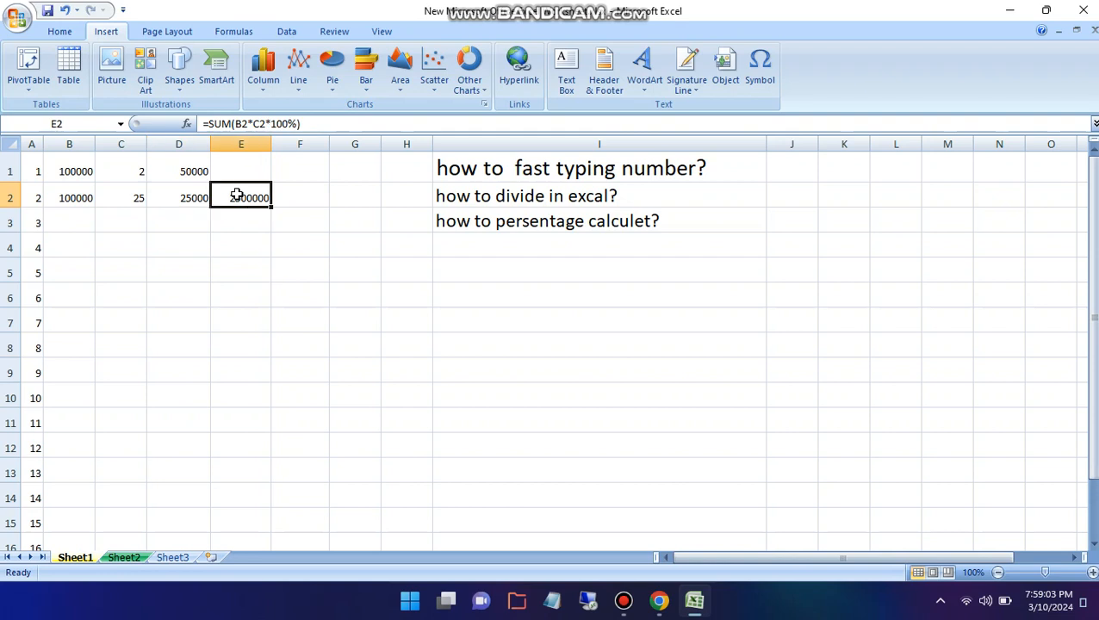
{"action": "left_click", "coordinate": [272, 124]}
{"action": "key", "text": "BackSpace"}
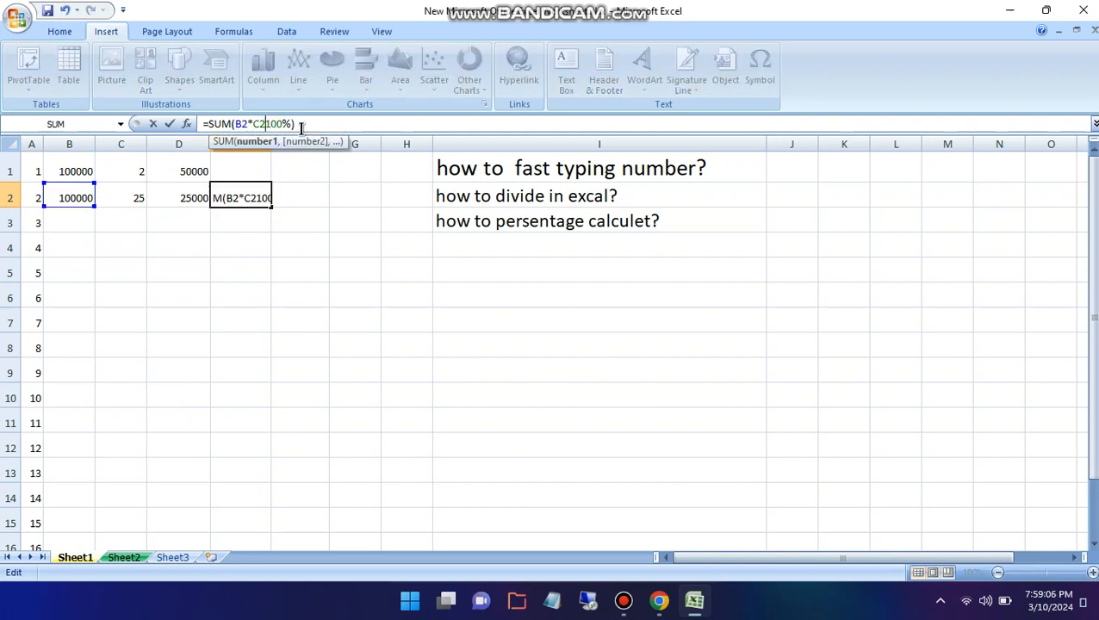
{"action": "type", "text": "/"}
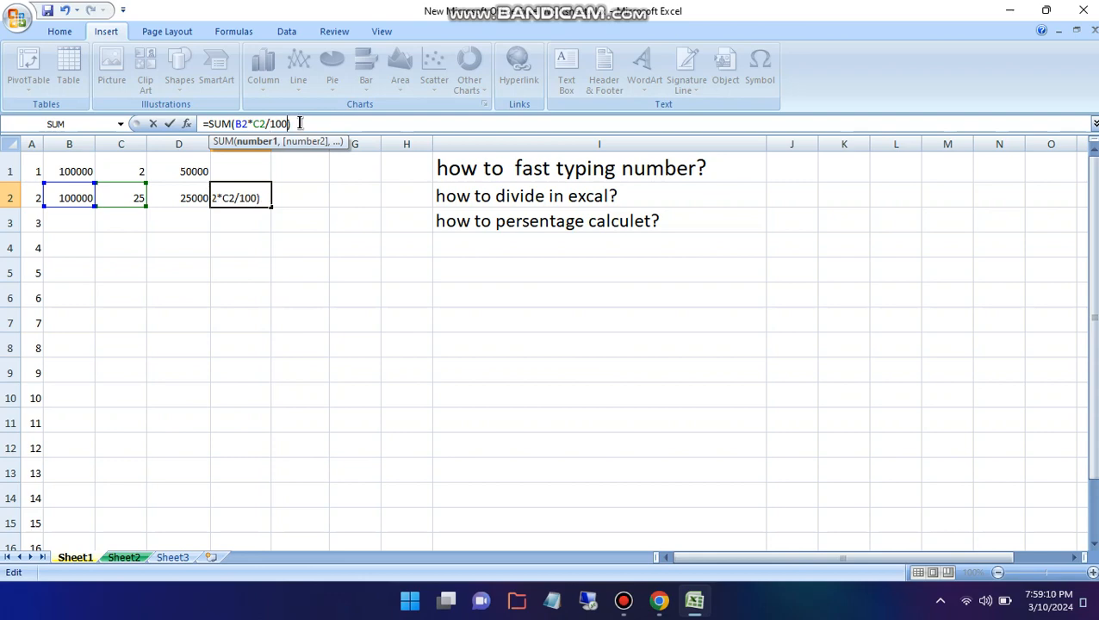
{"action": "key", "text": "Return"}
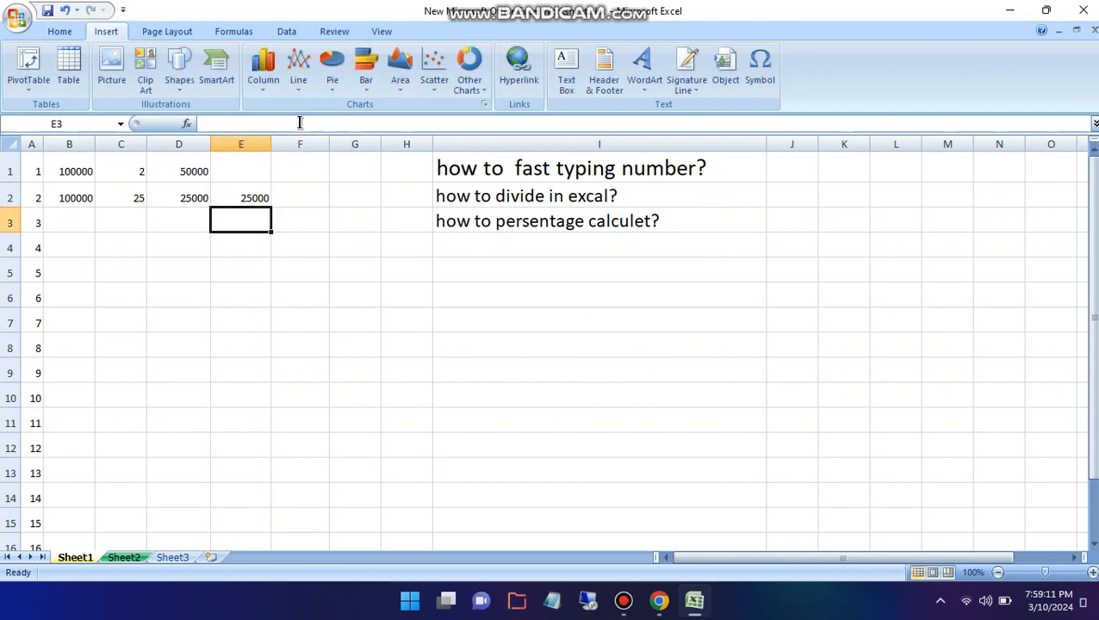
{"action": "left_click", "coordinate": [245, 197]}
{"action": "left_click", "coordinate": [200, 215]}
{"action": "left_click", "coordinate": [205, 203]}
Try to replace the 100 in cell E2's formula with a percent sign, giving =SUM(B2*C2/%)
{"action": "left_click", "coordinate": [246, 198]}
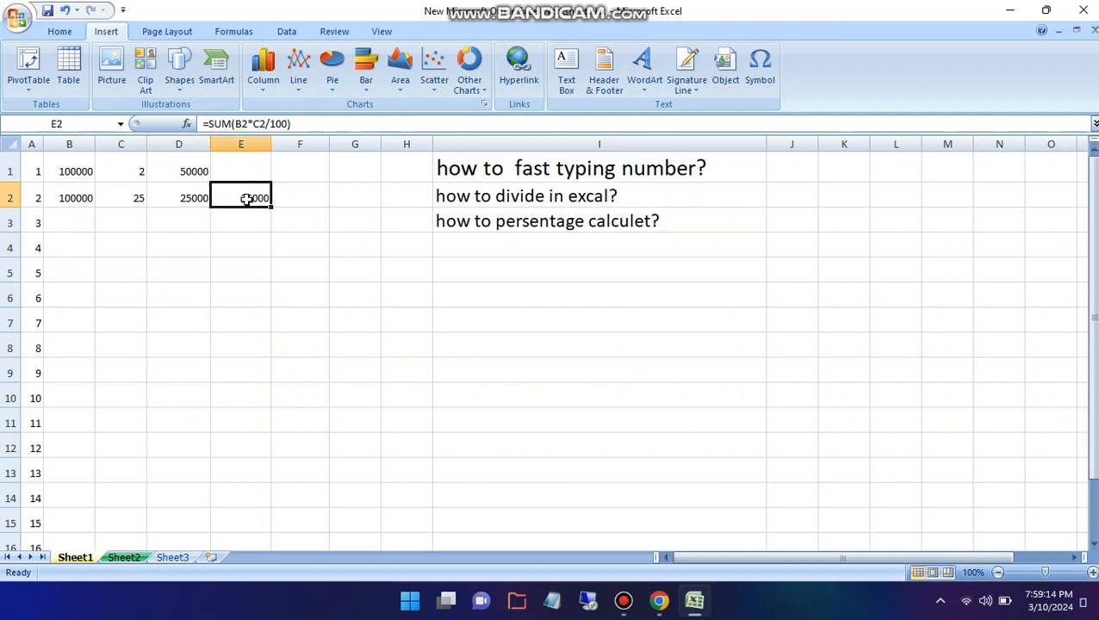
{"action": "left_click", "coordinate": [290, 123]}
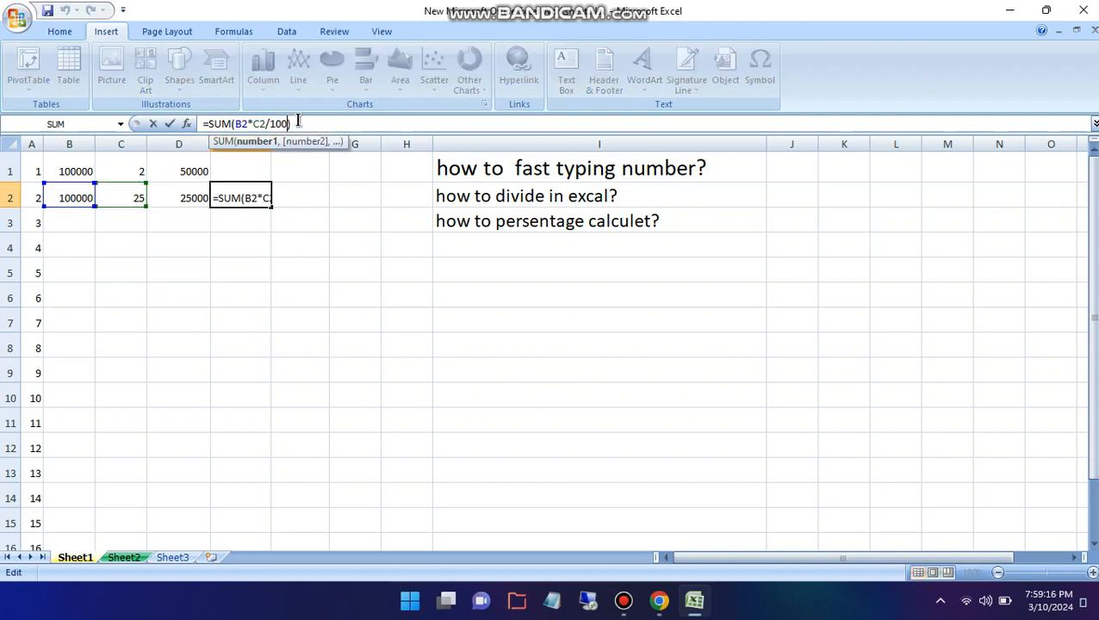
{"action": "key", "text": "BackSpace"}
{"action": "key", "text": "BackSpace"}
{"action": "key", "text": "BackSpace"}
{"action": "type", "text": "%"}
{"action": "key", "text": "Return"}
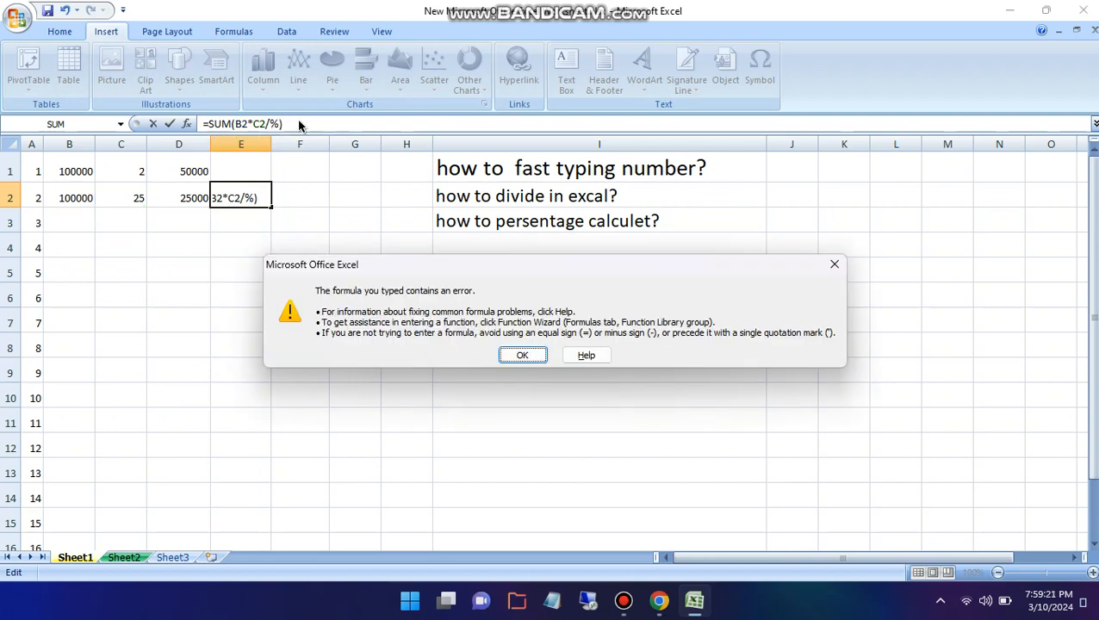
{"action": "left_click", "coordinate": [516, 356]}
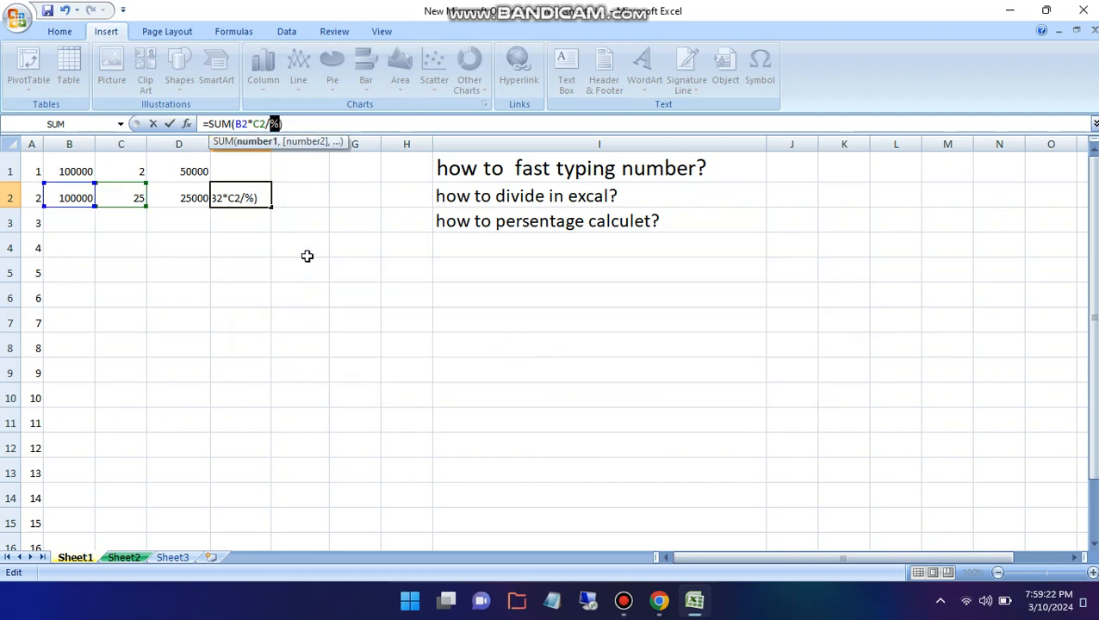
Change the formula in cell E2 to =SUM(B2*C2100) and check the entry
{"action": "left_click", "coordinate": [254, 198]}
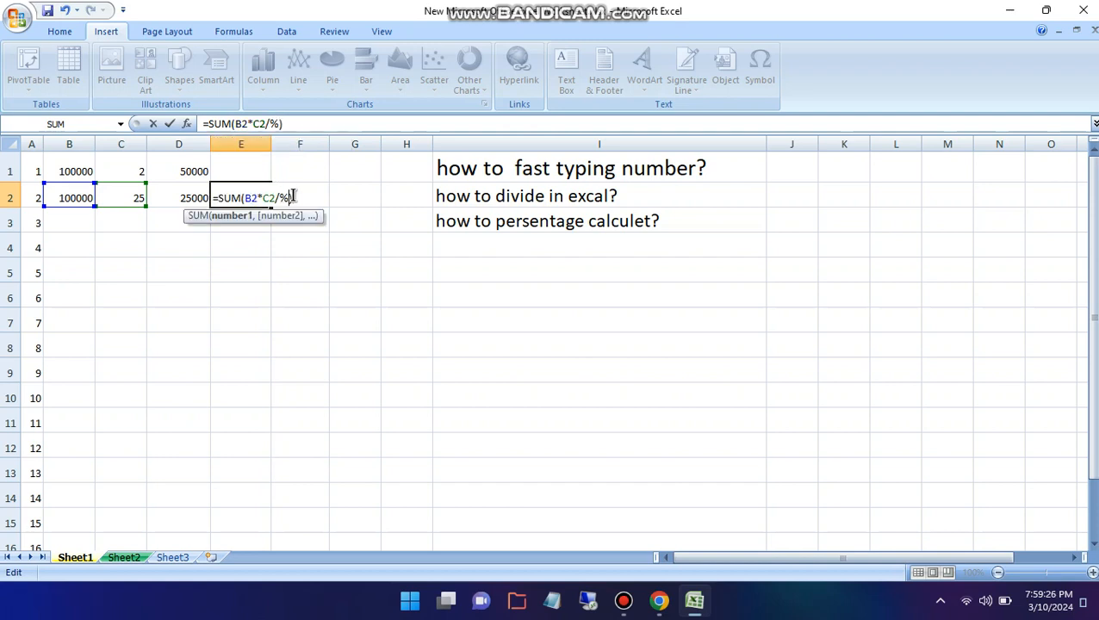
{"action": "key", "text": "BackSpace"}
{"action": "key", "text": "BackSpace"}
{"action": "type", "text": "100"}
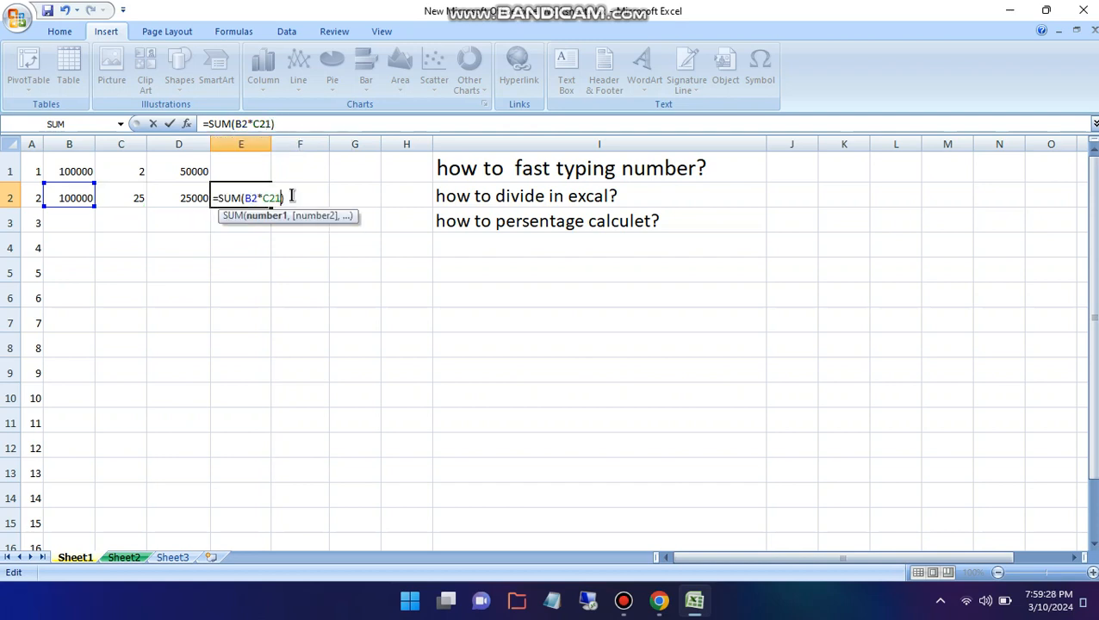
{"action": "key", "text": "Return"}
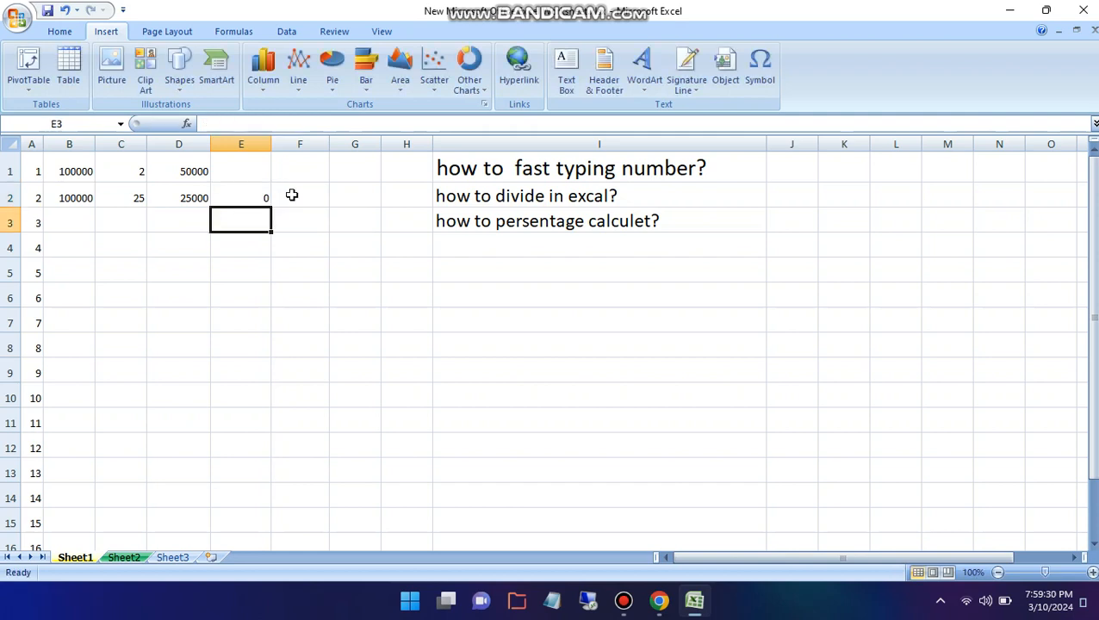
{"action": "left_click", "coordinate": [259, 201]}
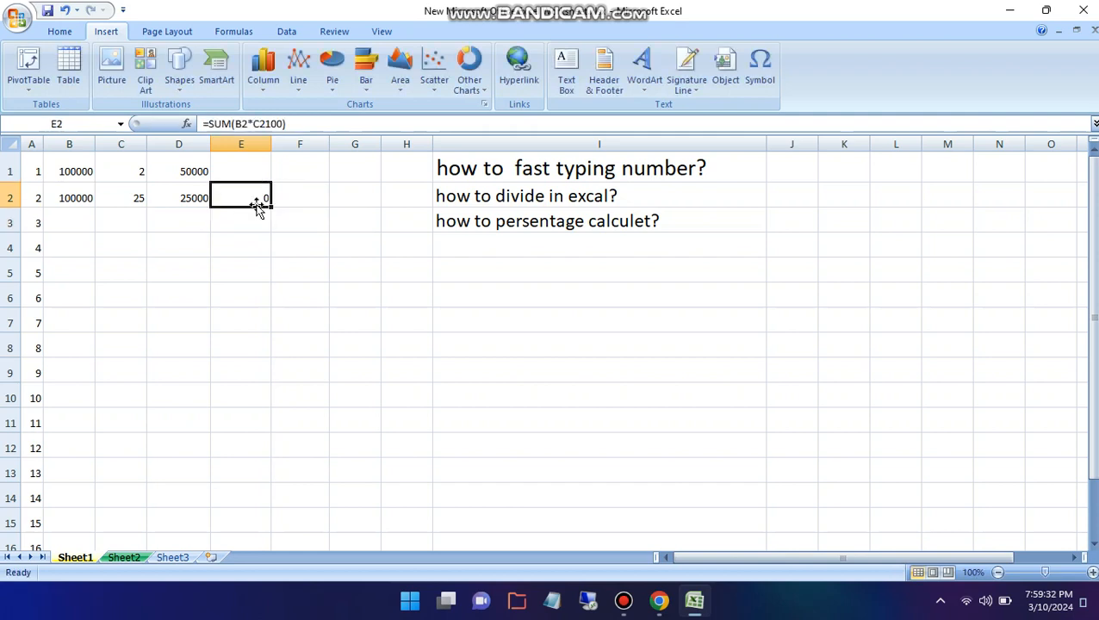
Enter the heading "how convert $ to NPR?" in cell I4
{"action": "left_click", "coordinate": [78, 227]}
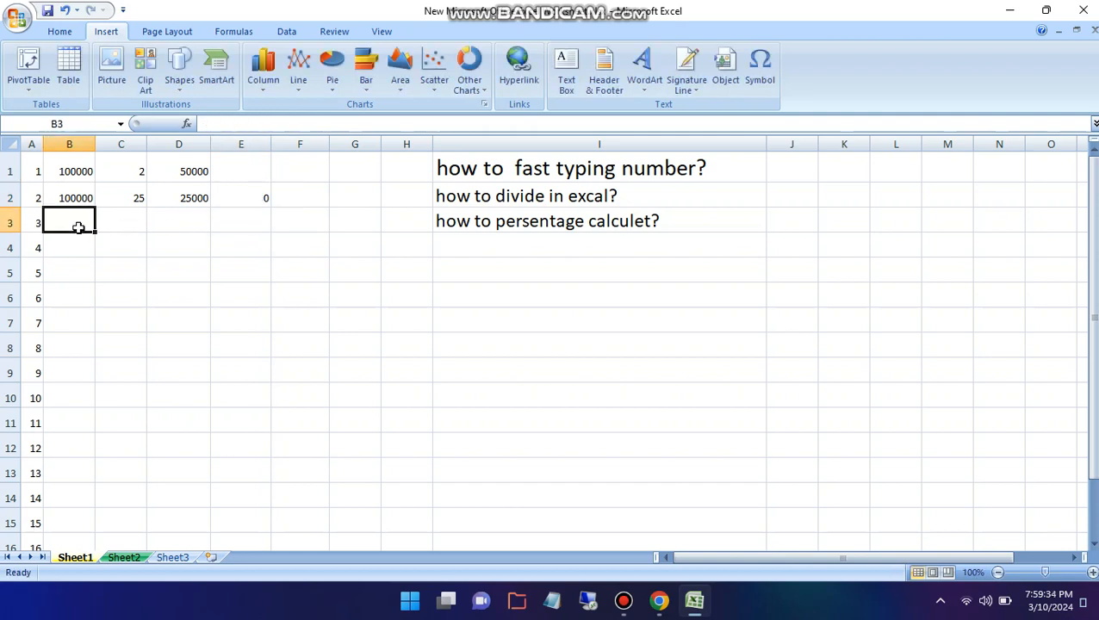
{"action": "left_click", "coordinate": [475, 251]}
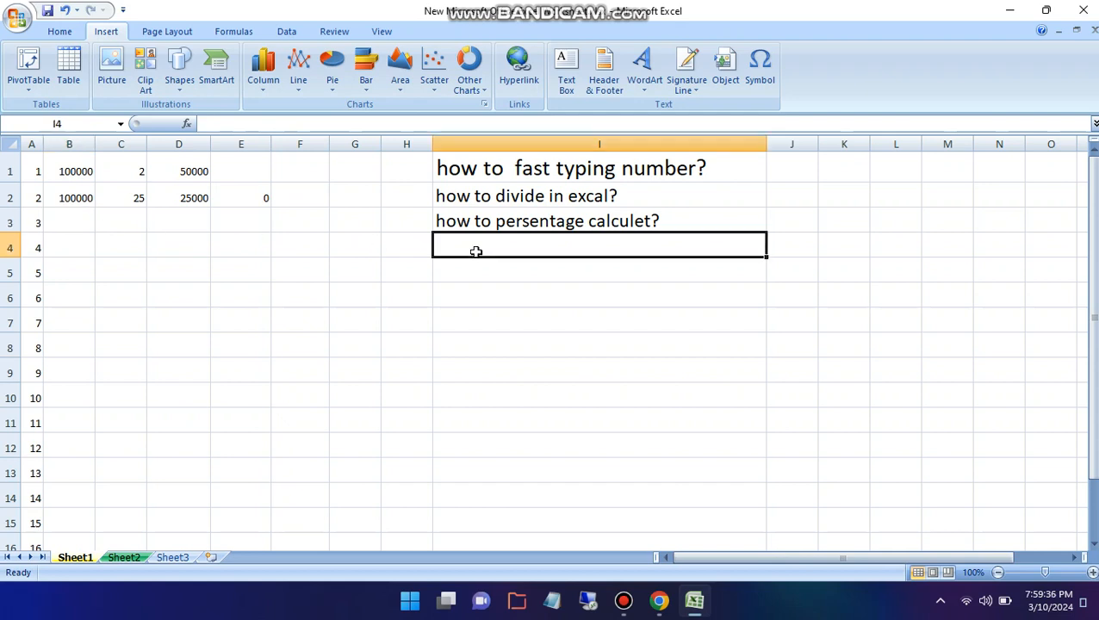
{"action": "type", "text": "hw"}
{"action": "key", "text": "BackSpace"}
{"action": "type", "text": "ow "}
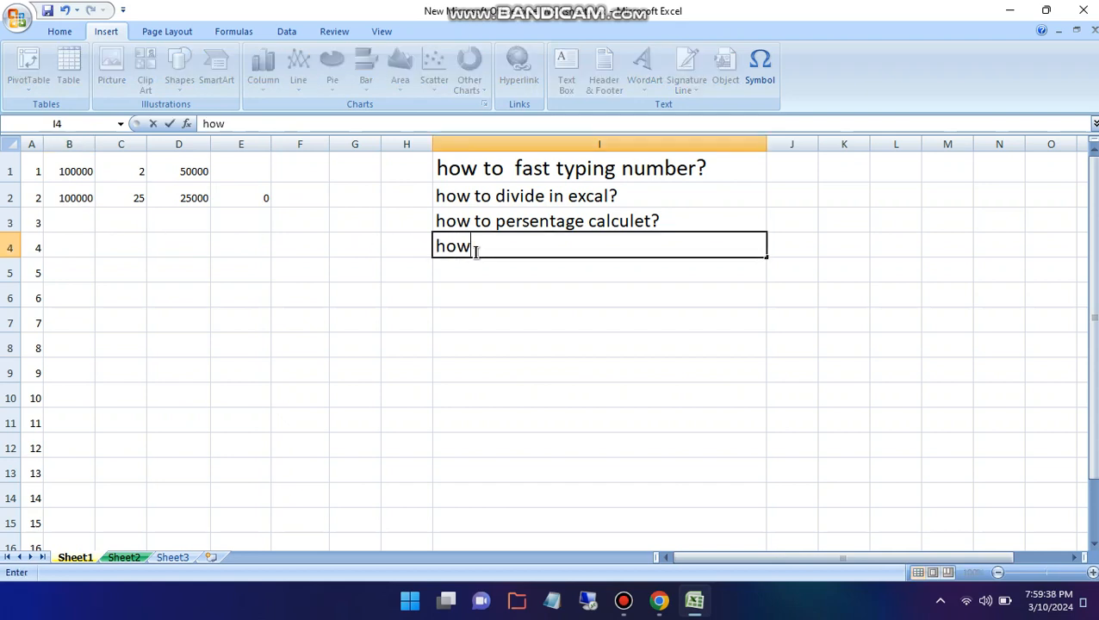
{"action": "type", "text": "convert"}
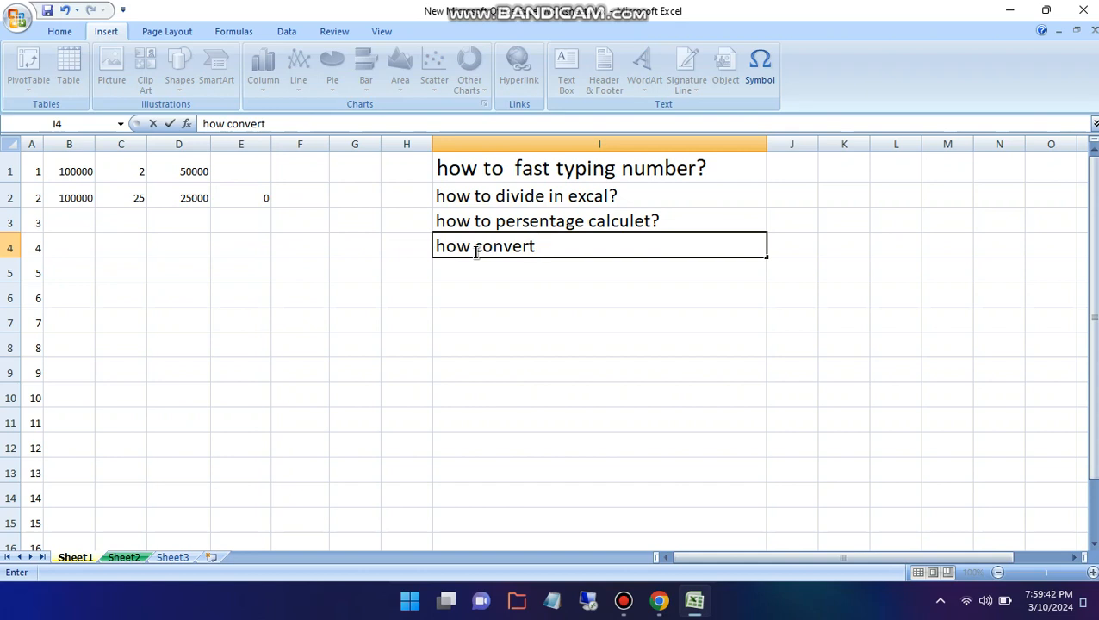
{"action": "type", "text": " $ to nrs"}
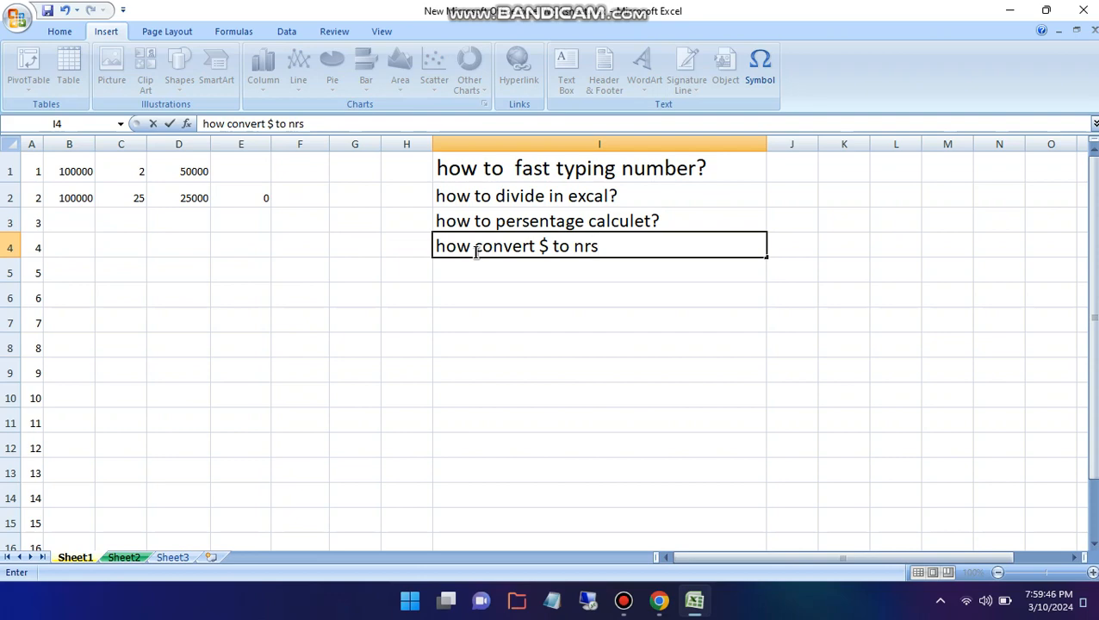
{"action": "key", "text": "BackSpace"}
{"action": "key", "text": "BackSpace"}
{"action": "type", "text": "p"}
{"action": "key", "text": "BackSpace"}
{"action": "key", "text": "BackSpace"}
{"action": "key", "text": "BackSpace"}
{"action": "type", "text": "NPR"}
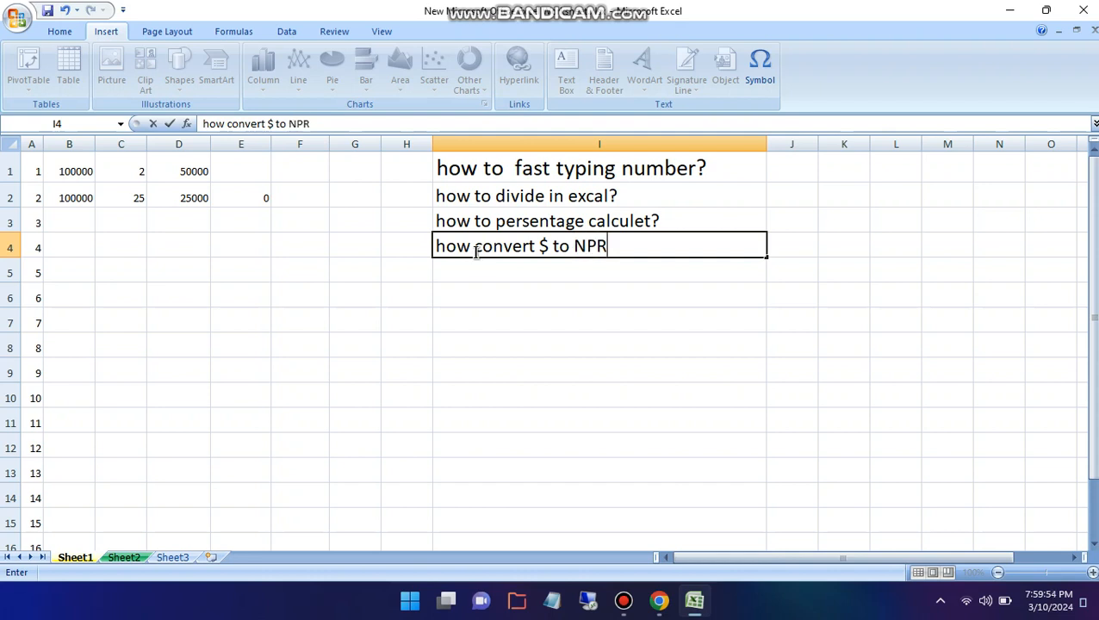
{"action": "type", "text": "?"}
Enter 1$ in cell B3 and the exchange rate 130 in cell C3 for the currency example
{"action": "left_click", "coordinate": [78, 222]}
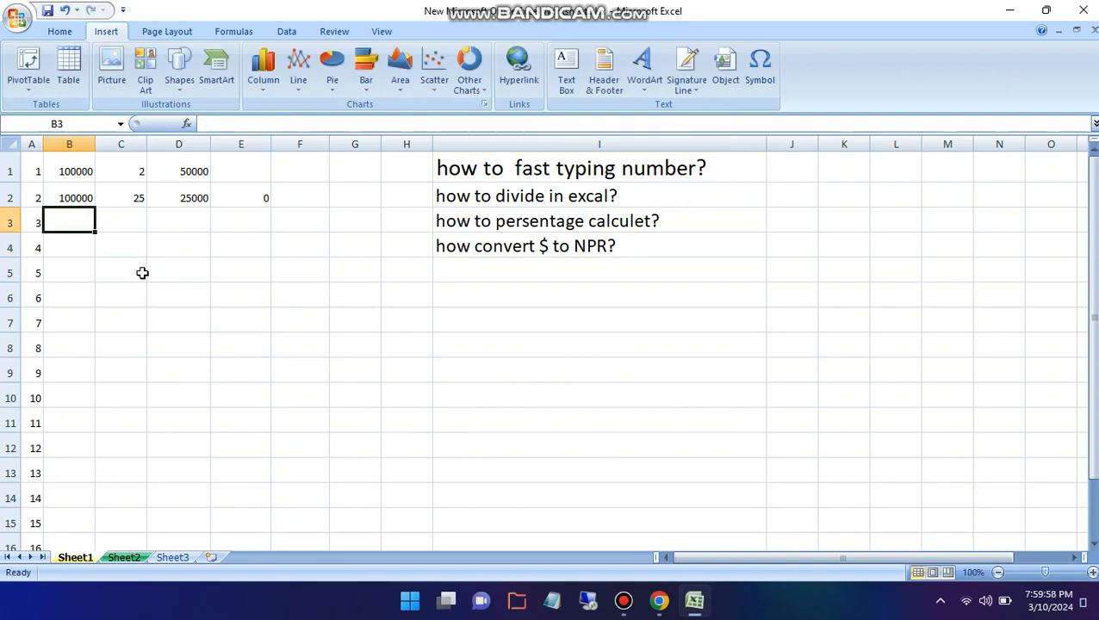
{"action": "type", "text": "1"}
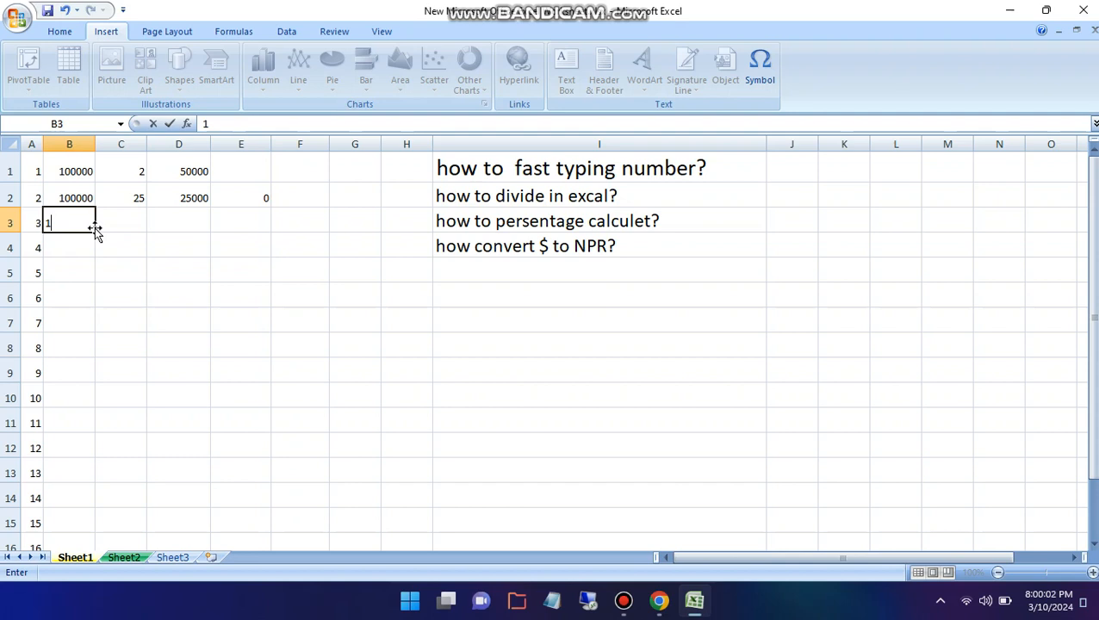
{"action": "type", "text": "$"}
{"action": "left_click", "coordinate": [122, 221]}
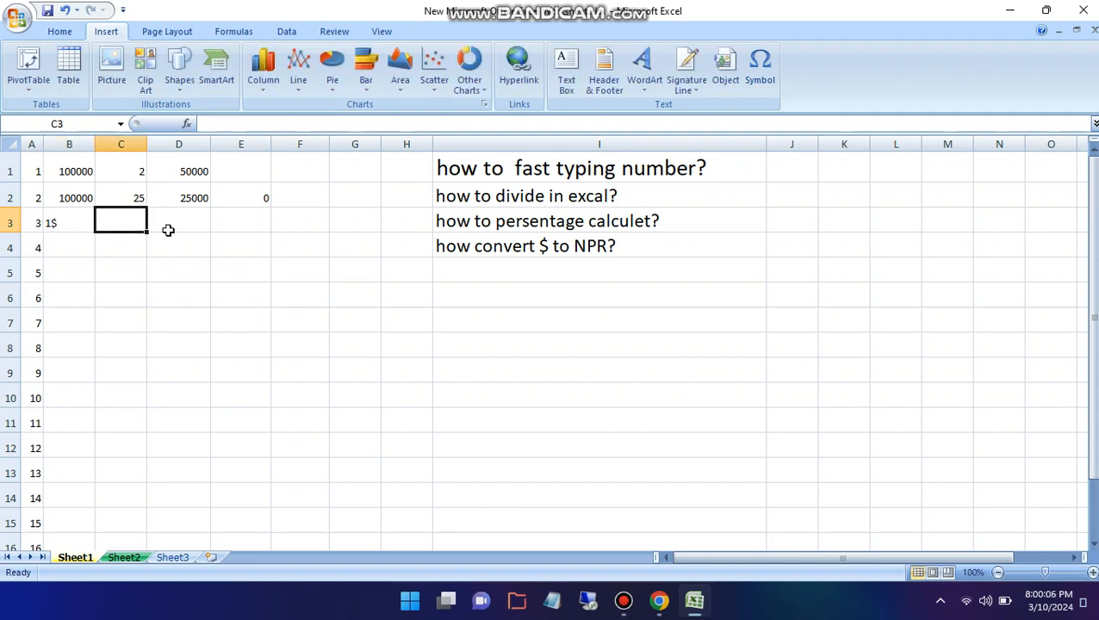
{"action": "type", "text": "139"}
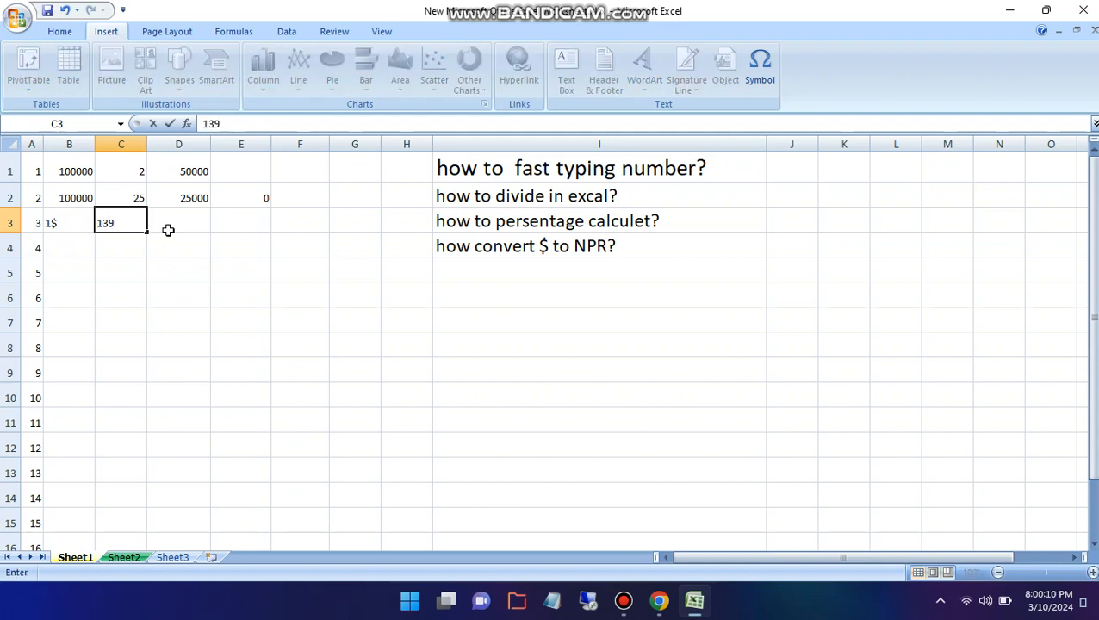
{"action": "key", "text": "BackSpace"}
{"action": "type", "text": "0"}
{"action": "left_click", "coordinate": [177, 229]}
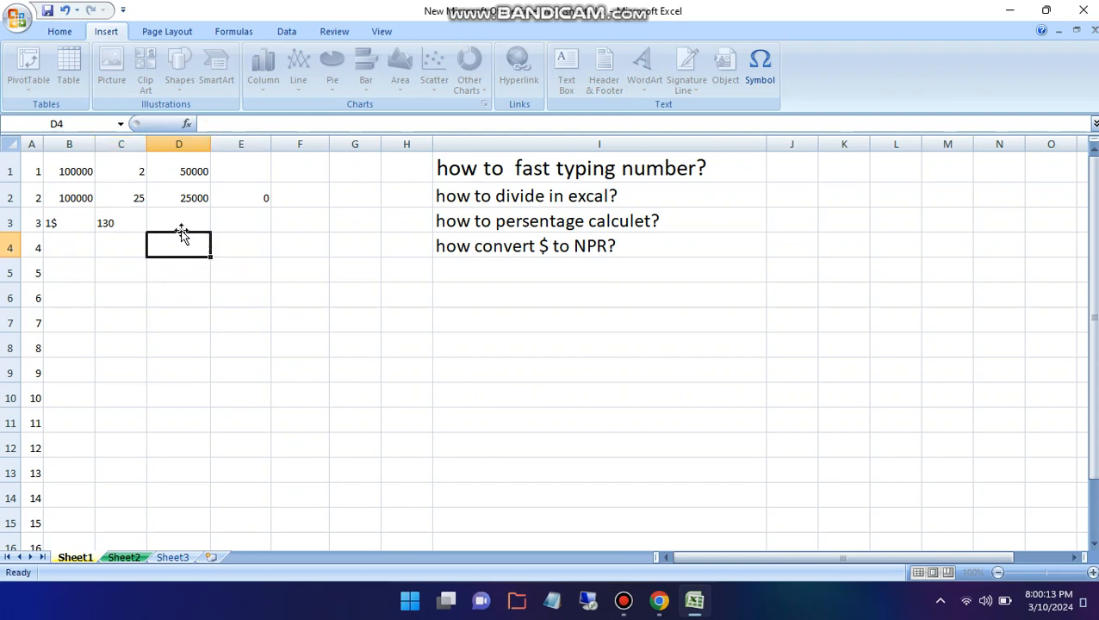
Add the rupee suffix to the exchange rate in cell C3, making it 130rs
{"action": "left_click", "coordinate": [137, 222]}
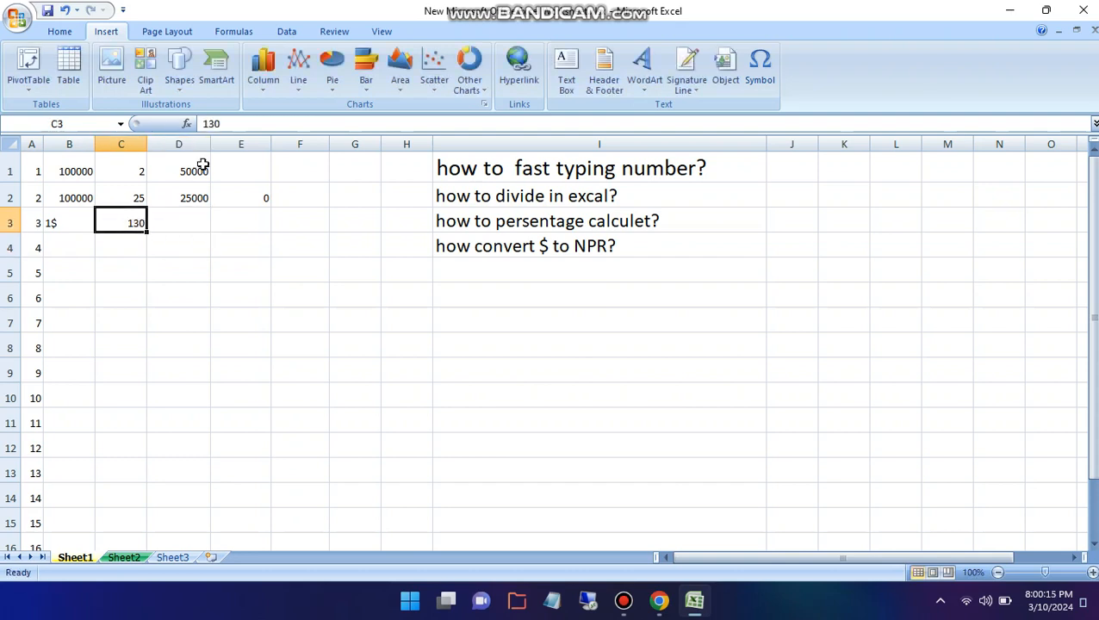
{"action": "left_click", "coordinate": [245, 126]}
{"action": "type", "text": "rs"}
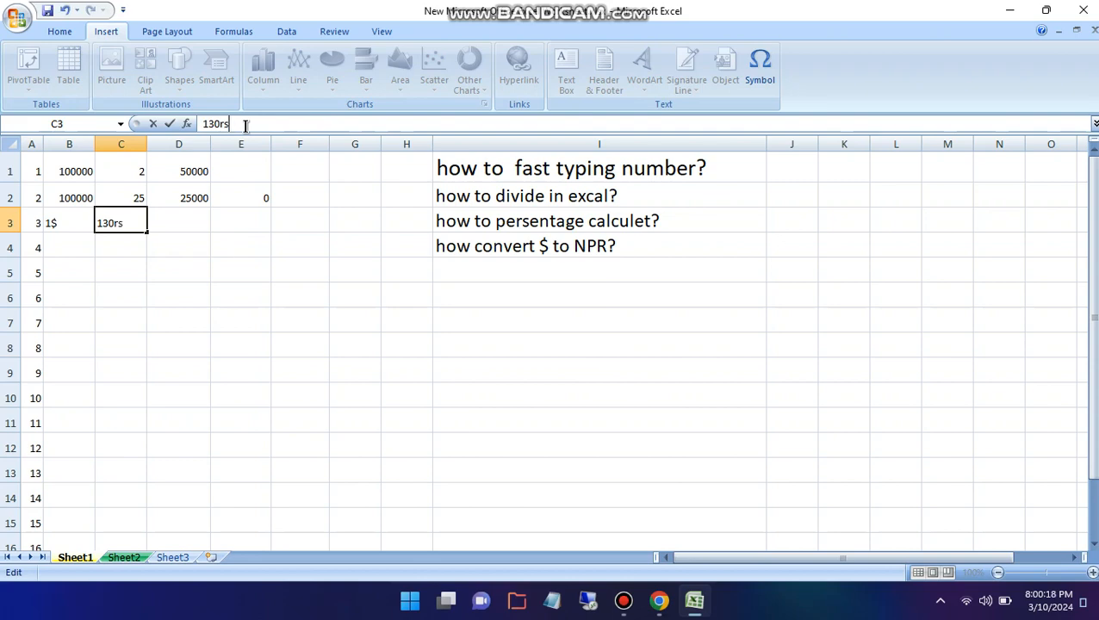
{"action": "key", "text": "Return"}
Enter the formula =SUM(B3*C3) in cell D3 to convert the dollar amount to NPR, and recheck the cell
{"action": "left_click", "coordinate": [188, 219]}
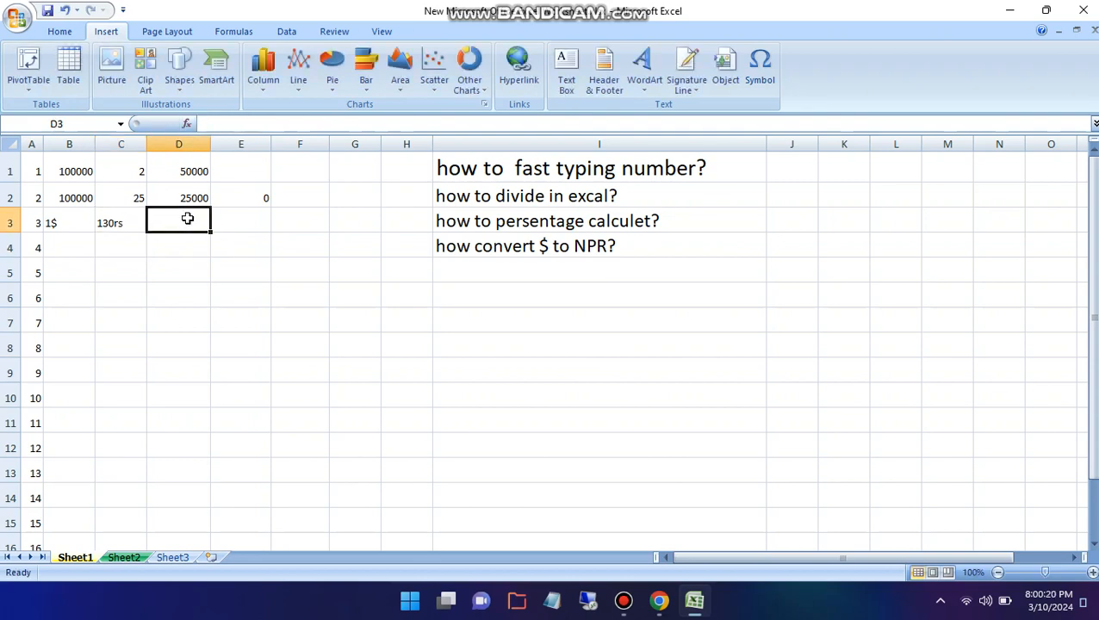
{"action": "type", "text": "=sum("}
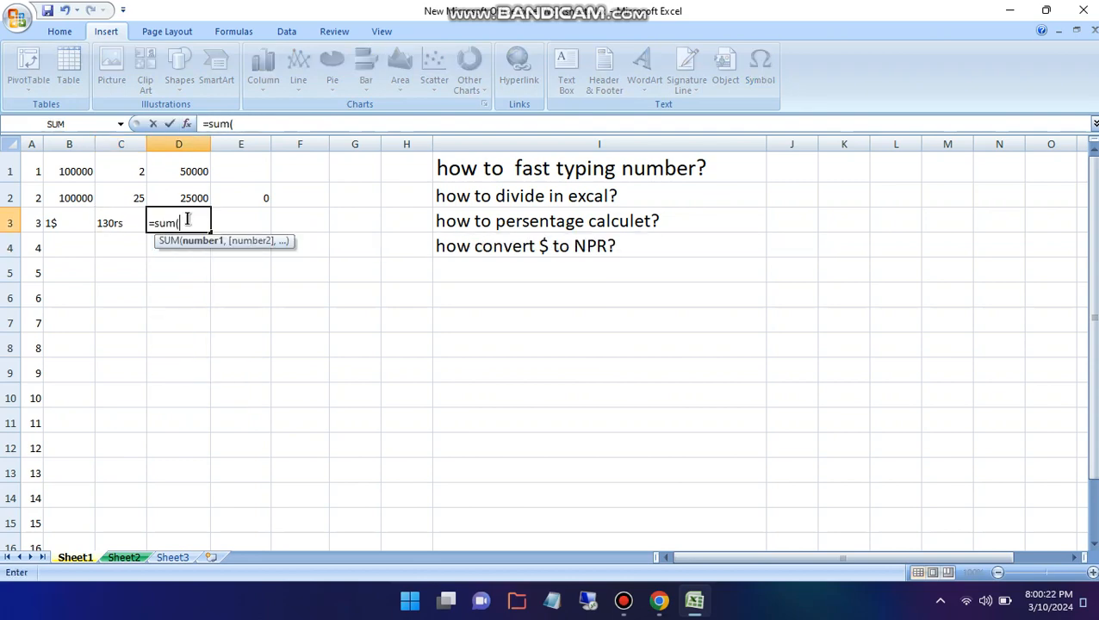
{"action": "left_click", "coordinate": [75, 227]}
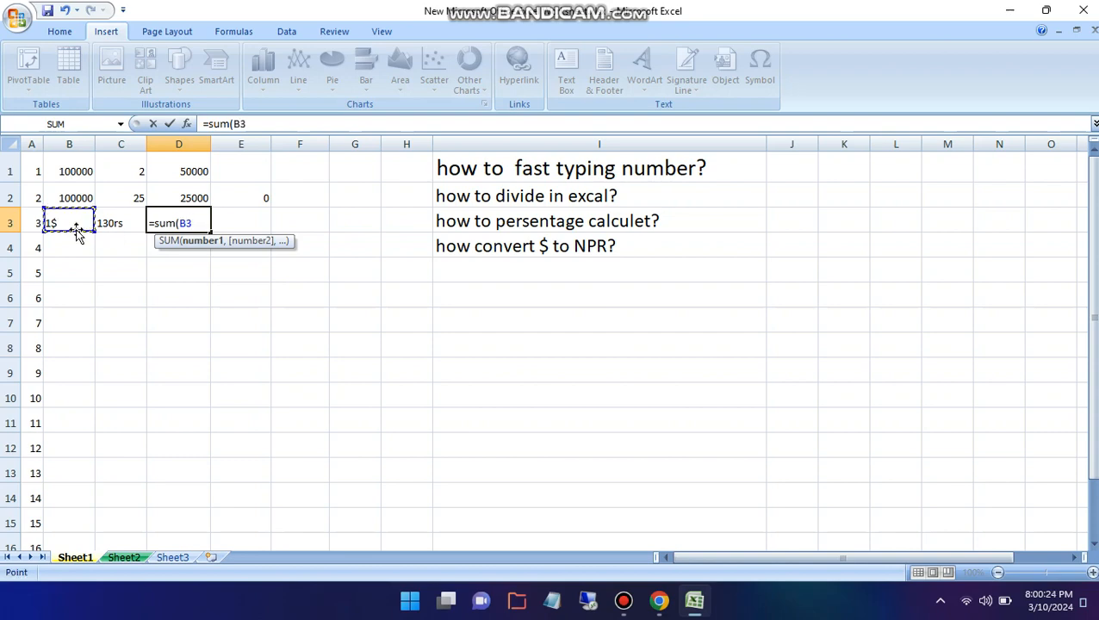
{"action": "type", "text": "*"}
{"action": "left_click", "coordinate": [112, 224]}
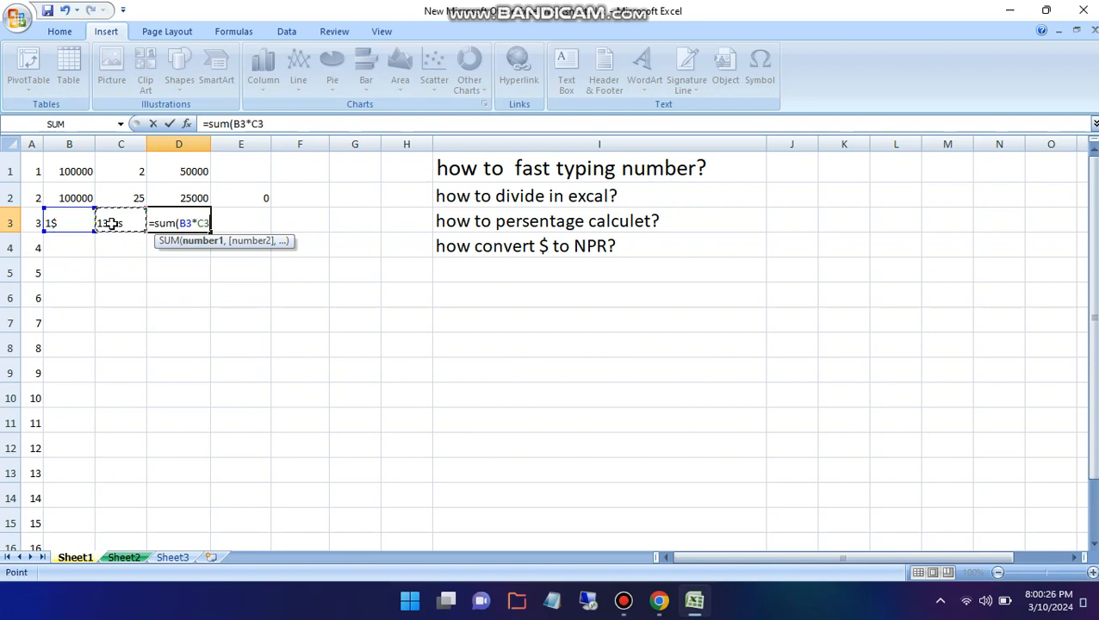
{"action": "key", "text": "Return"}
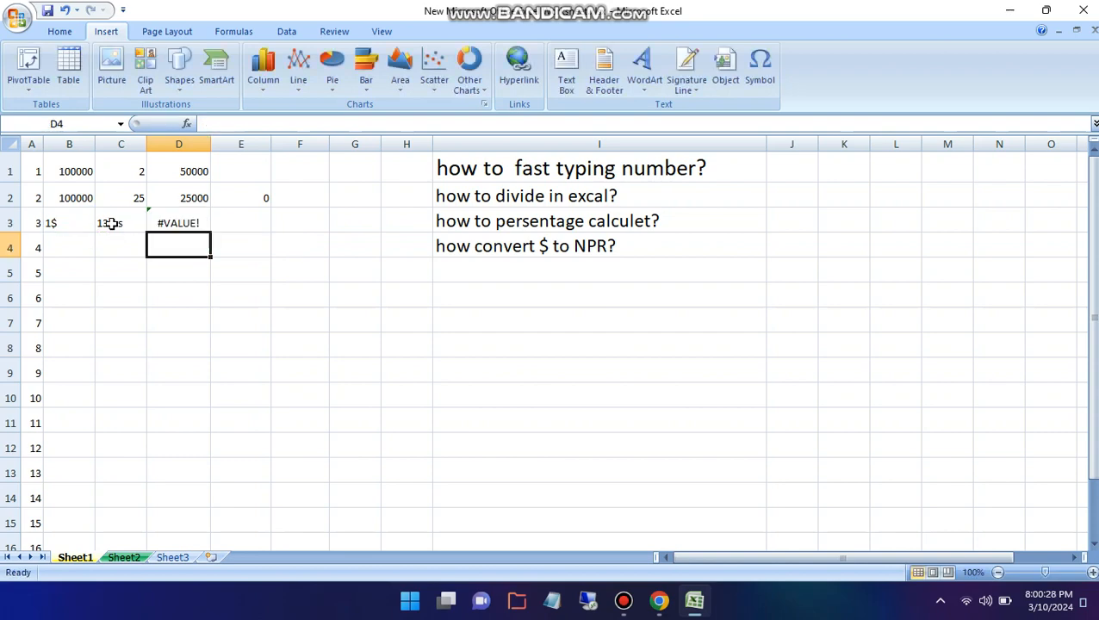
{"action": "left_click", "coordinate": [188, 223]}
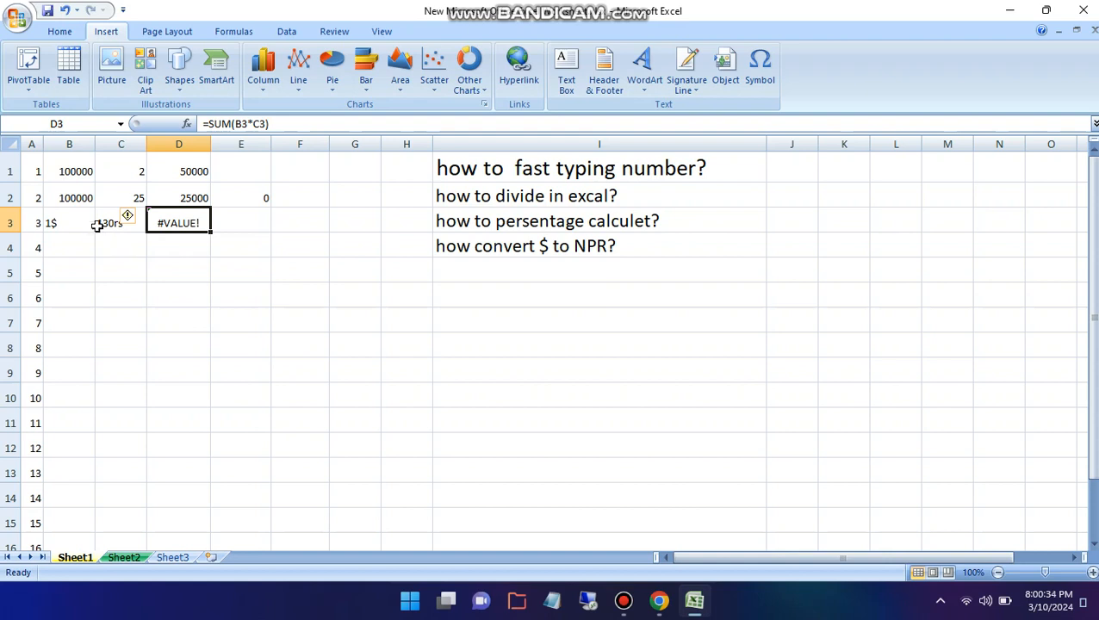
Try to add the currency units to the references in the D3 formula, making it =SUM(B3$*C3rs)
{"action": "left_click", "coordinate": [33, 246]}
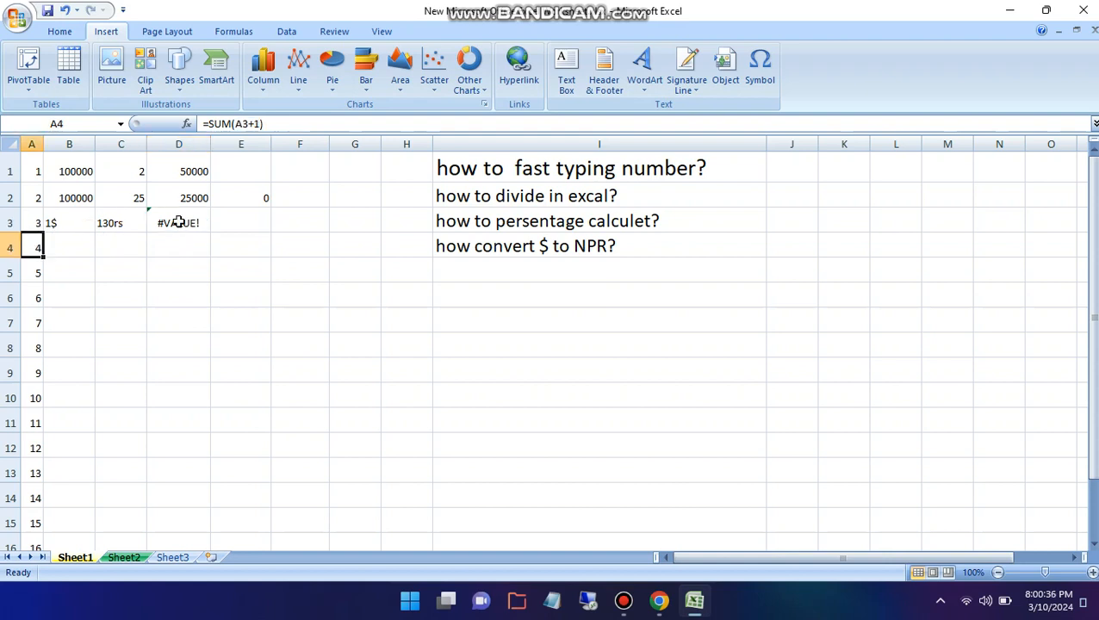
{"action": "left_click", "coordinate": [185, 223]}
{"action": "left_click", "coordinate": [246, 123]}
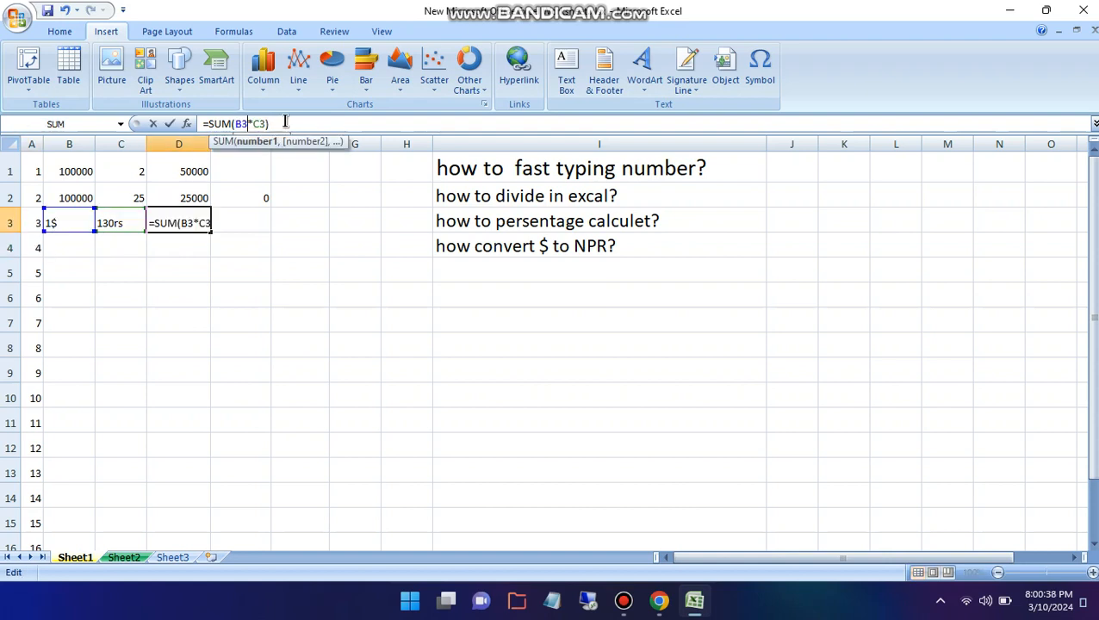
{"action": "type", "text": "$*C3"}
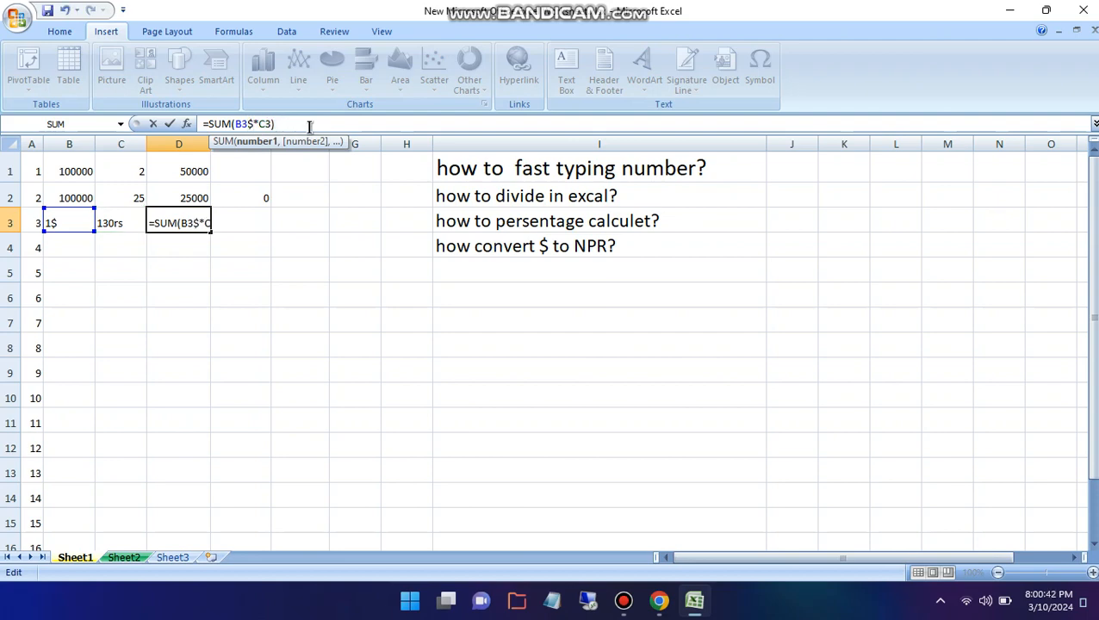
{"action": "type", "text": "rs"}
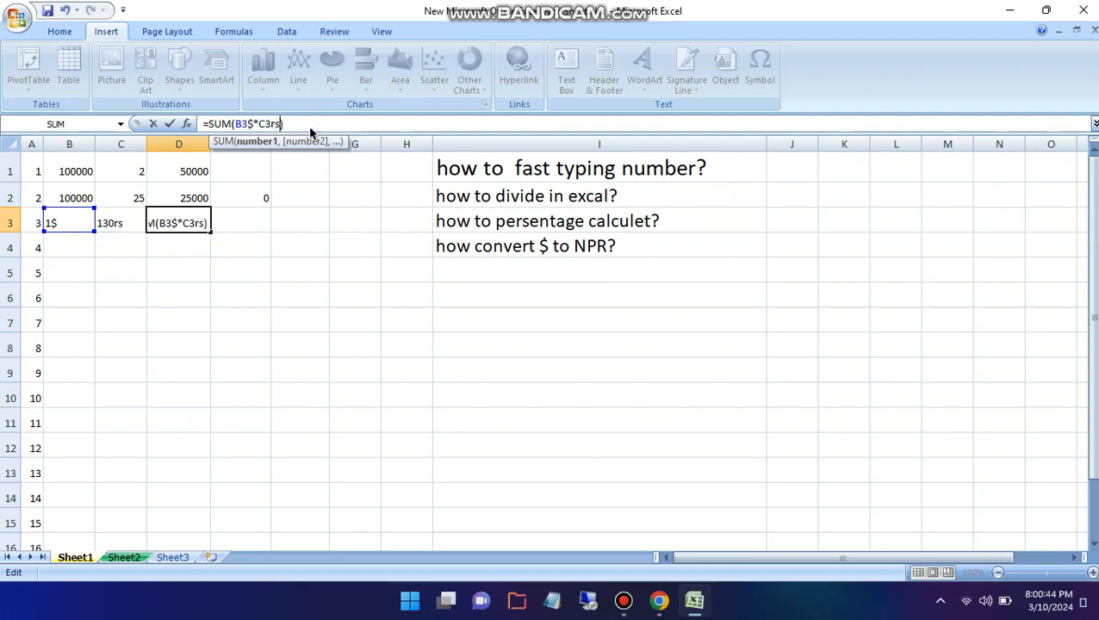
{"action": "key", "text": "Return"}
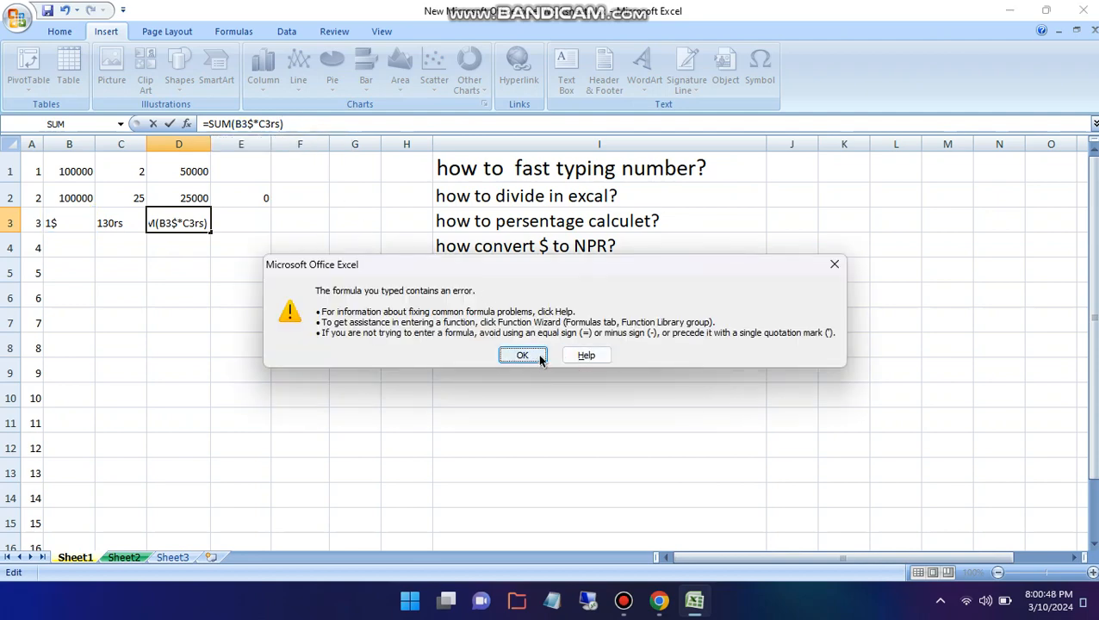
{"action": "left_click", "coordinate": [834, 264]}
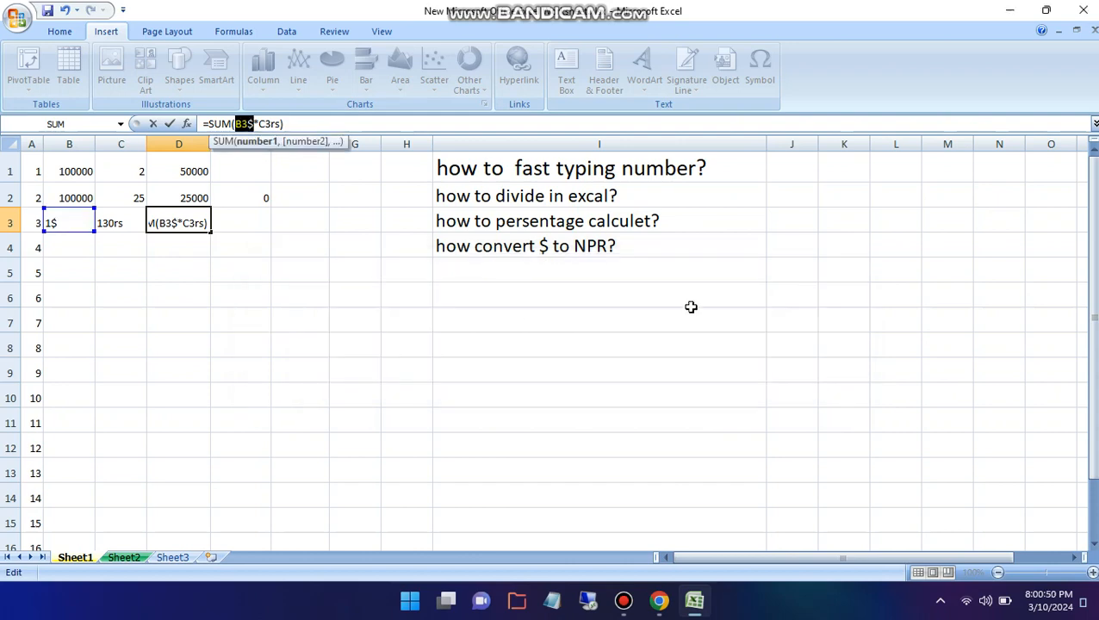
Restore the formula in cell D3 to =SUM(B3*C3) by removing the $ and rs units
{"action": "left_click", "coordinate": [79, 224]}
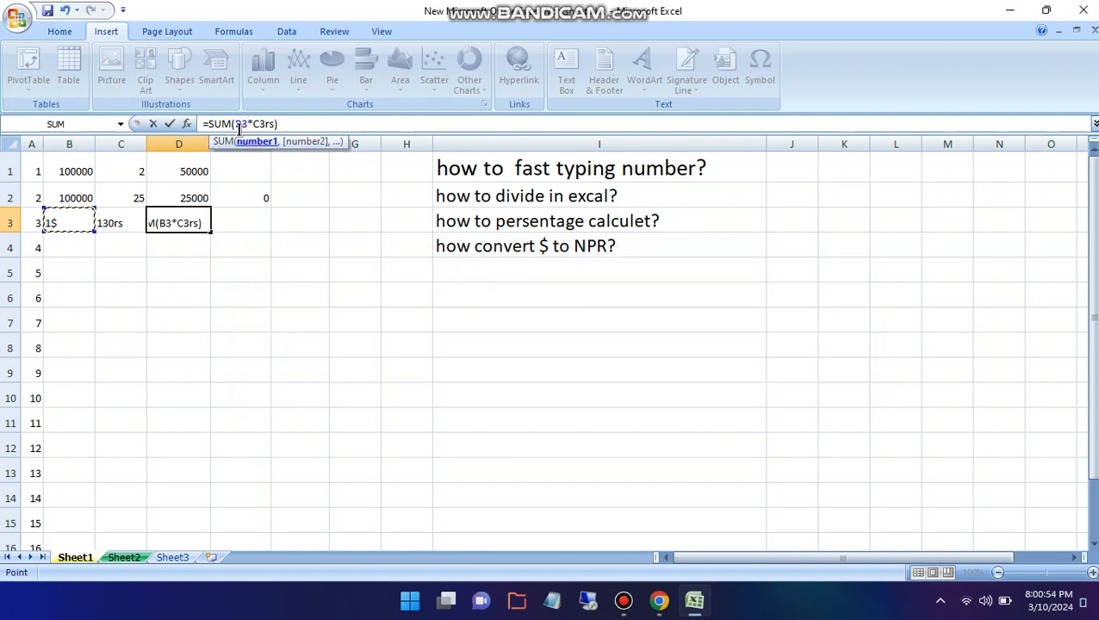
{"action": "left_click", "coordinate": [198, 223]}
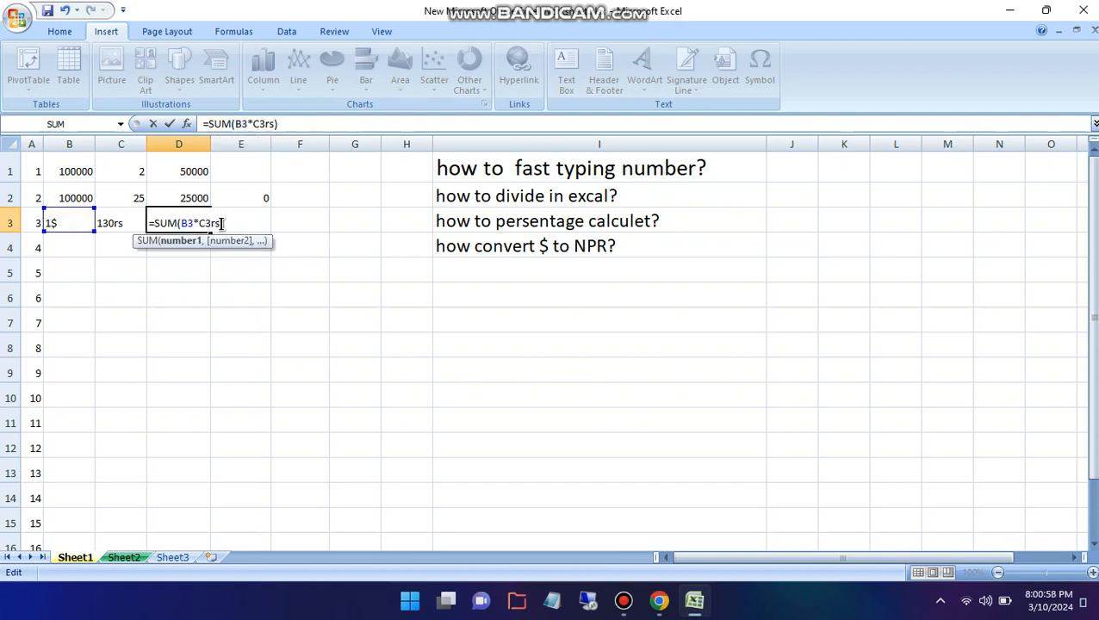
{"action": "left_click", "coordinate": [222, 224]}
{"action": "key", "text": "BackSpace"}
{"action": "key", "text": "BackSpace"}
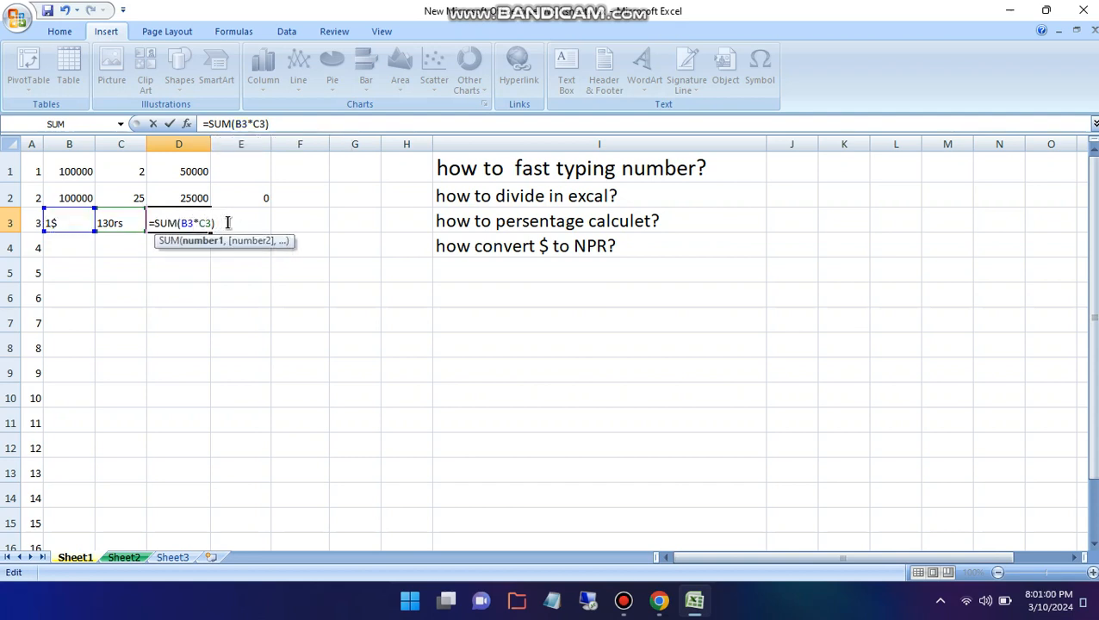
{"action": "key", "text": "Return"}
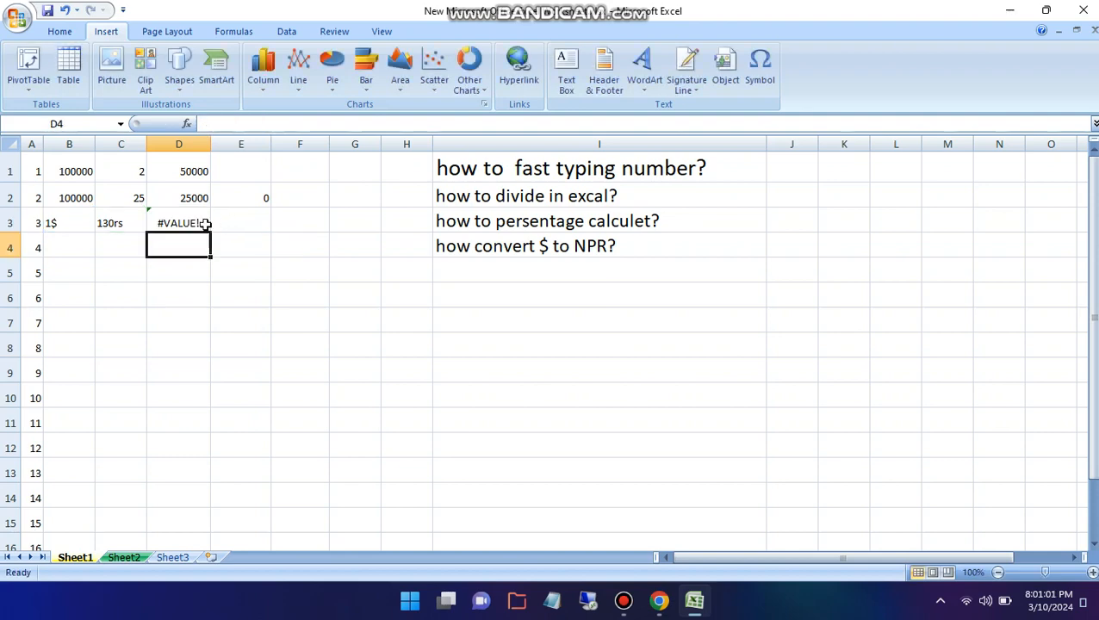
Remove the currency symbols from cells B3 and C3, leaving the plain numbers 1 and 130
{"action": "double_click", "coordinate": [63, 224]}
{"action": "key", "text": "BackSpace"}
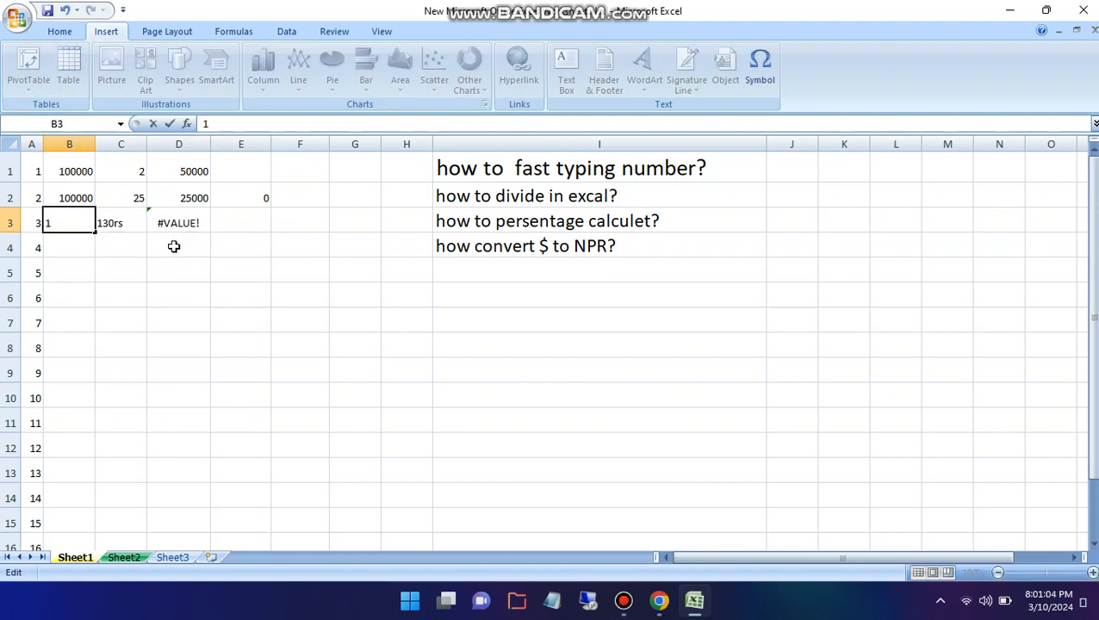
{"action": "double_click", "coordinate": [129, 223]}
{"action": "key", "text": "BackSpace"}
{"action": "key", "text": "BackSpace"}
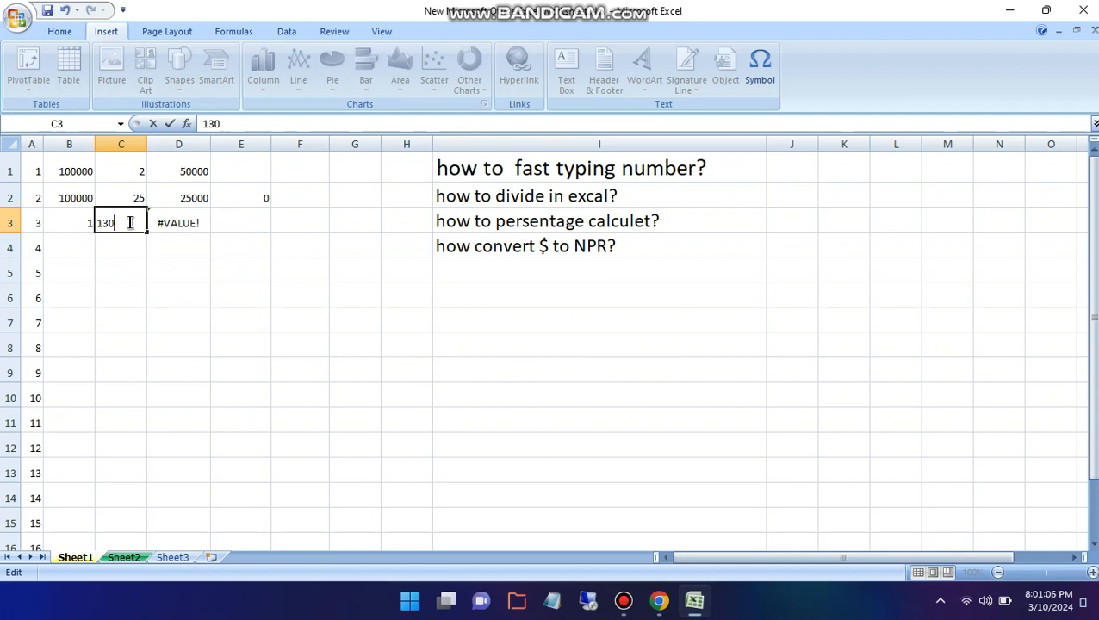
{"action": "left_click", "coordinate": [151, 270]}
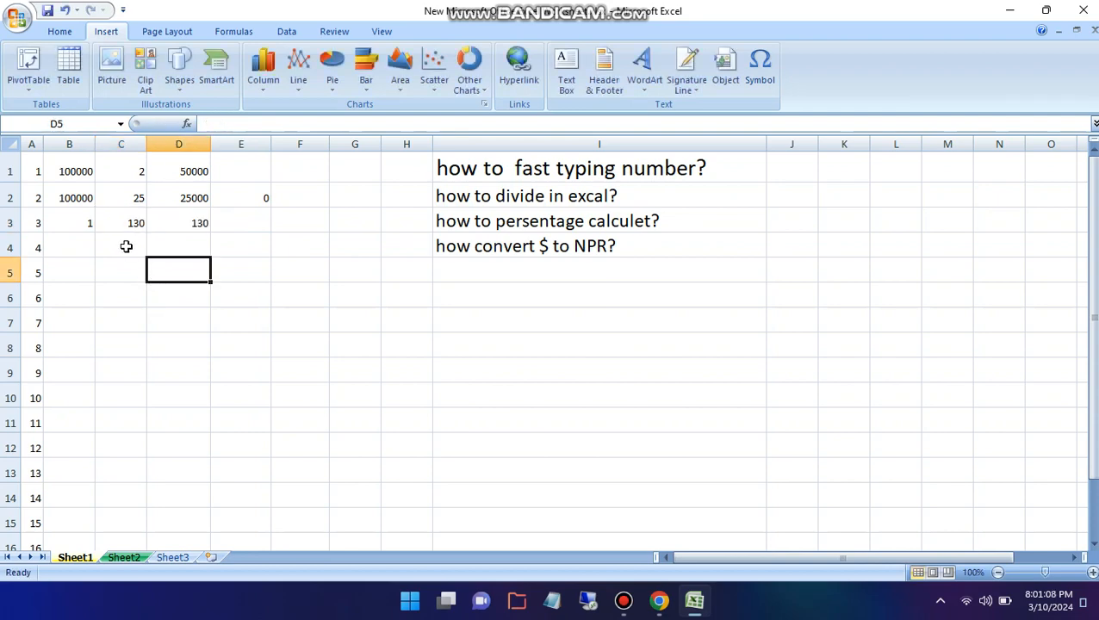
Set the dollar amount in B3 to 10000 and the rate in C3 to 130.35, and check the row 3 cells
{"action": "left_click", "coordinate": [81, 225]}
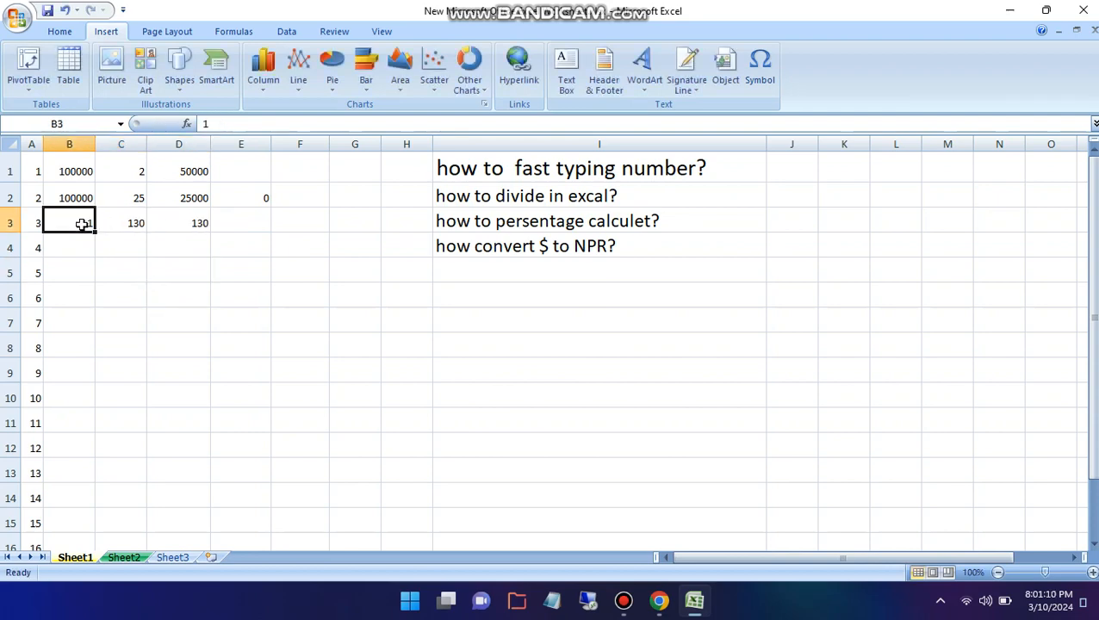
{"action": "type", "text": "10000"}
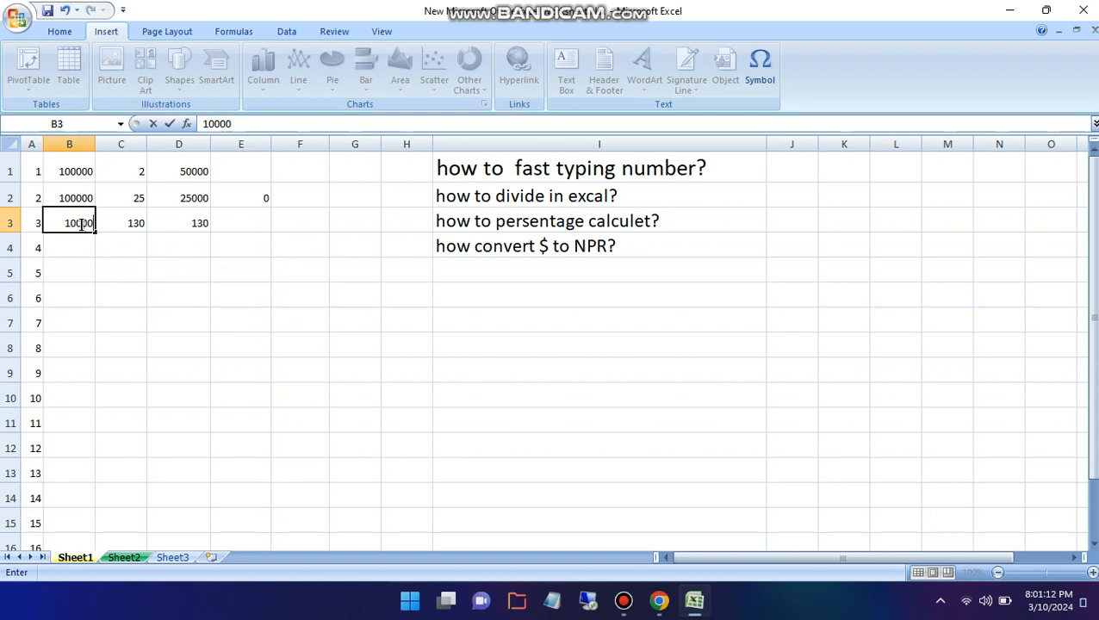
{"action": "left_click", "coordinate": [133, 222]}
{"action": "left_click", "coordinate": [242, 124]}
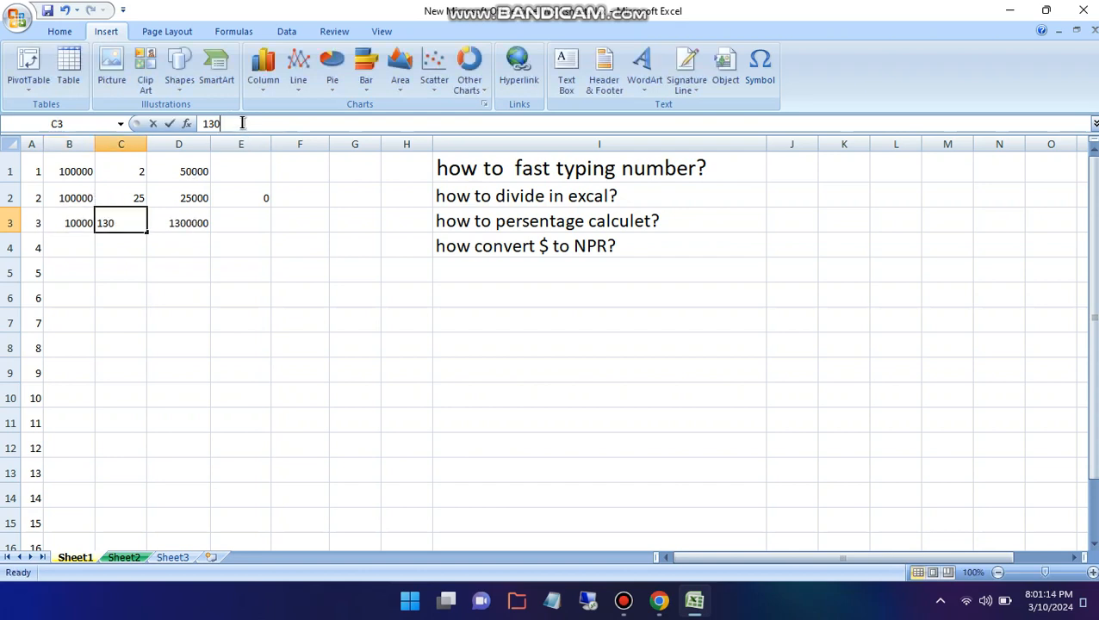
{"action": "type", "text": ".35"}
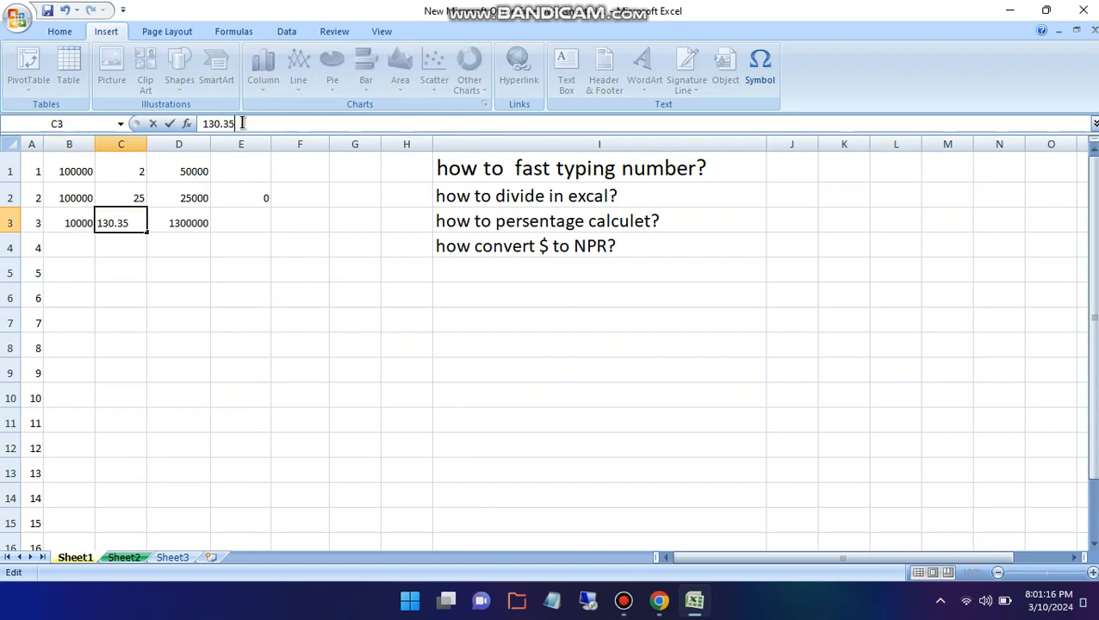
{"action": "key", "text": "Return"}
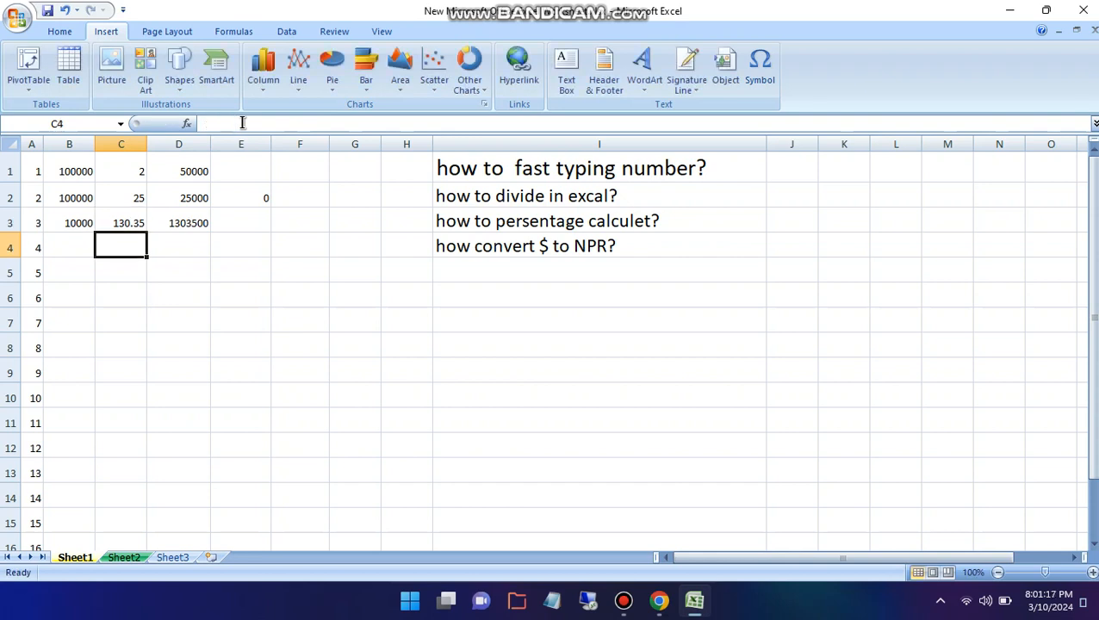
{"action": "left_click", "coordinate": [76, 224]}
{"action": "left_click", "coordinate": [123, 224]}
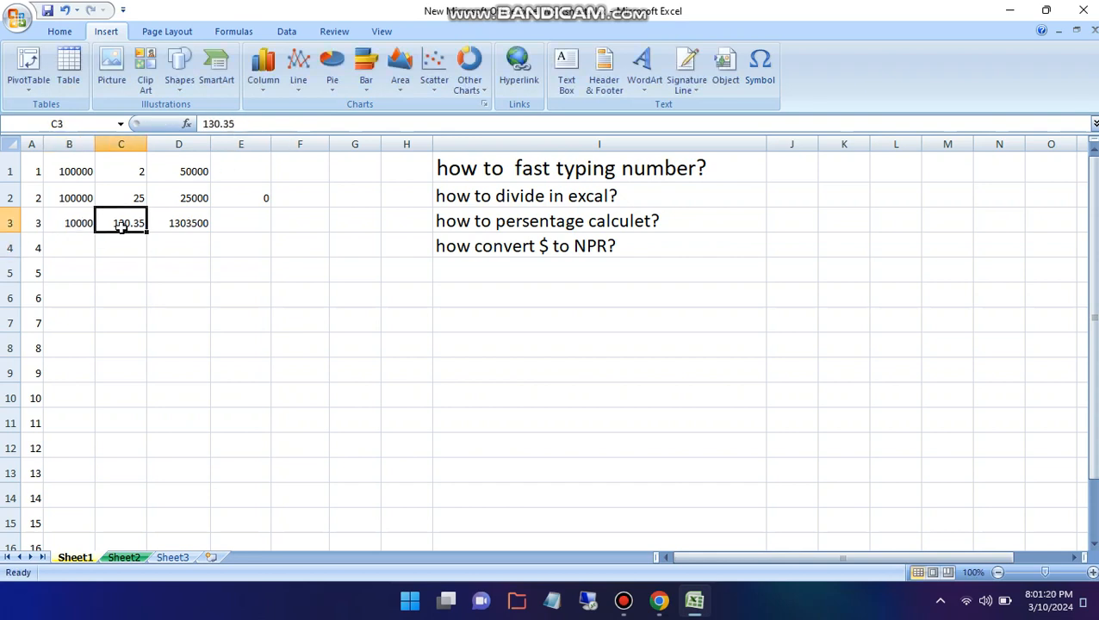
{"action": "left_click", "coordinate": [191, 225]}
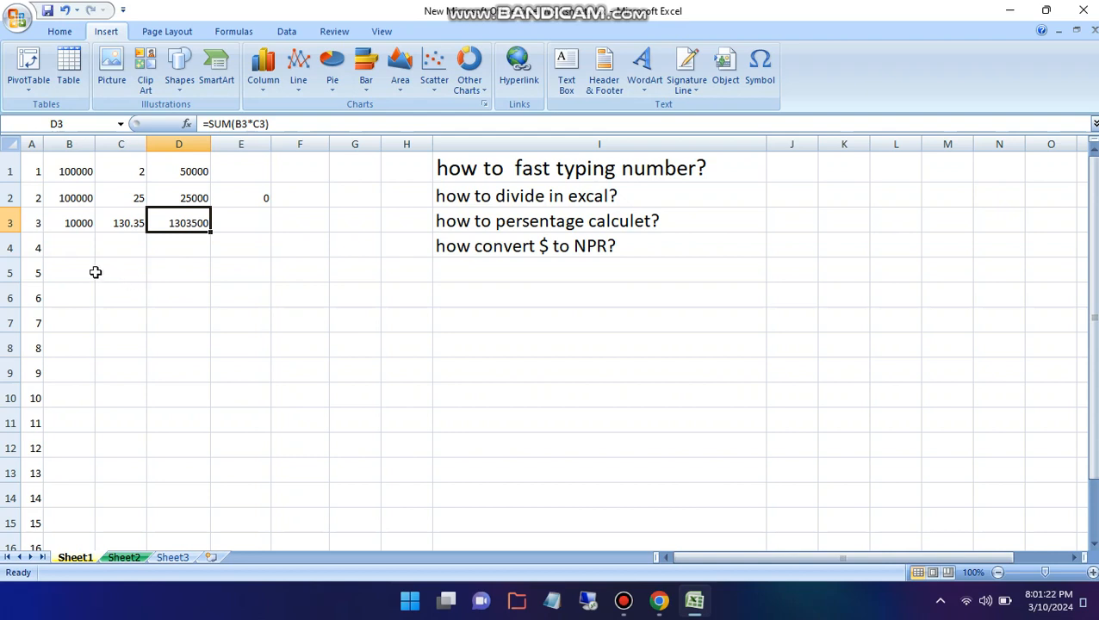
Set the exchange rate in cell C3 to 465 and the amount in cell B3 to 250
{"action": "left_click", "coordinate": [85, 222]}
{"action": "left_click", "coordinate": [139, 227]}
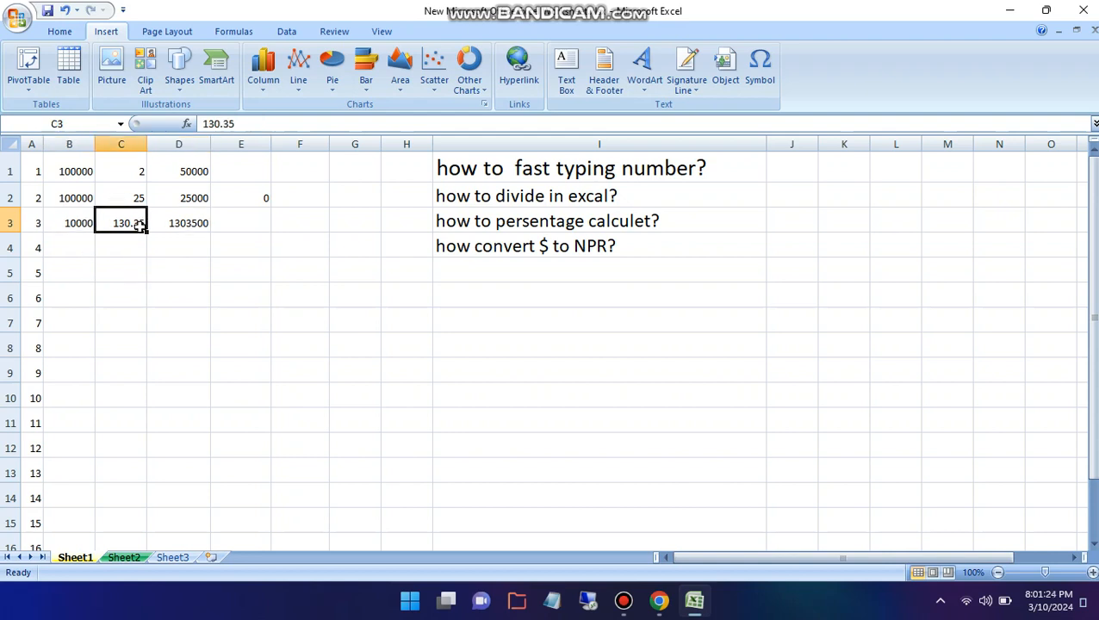
{"action": "type", "text": "46"}
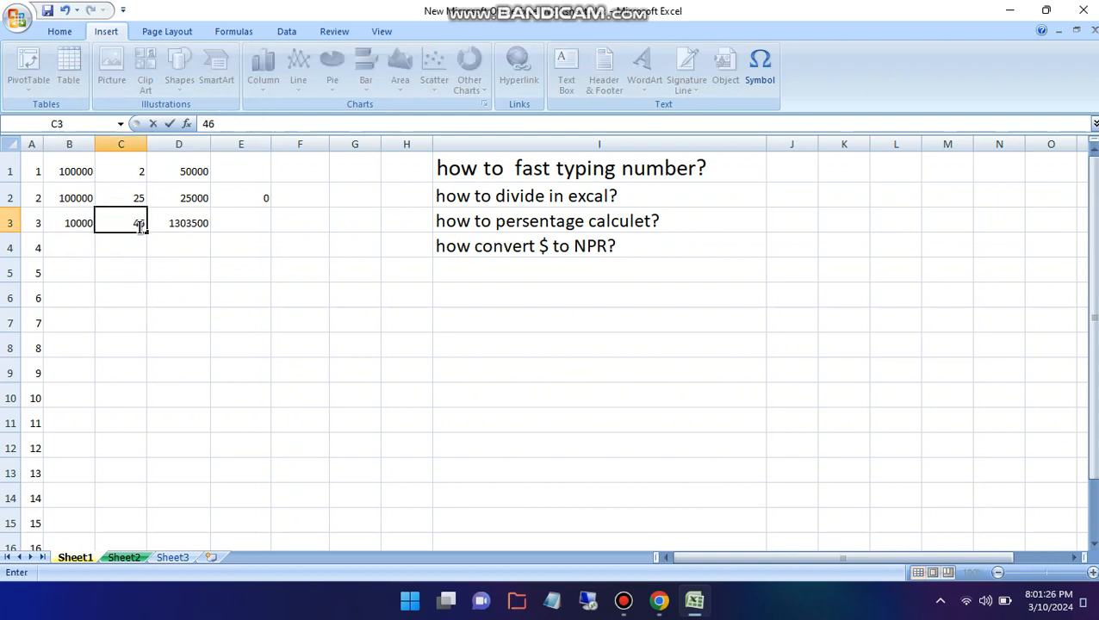
{"action": "type", "text": "5"}
{"action": "left_click", "coordinate": [68, 217]}
{"action": "type", "text": "250"}
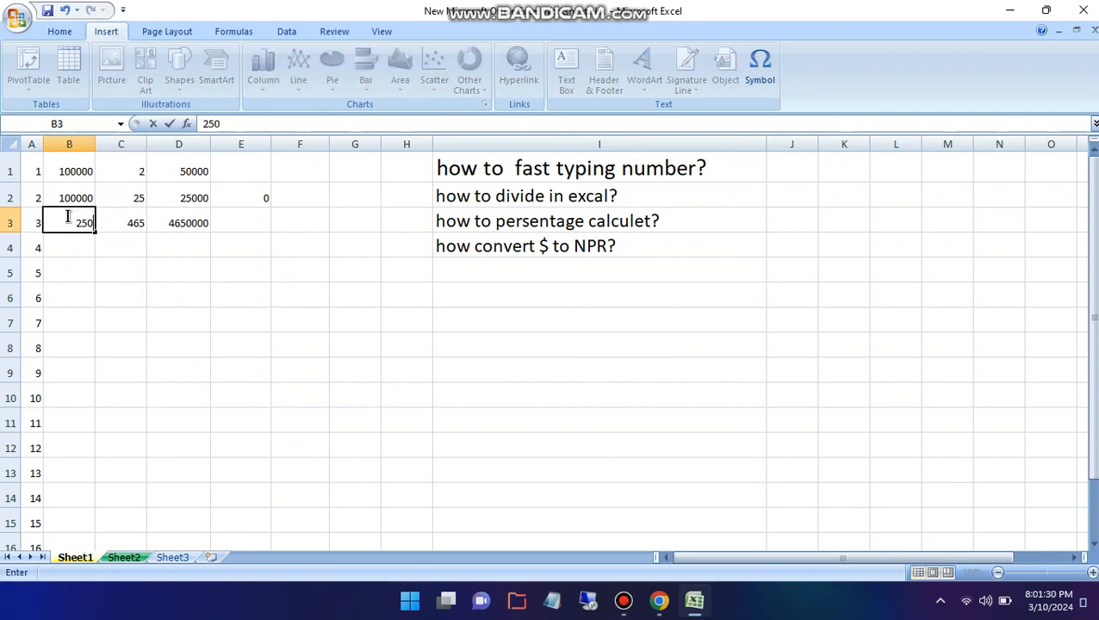
{"action": "key", "text": "Return"}
Enter the currency label "KD kuweti dinar" in cell E3, beside the conversion result
{"action": "left_click", "coordinate": [217, 222]}
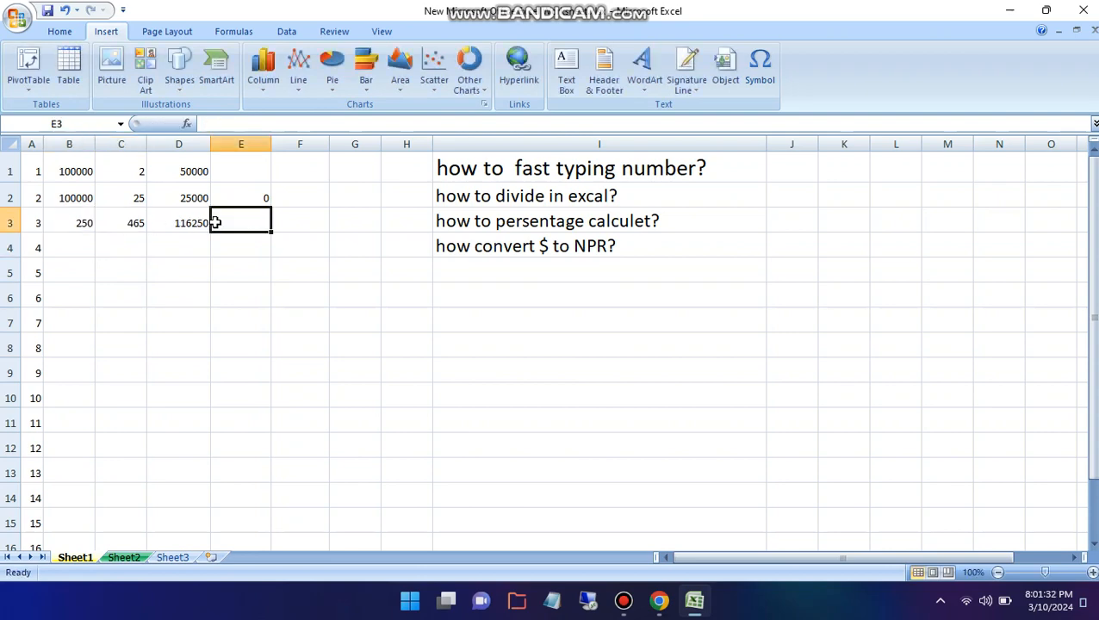
{"action": "type", "text": "KD"}
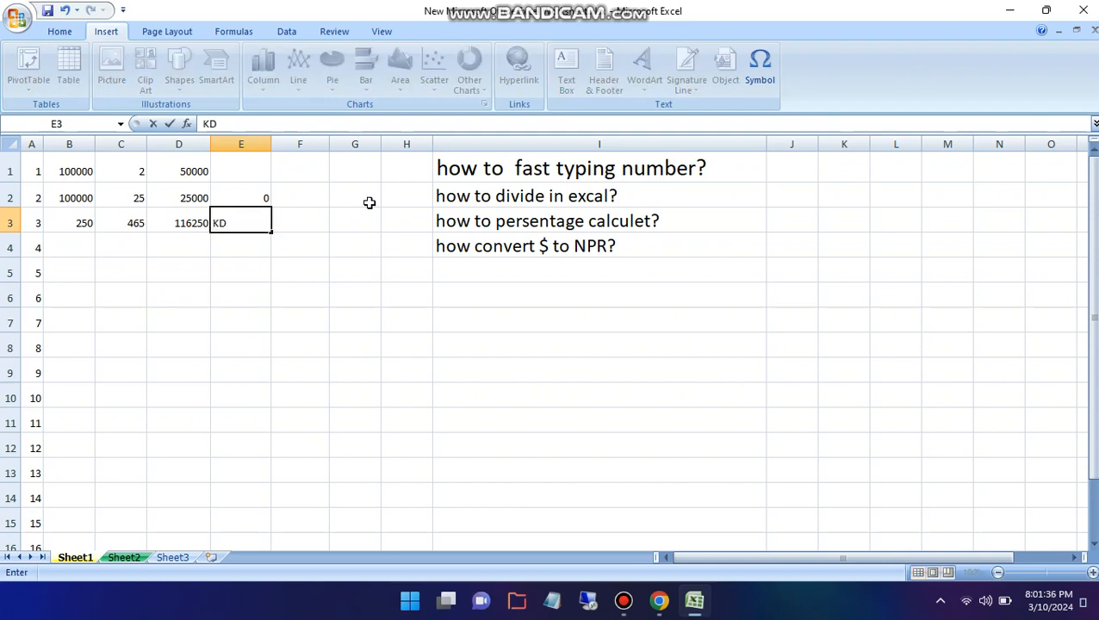
{"action": "type", "text": "kuwut"}
{"action": "key", "text": "BackSpace"}
{"action": "key", "text": "BackSpace"}
{"action": "key", "text": "BackSpace"}
{"action": "key", "text": "BackSpace"}
{"action": "key", "text": "BackSpace"}
{"action": "type", "text": "kuweti"}
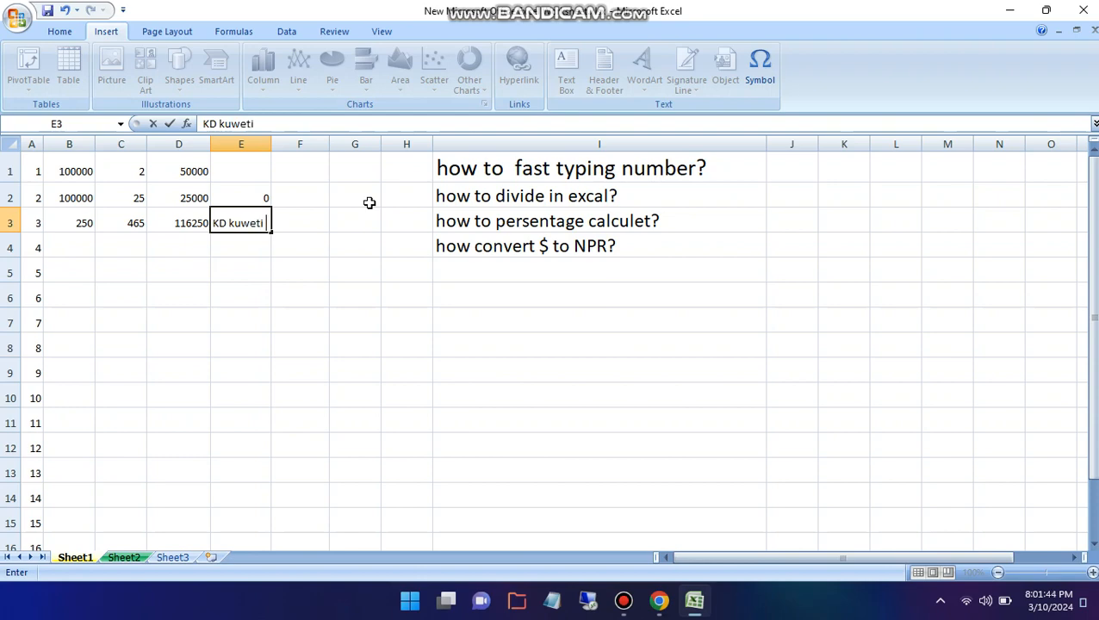
{"action": "type", "text": " dinar"}
{"action": "key", "text": "Return"}
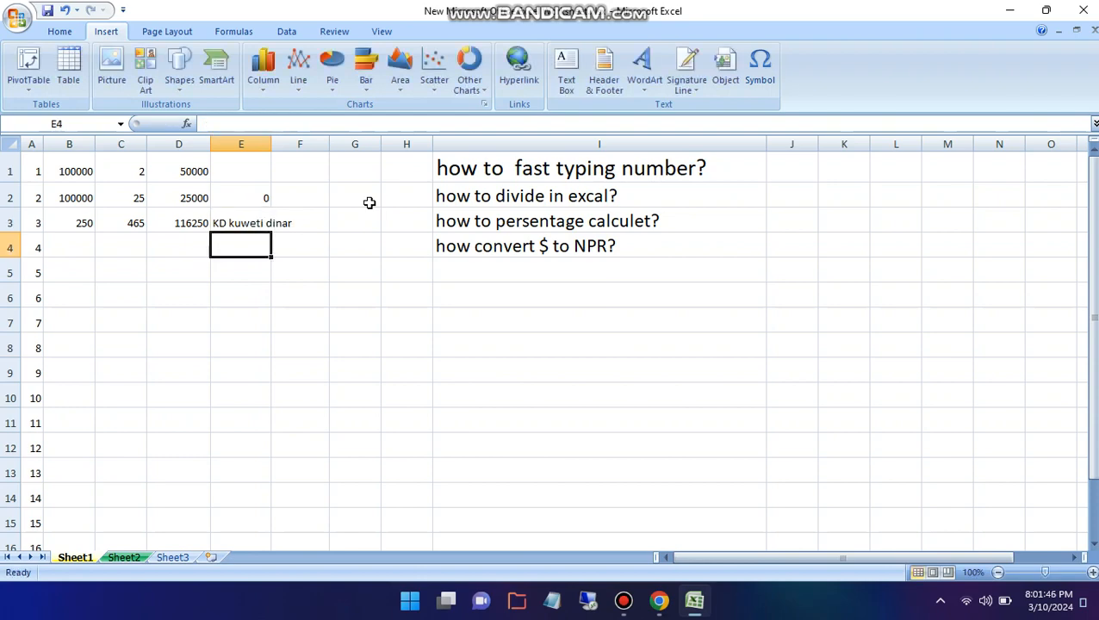
Review the conversion row from B3 to F3 and widen column E to fit the currency label
{"action": "left_click", "coordinate": [190, 229]}
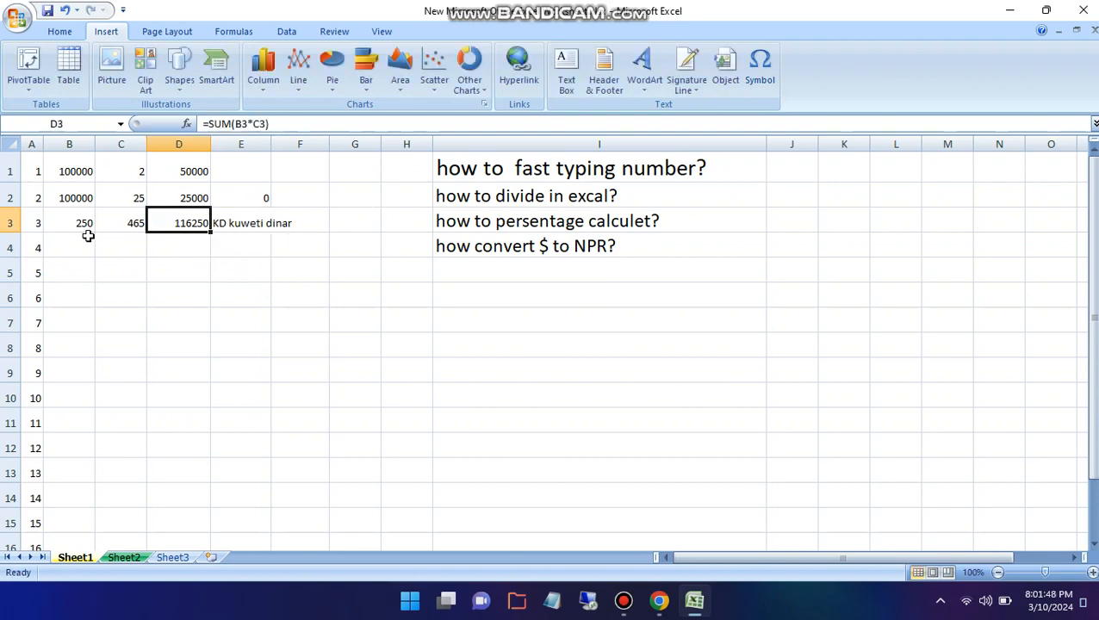
{"action": "left_click_drag", "start_coordinate": [87, 235], "coordinate": [278, 225]}
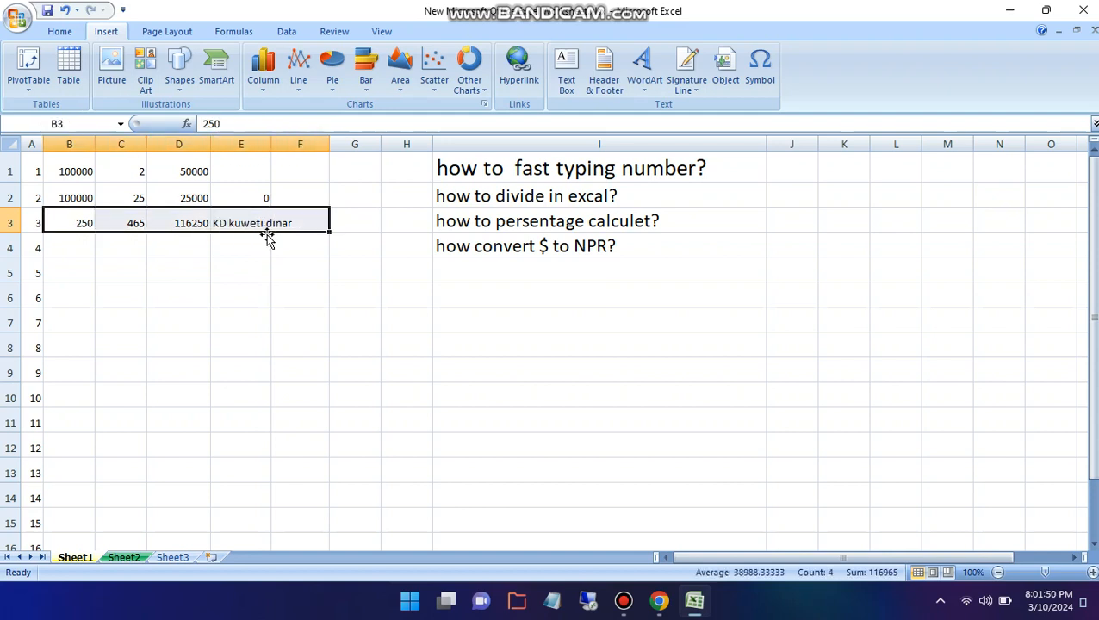
{"action": "left_click_drag", "start_coordinate": [270, 144], "coordinate": [327, 138]}
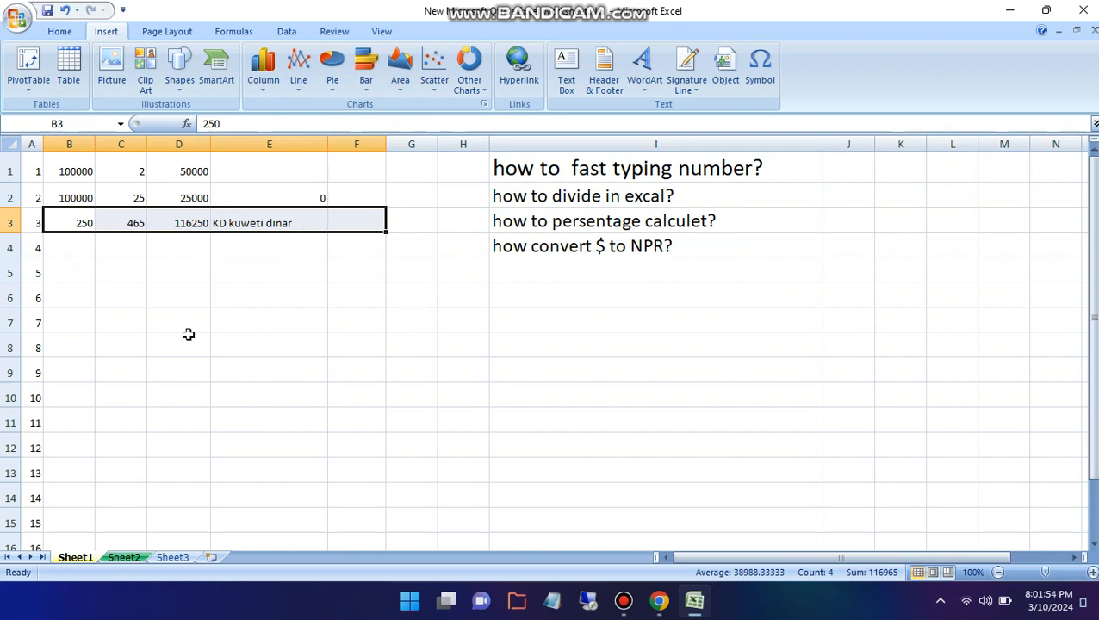
Enter the marks 40, 50, 85, 90, 100, 65, 62 and 63 down column B in cells B5 to B12
{"action": "left_click", "coordinate": [85, 266]}
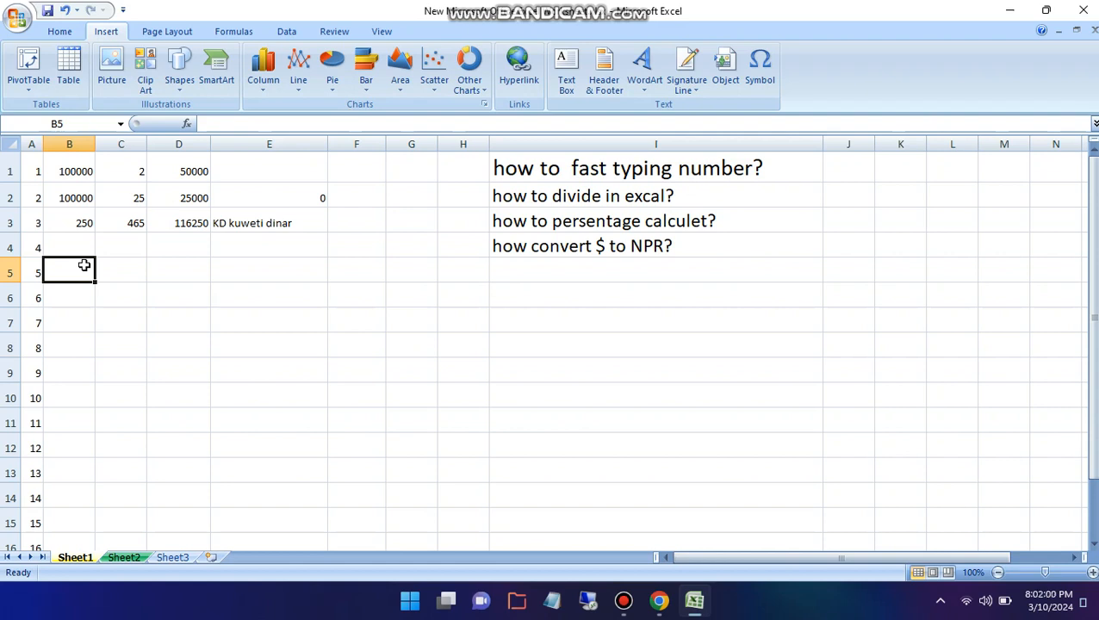
{"action": "type", "text": "40"}
{"action": "key", "text": "Return"}
{"action": "type", "text": "50"}
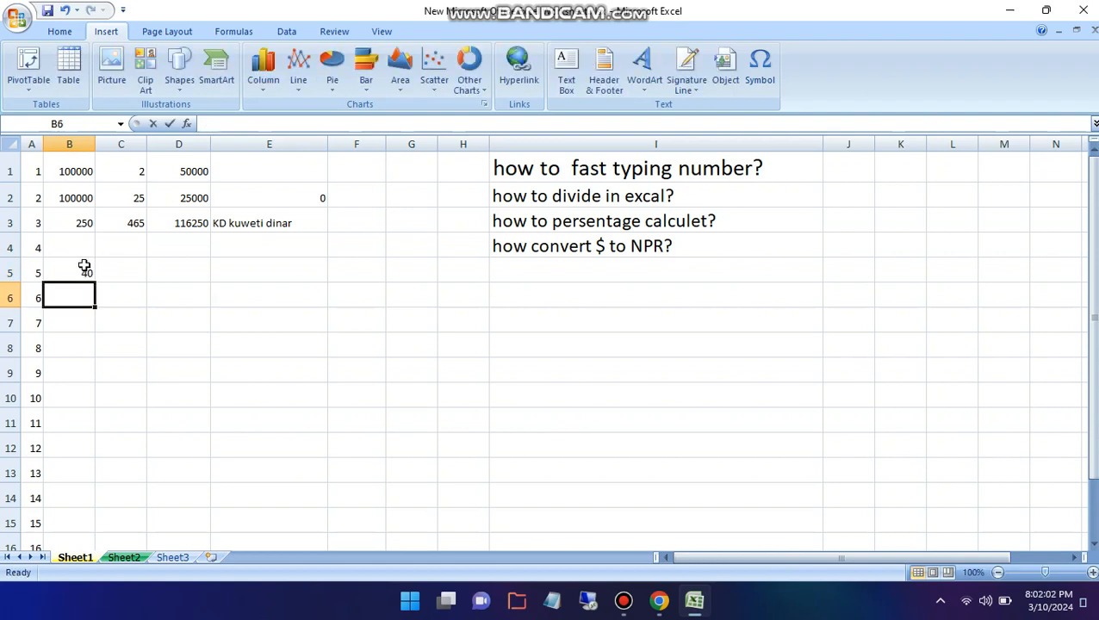
{"action": "key", "text": "Return"}
{"action": "type", "text": "85"}
{"action": "key", "text": "Return"}
{"action": "type", "text": "90"}
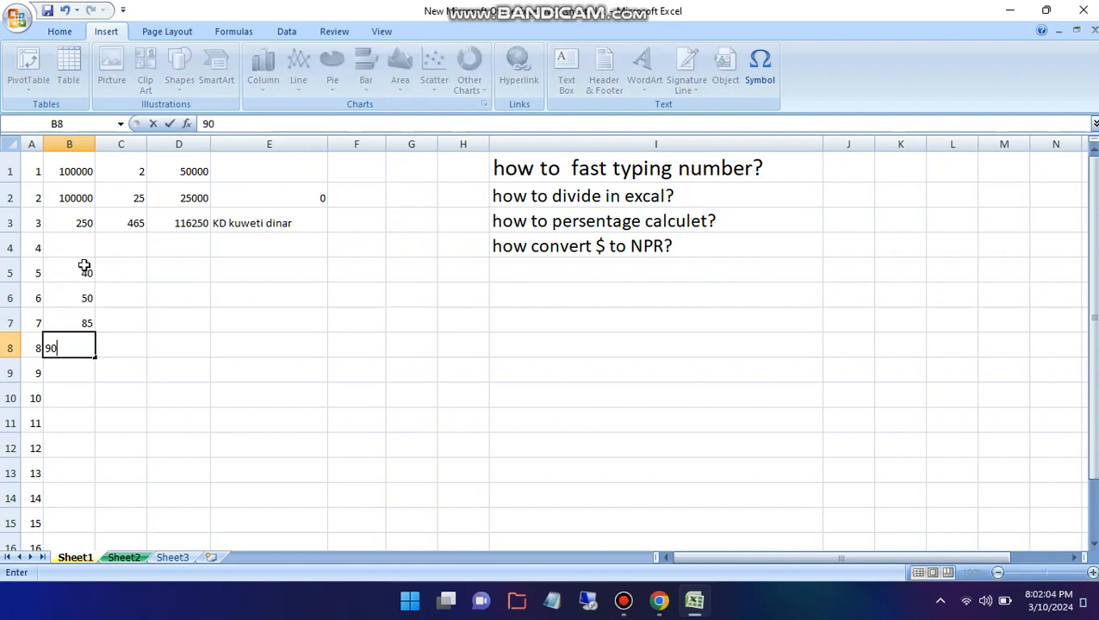
{"action": "key", "text": "Return"}
{"action": "type", "text": "100"}
{"action": "key", "text": "Return"}
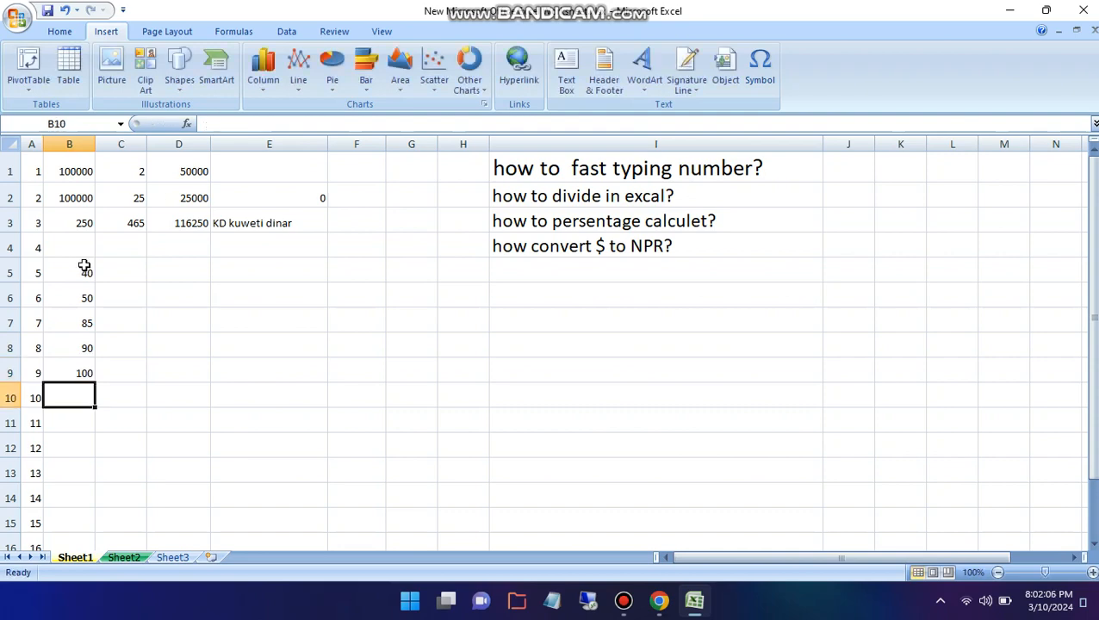
{"action": "type", "text": "65"}
{"action": "key", "text": "Return"}
{"action": "type", "text": "62"}
{"action": "key", "text": "Return"}
{"action": "type", "text": "6"}
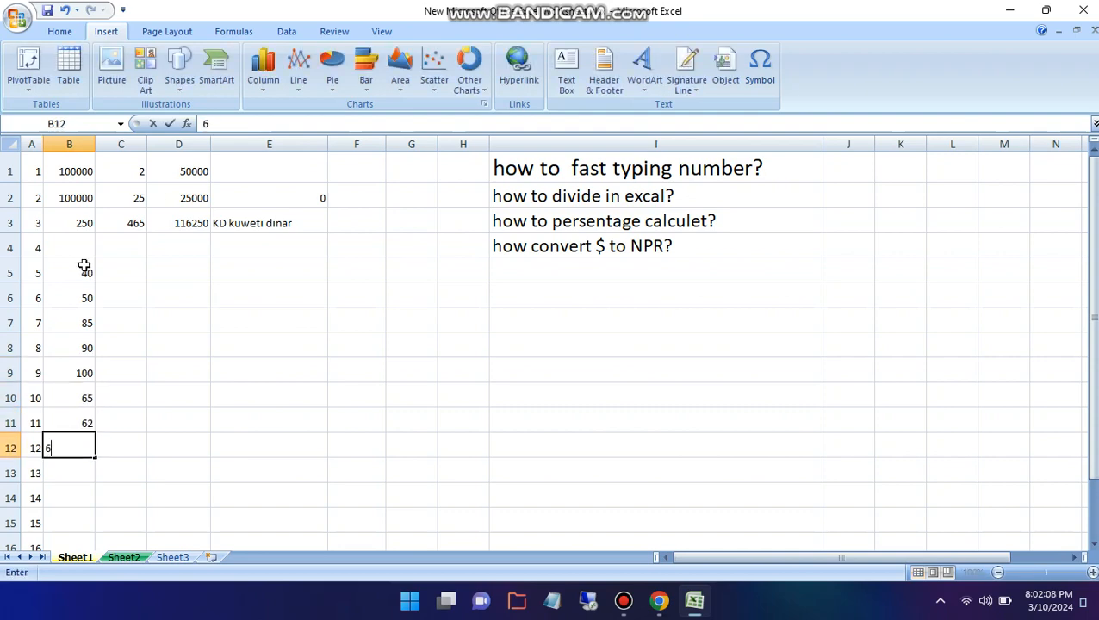
{"action": "type", "text": "3"}
{"action": "key", "text": "Return"}
Enter the heading "marks" in cell B4 above the list of numbers
{"action": "left_click", "coordinate": [58, 249]}
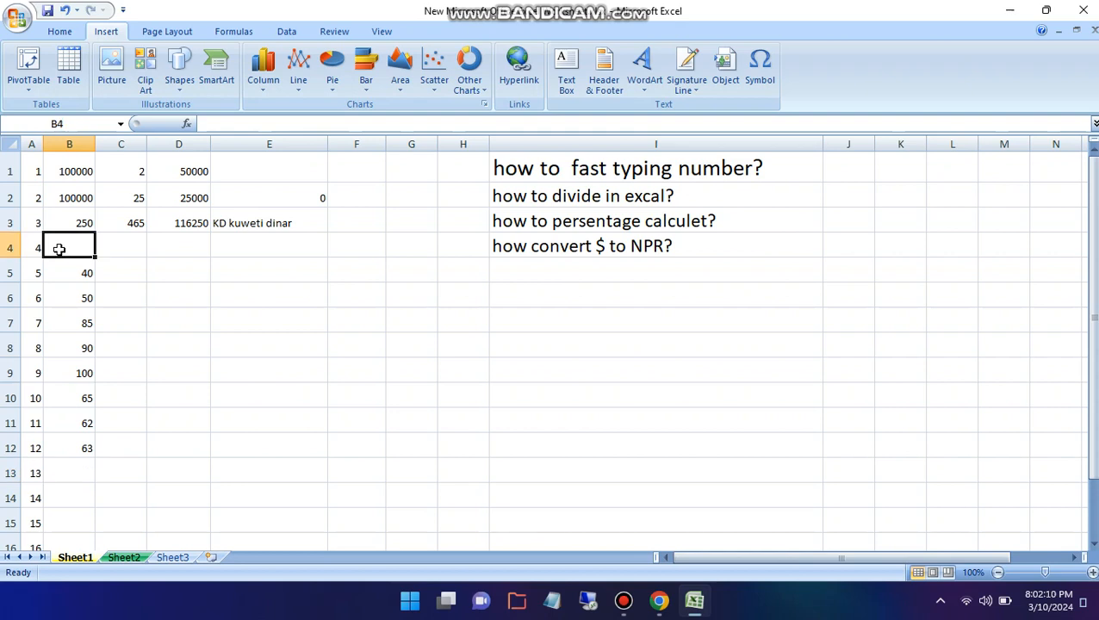
{"action": "type", "text": "marks"}
{"action": "key", "text": "Return"}
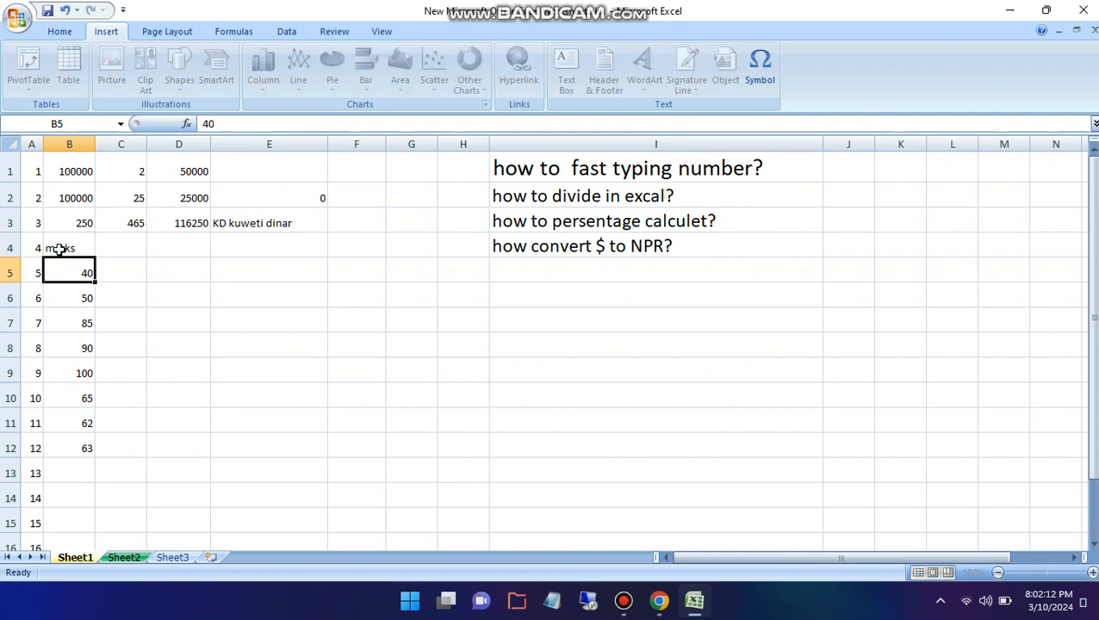
Enter the heading "results" in cell C4, beside the marks heading
{"action": "left_click", "coordinate": [125, 248]}
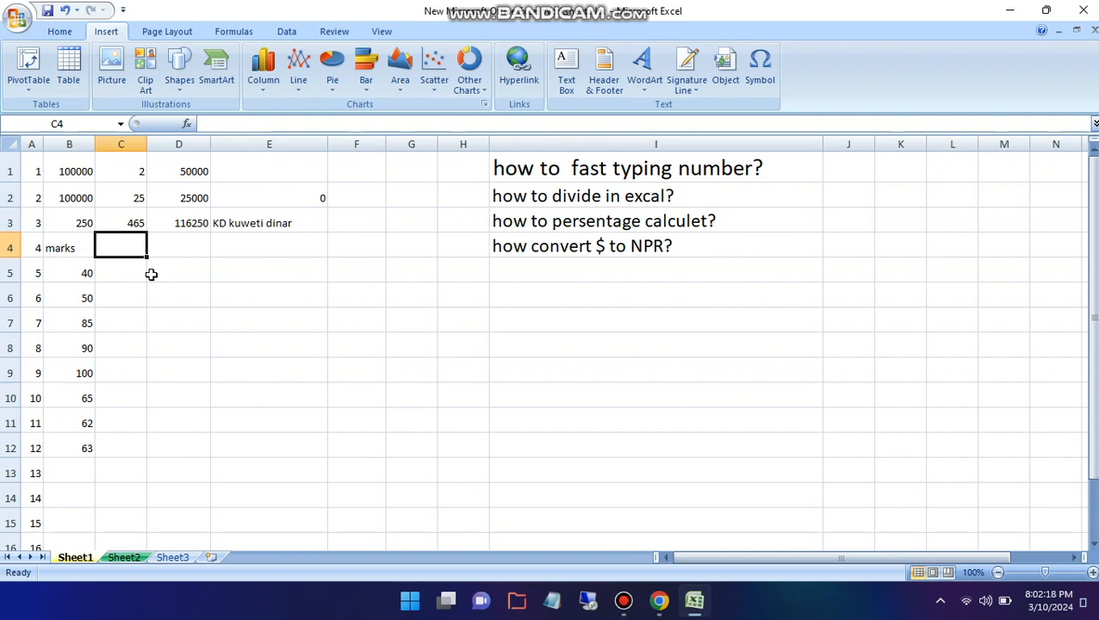
{"action": "type", "text": "="}
{"action": "key", "text": "BackSpace"}
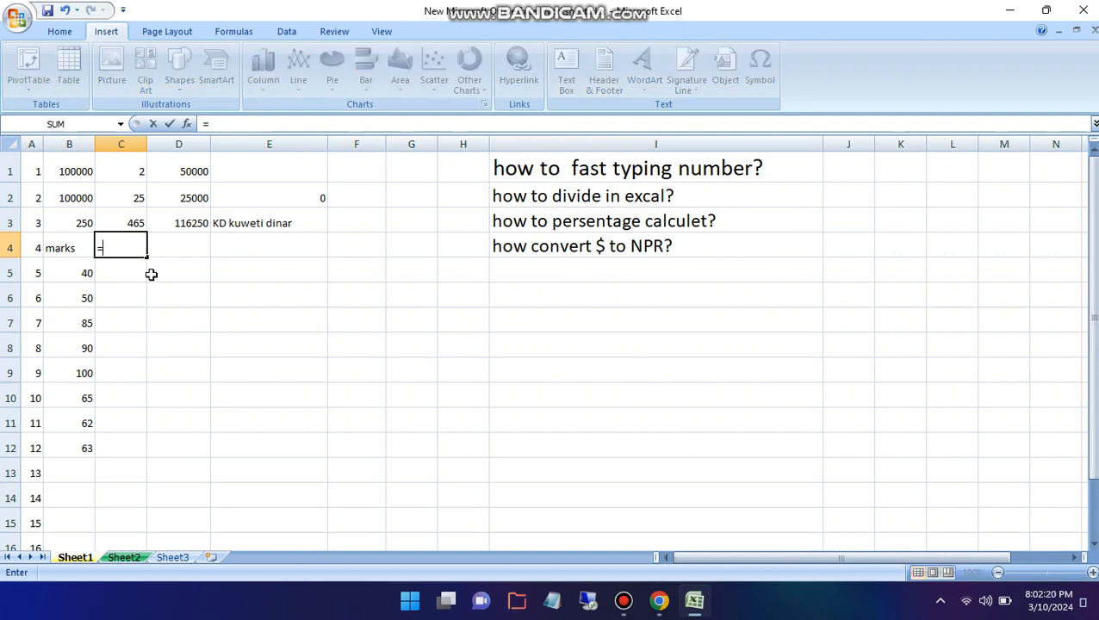
{"action": "type", "text": "reslu"}
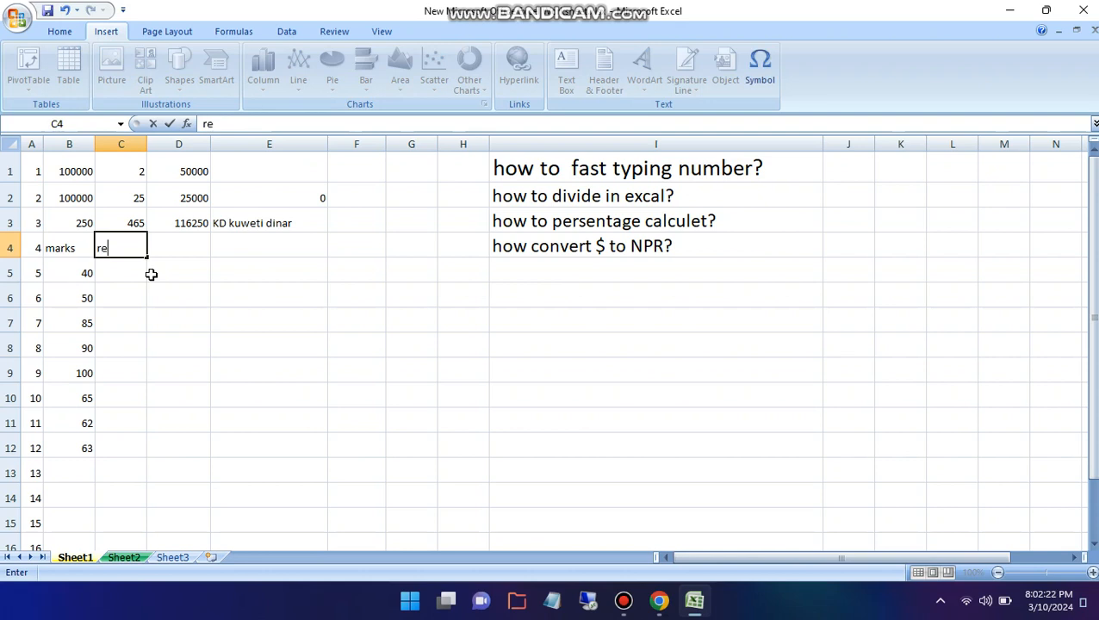
{"action": "key", "text": "BackSpace"}
{"action": "type", "text": "its"}
{"action": "key", "text": "BackSpace"}
{"action": "key", "text": "BackSpace"}
{"action": "key", "text": "BackSpace"}
{"action": "type", "text": "uts"}
{"action": "key", "text": "BackSpace"}
{"action": "key", "text": "BackSpace"}
{"action": "key", "text": "BackSpace"}
{"action": "key", "text": "BackSpace"}
{"action": "key", "text": "BackSpace"}
{"action": "key", "text": "BackSpace"}
{"action": "type", "text": "esults"}
{"action": "key", "text": "Return"}
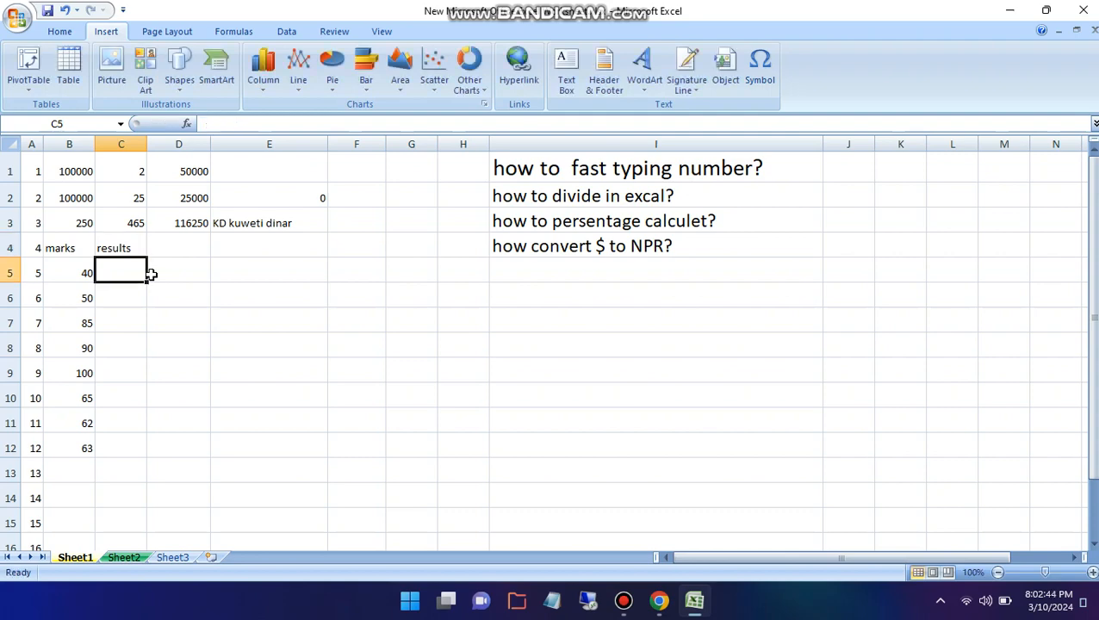
Try to enter the formula =sum(<40> in cell C5 for the first mark's result
{"action": "type", "text": "="}
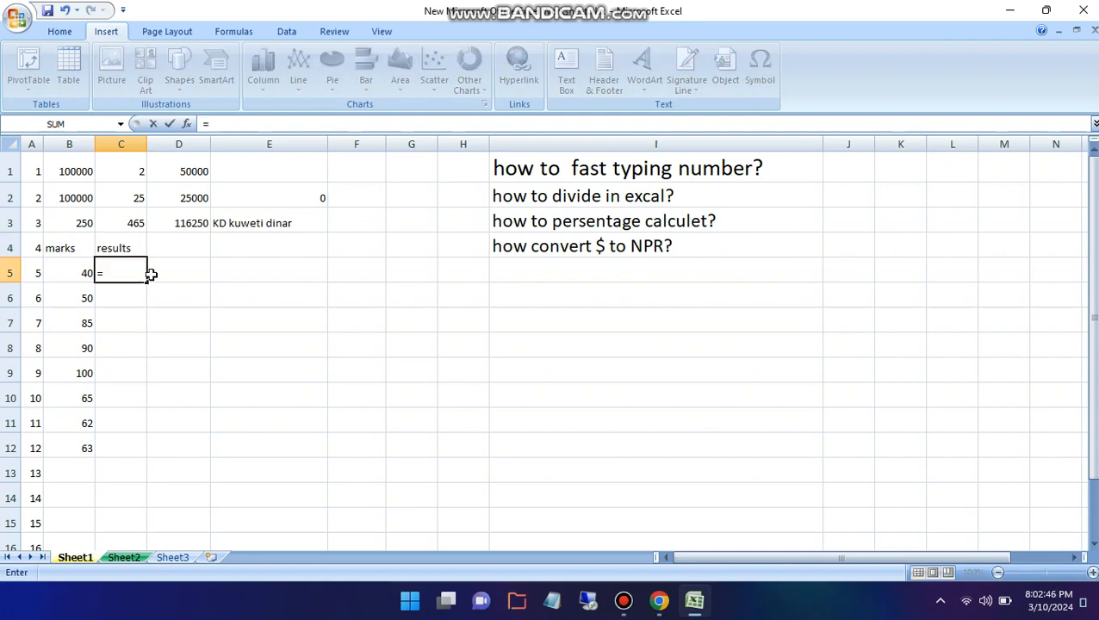
{"action": "type", "text": "sum"}
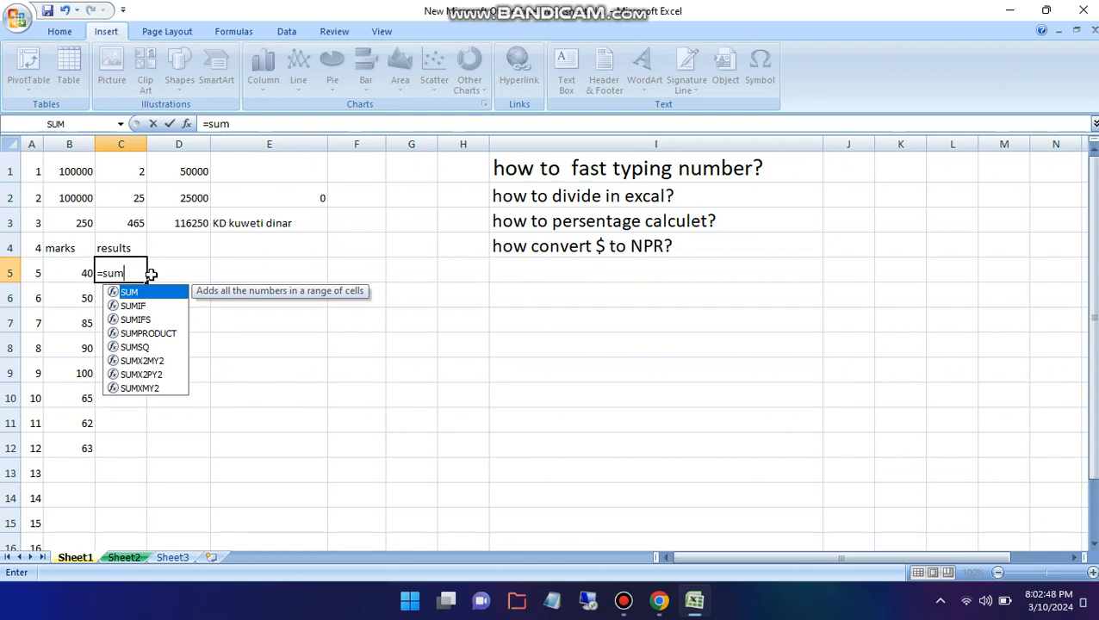
{"action": "type", "text": "("}
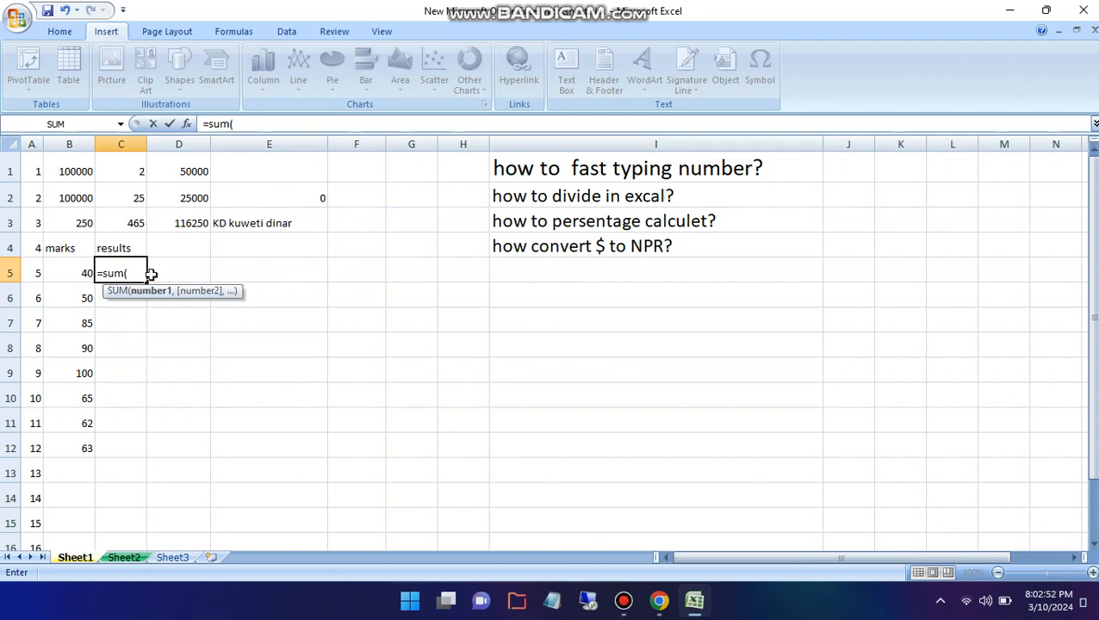
{"action": "type", "text": "<40>"}
{"action": "right_click", "coordinate": [154, 274]}
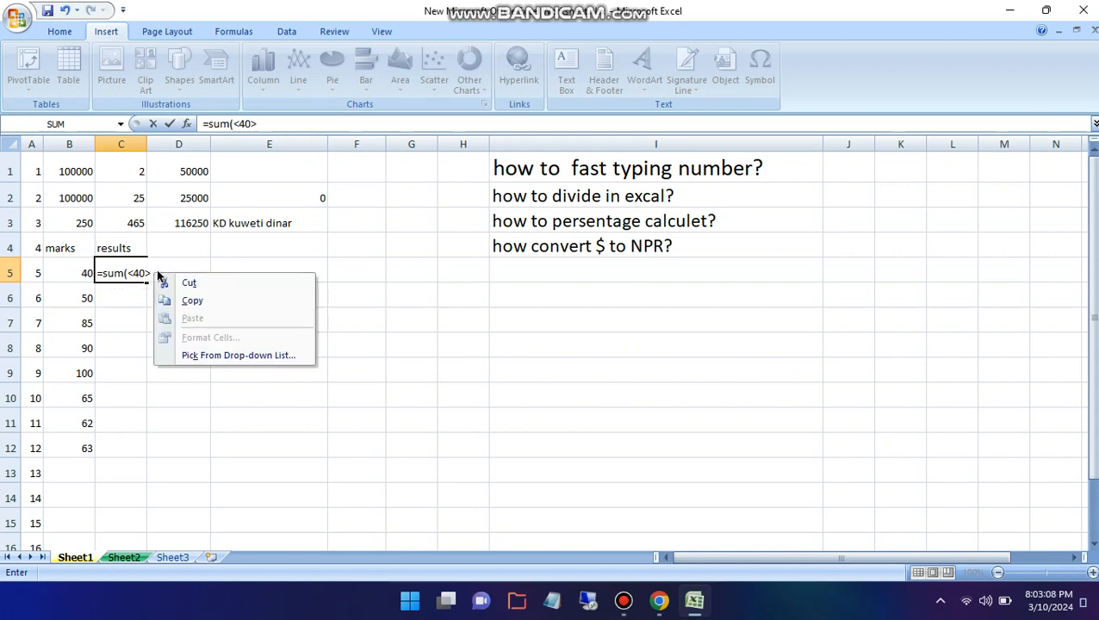
{"action": "left_click", "coordinate": [243, 355]}
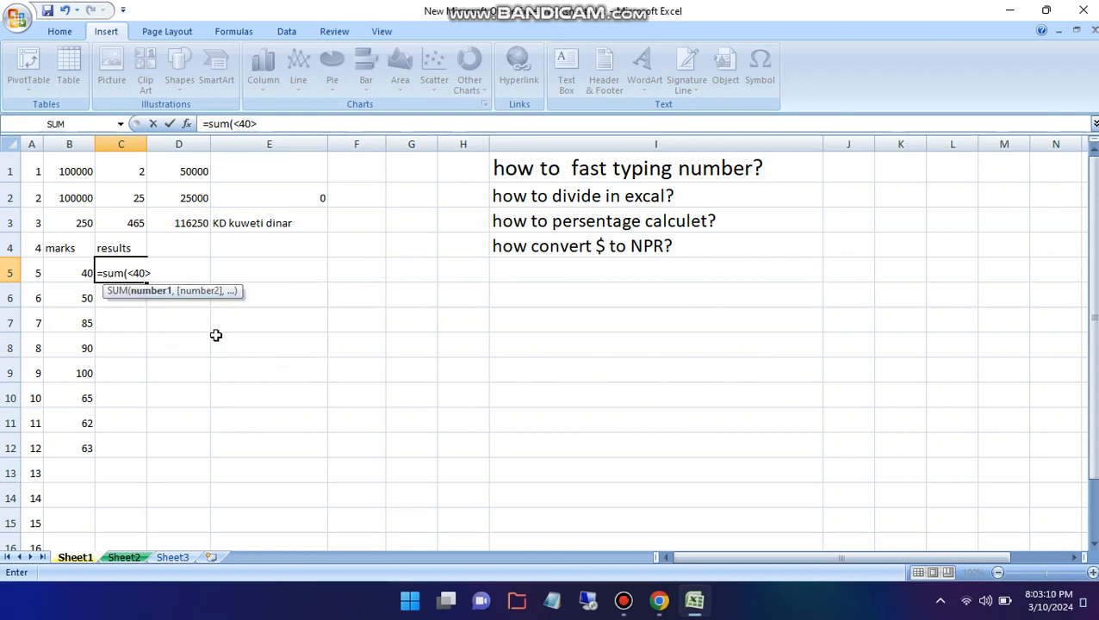
{"action": "left_click", "coordinate": [155, 272]}
{"action": "key", "text": "Return"}
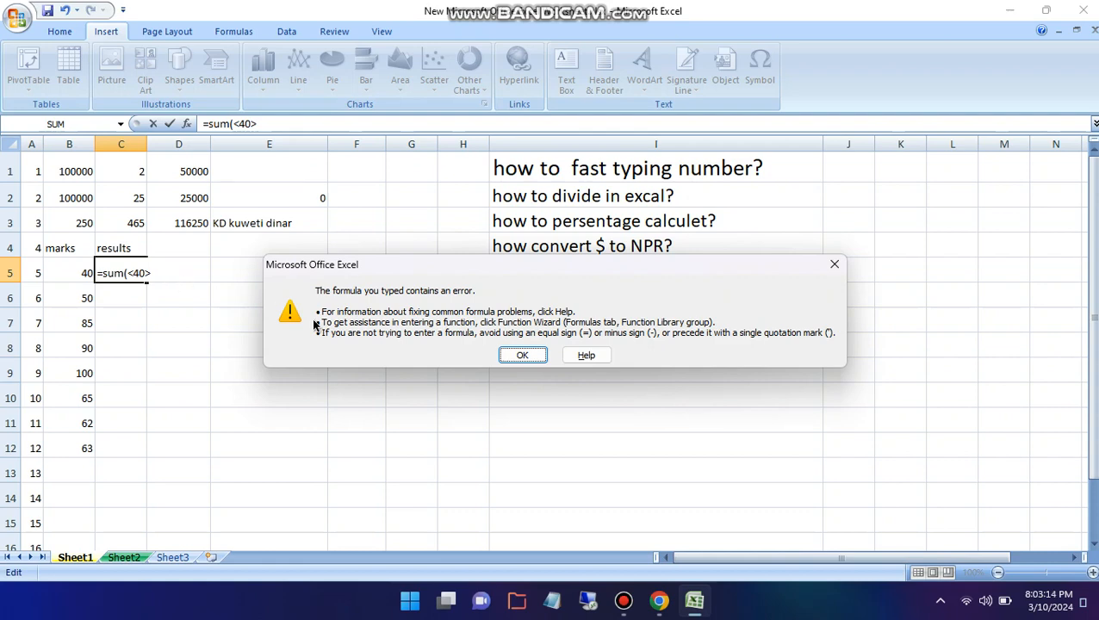
{"action": "left_click", "coordinate": [521, 355]}
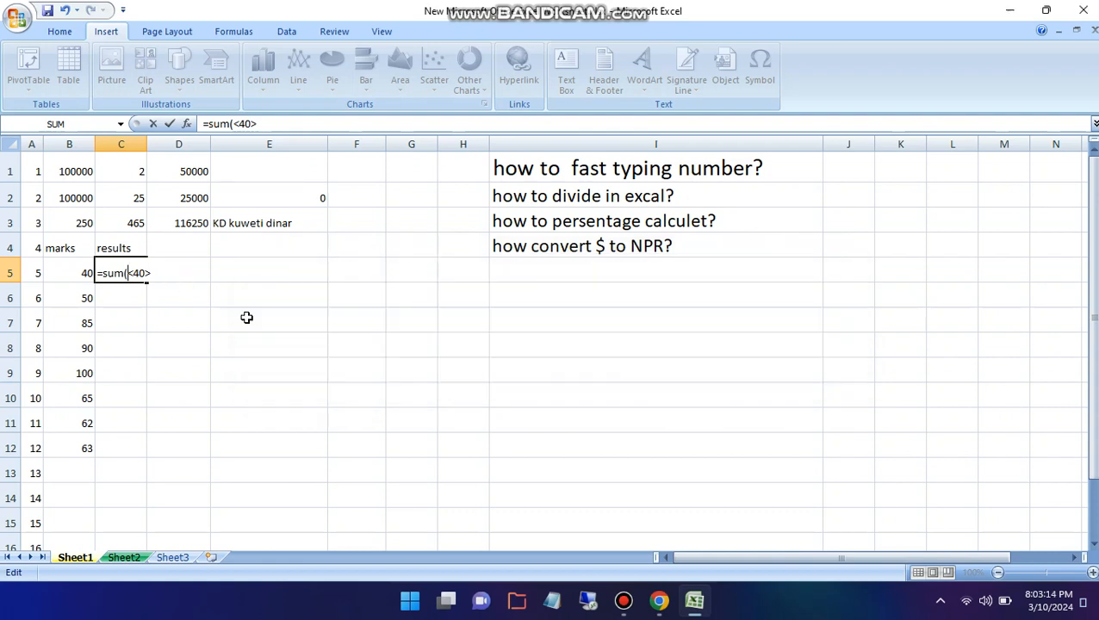
Add the closing parenthesis to the C5 formula and try to enter it as =sum(<40>)
{"action": "left_click", "coordinate": [152, 274]}
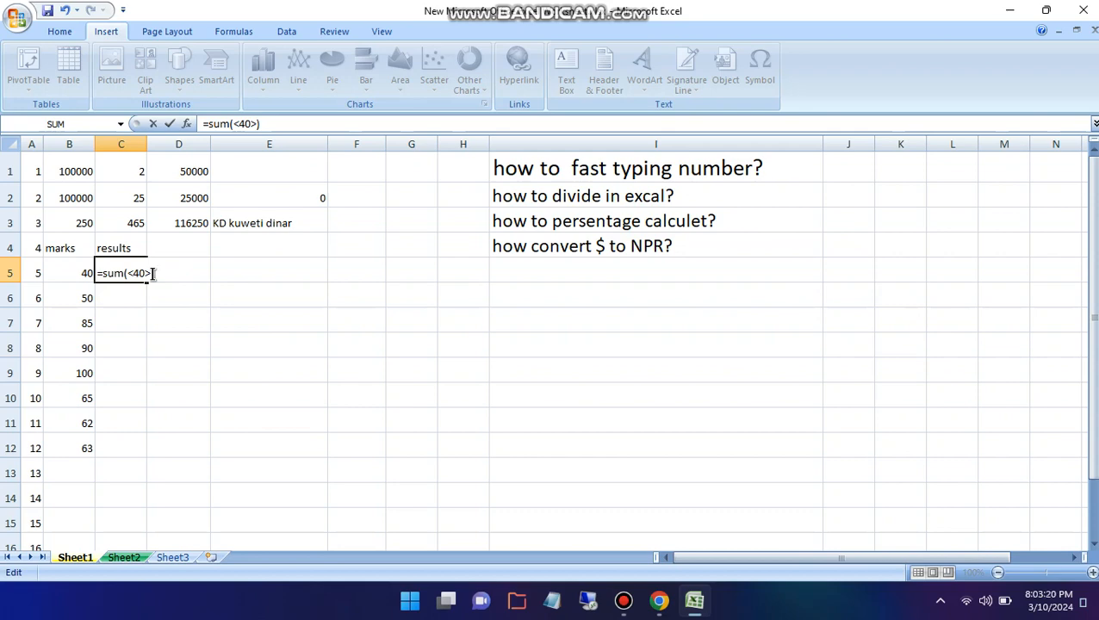
{"action": "key", "text": "Return"}
{"action": "left_click", "coordinate": [521, 356]}
Insert 100- before the 40 in the C5 formula and try to enter =sum(<100-40>)
{"action": "key", "text": "Left"}
{"action": "key", "text": "Left"}
{"action": "key", "text": "Left"}
{"action": "key", "text": "Left"}
{"action": "key", "text": "Left"}
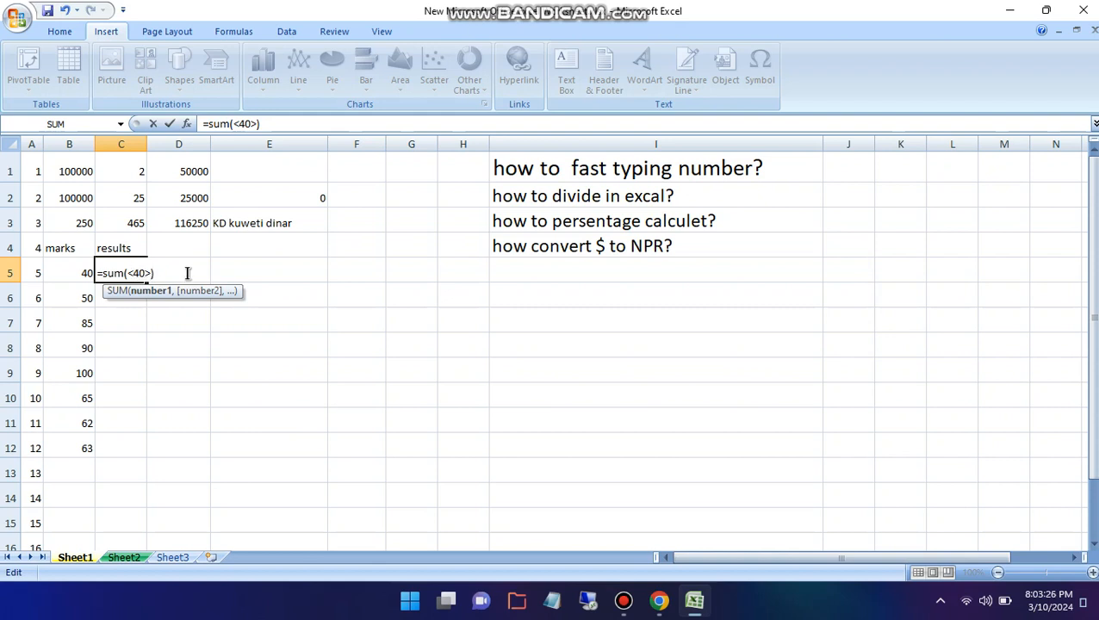
{"action": "type", "text": "100-"}
{"action": "left_click", "coordinate": [185, 273]}
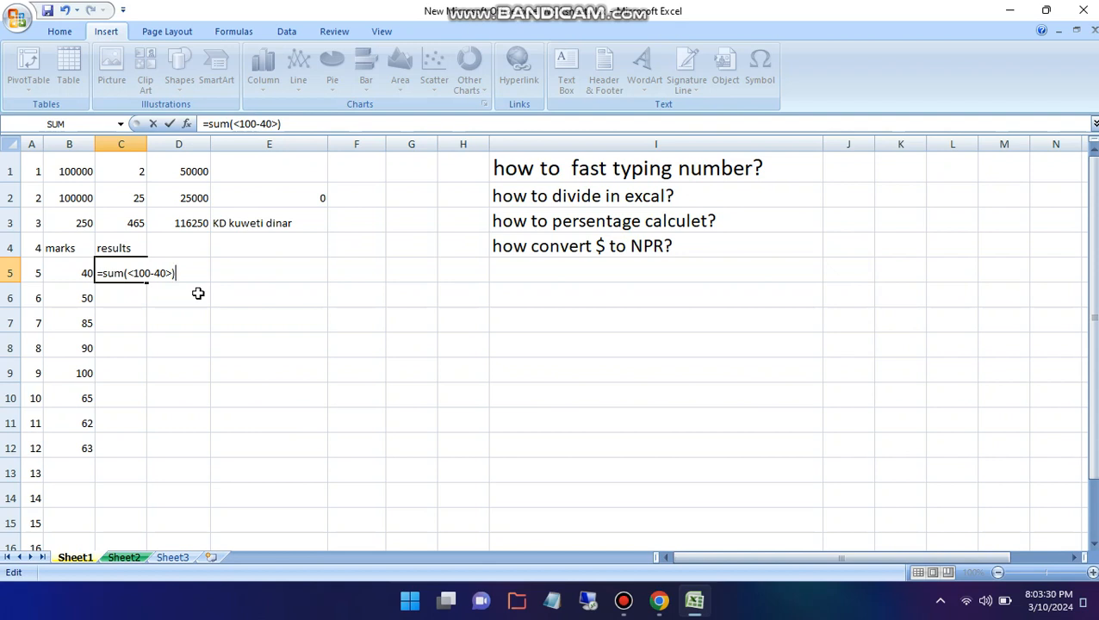
{"action": "key", "text": "Return"}
{"action": "left_click", "coordinate": [518, 355]}
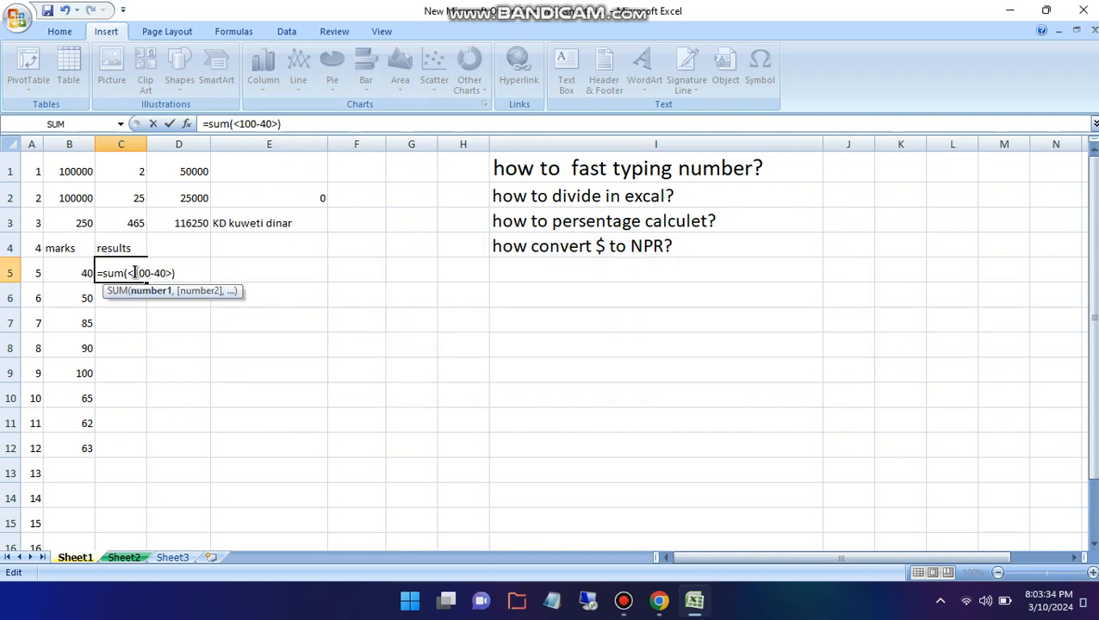
Remove the function name sum from the C5 formula and try to enter =(<100-40>)
{"action": "key", "text": "Left"}
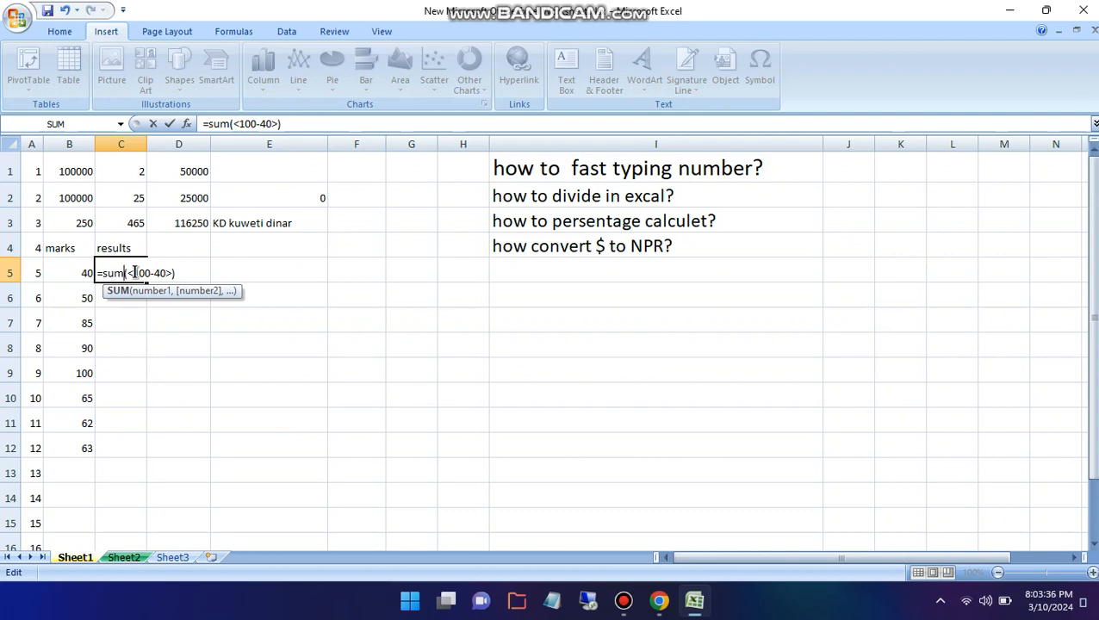
{"action": "key", "text": "BackSpace"}
{"action": "key", "text": "BackSpace"}
{"action": "key", "text": "Delete"}
{"action": "key", "text": "Return"}
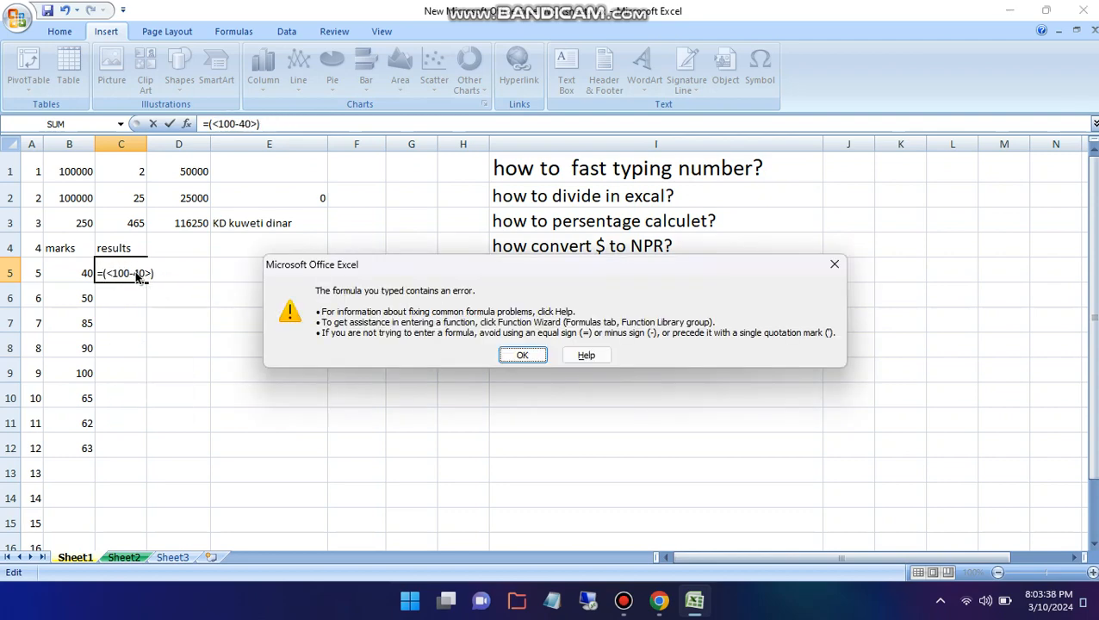
{"action": "left_click", "coordinate": [534, 356]}
{"action": "left_click", "coordinate": [153, 340]}
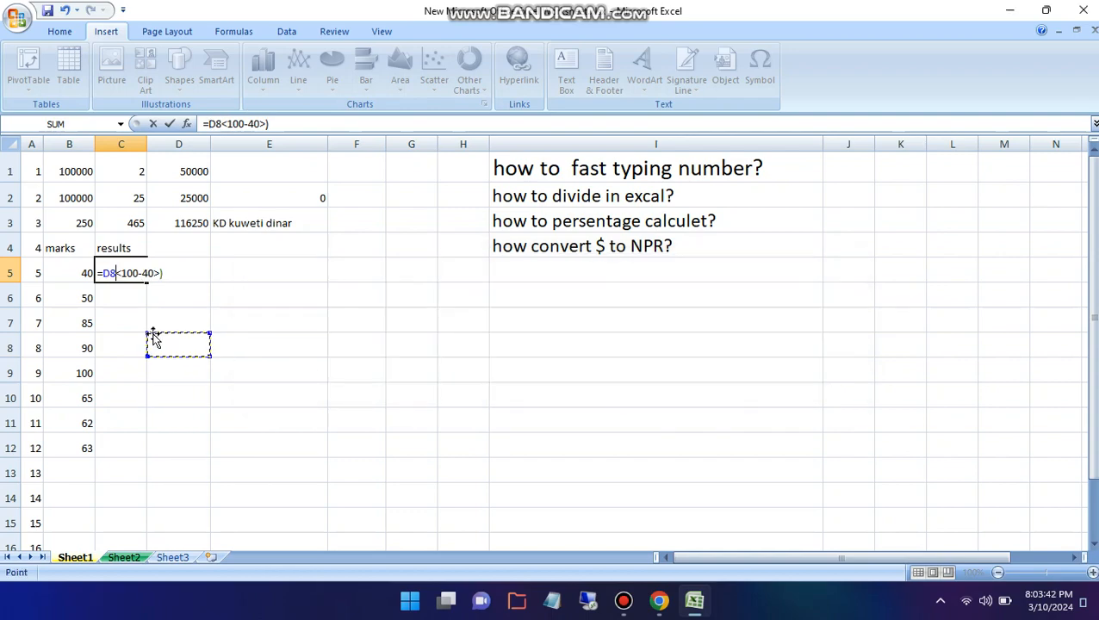